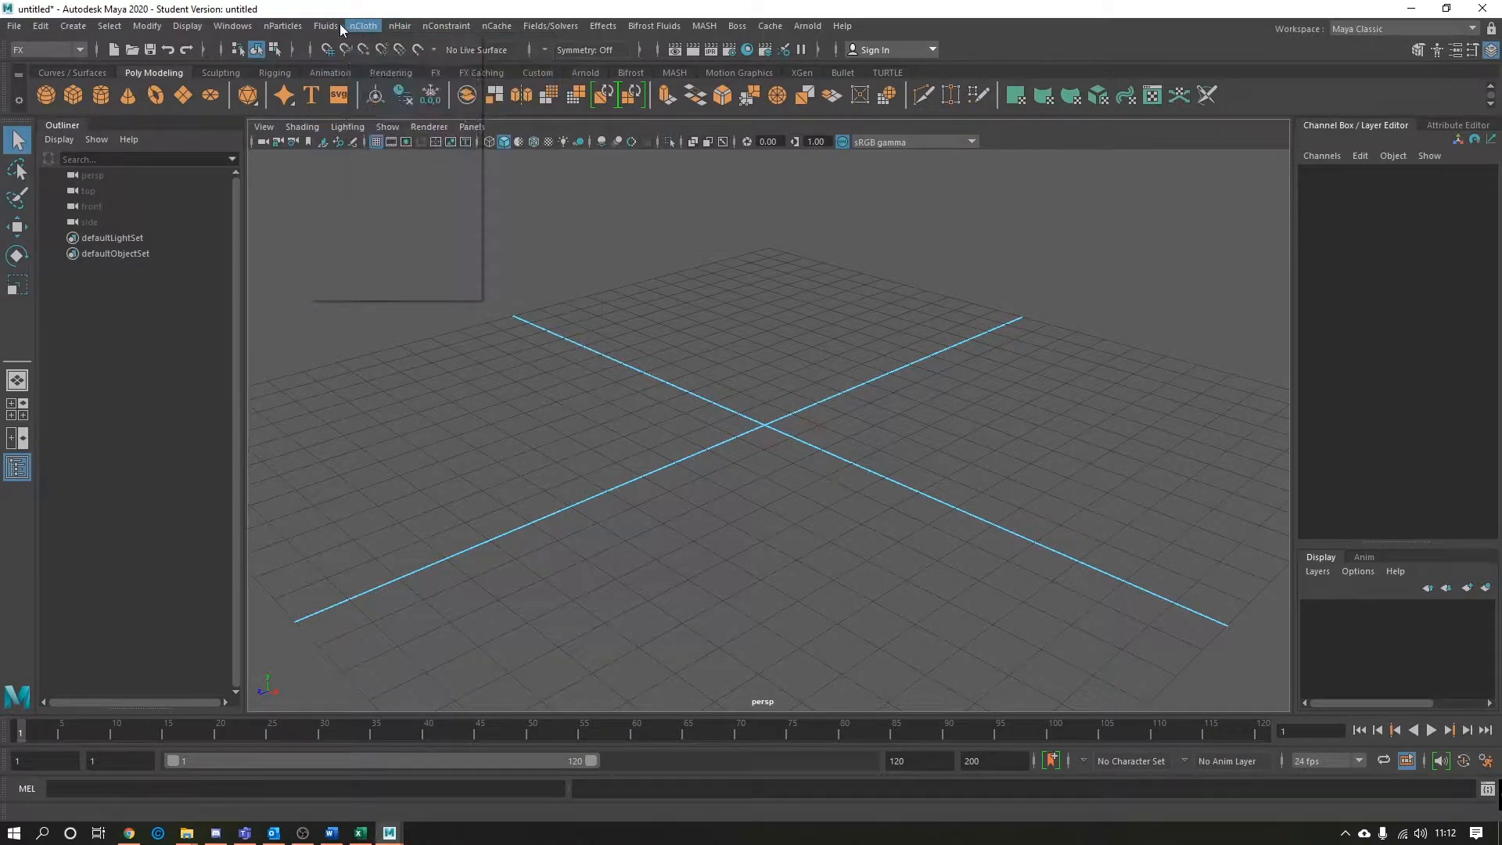
Create an nParticle emitter and raise it along the Y axis to about 5.98
{"action": "mouse_move", "coordinate": [274, 25]}
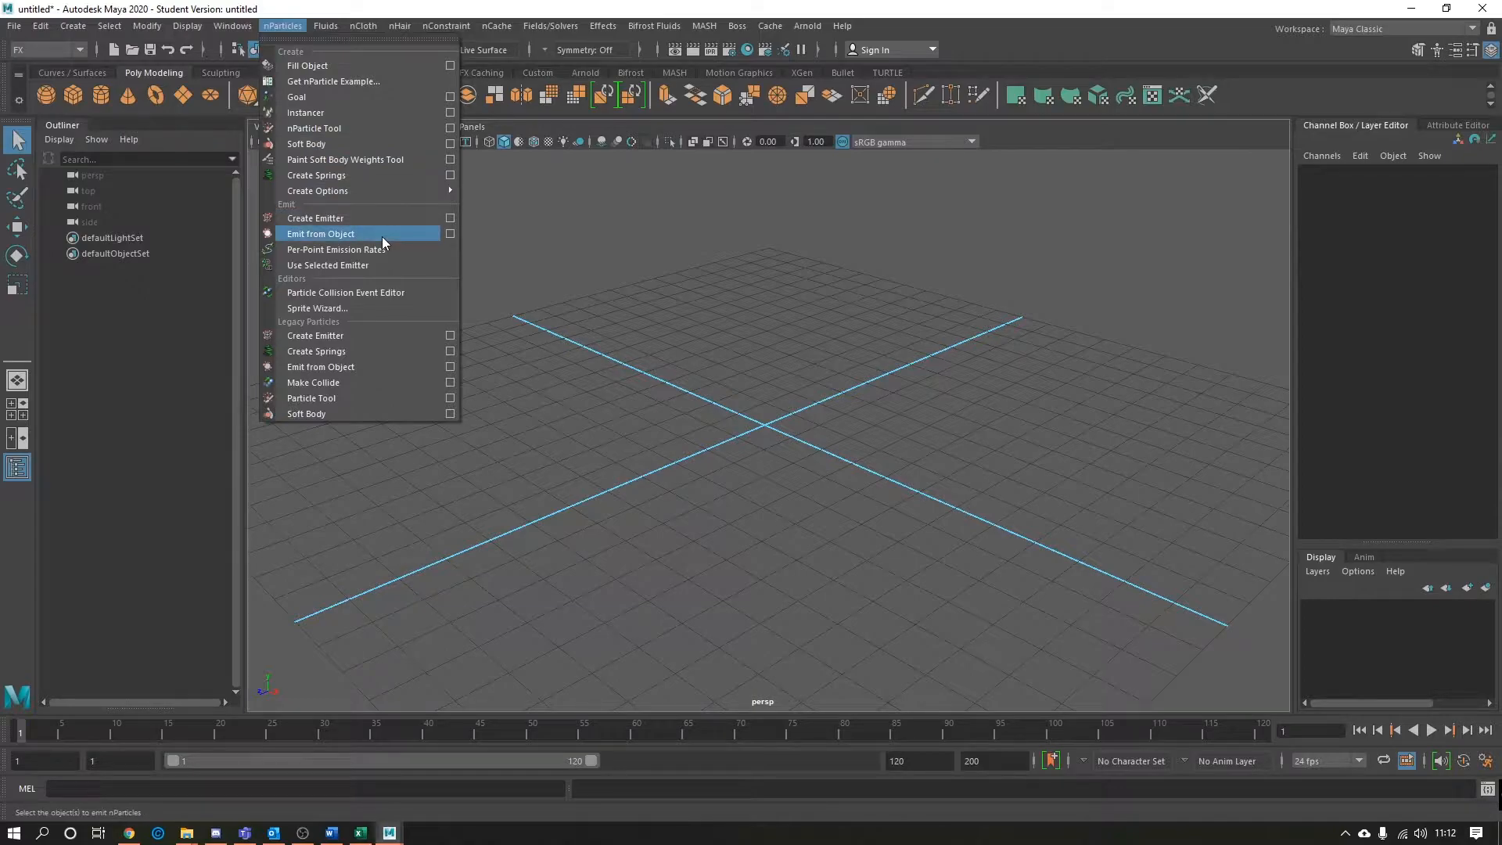
{"action": "left_click", "coordinate": [341, 216]}
{"action": "key", "text": "w"}
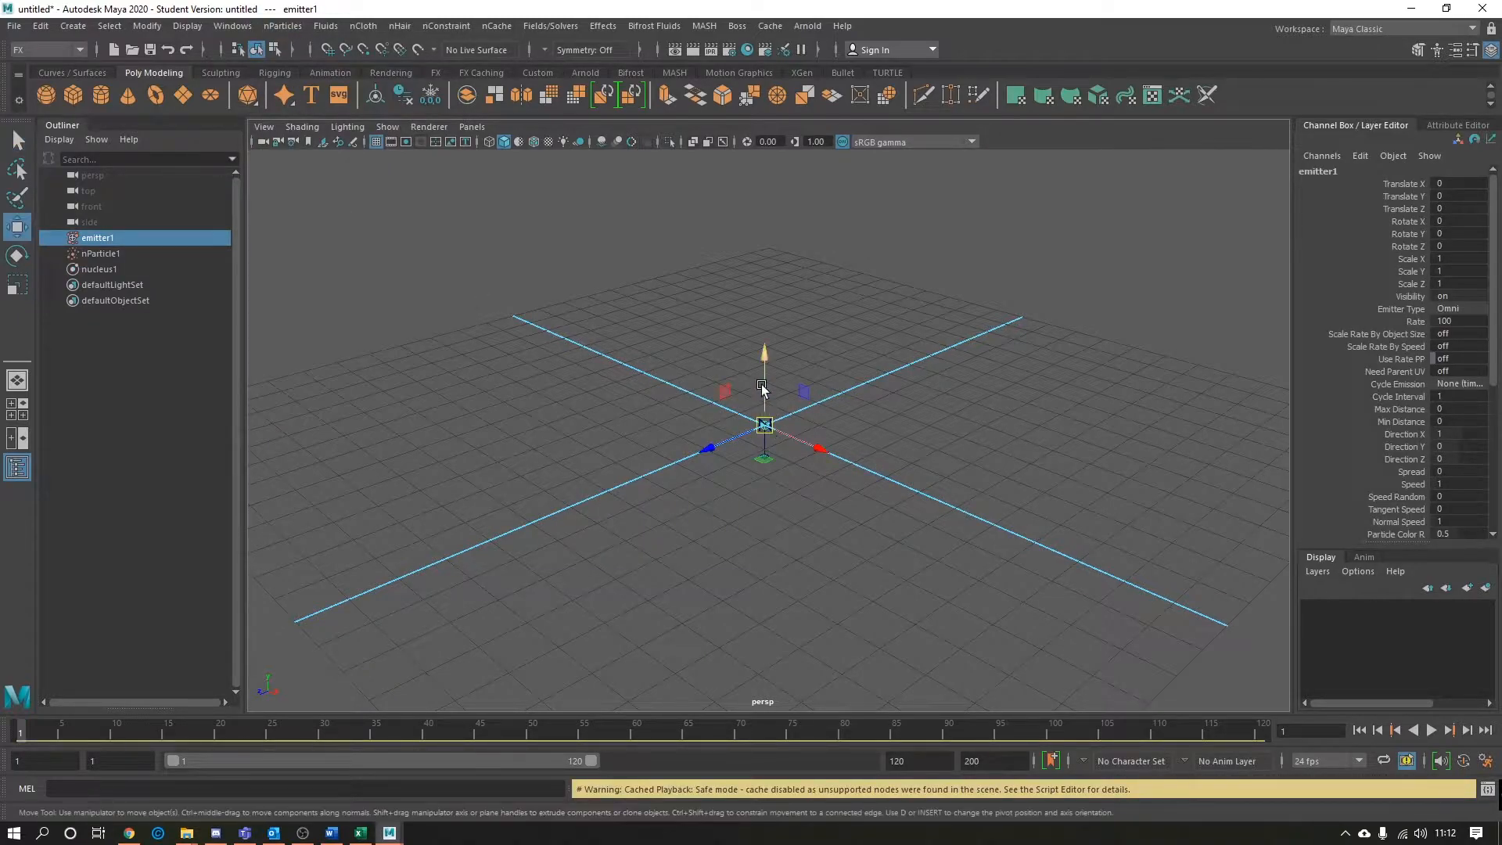
{"action": "left_click_drag", "start_coordinate": [765, 376], "coordinate": [765, 205]}
Play the simulation to view the emitted particles falling, and stop it near the end of the timeline
{"action": "key", "text": "f"}
{"action": "scroll", "coordinate": [730, 400], "scroll_direction": "down", "scroll_amount": 4}
{"action": "middle_click_drag", "start_coordinate": [787, 532], "coordinate": [798, 446], "text": "alt"}
{"action": "scroll", "coordinate": [798, 445], "scroll_direction": "down", "scroll_amount": 5}
{"action": "left_click", "coordinate": [1432, 730]}
{"action": "left_click_drag", "start_coordinate": [875, 553], "coordinate": [829, 514], "text": "alt"}
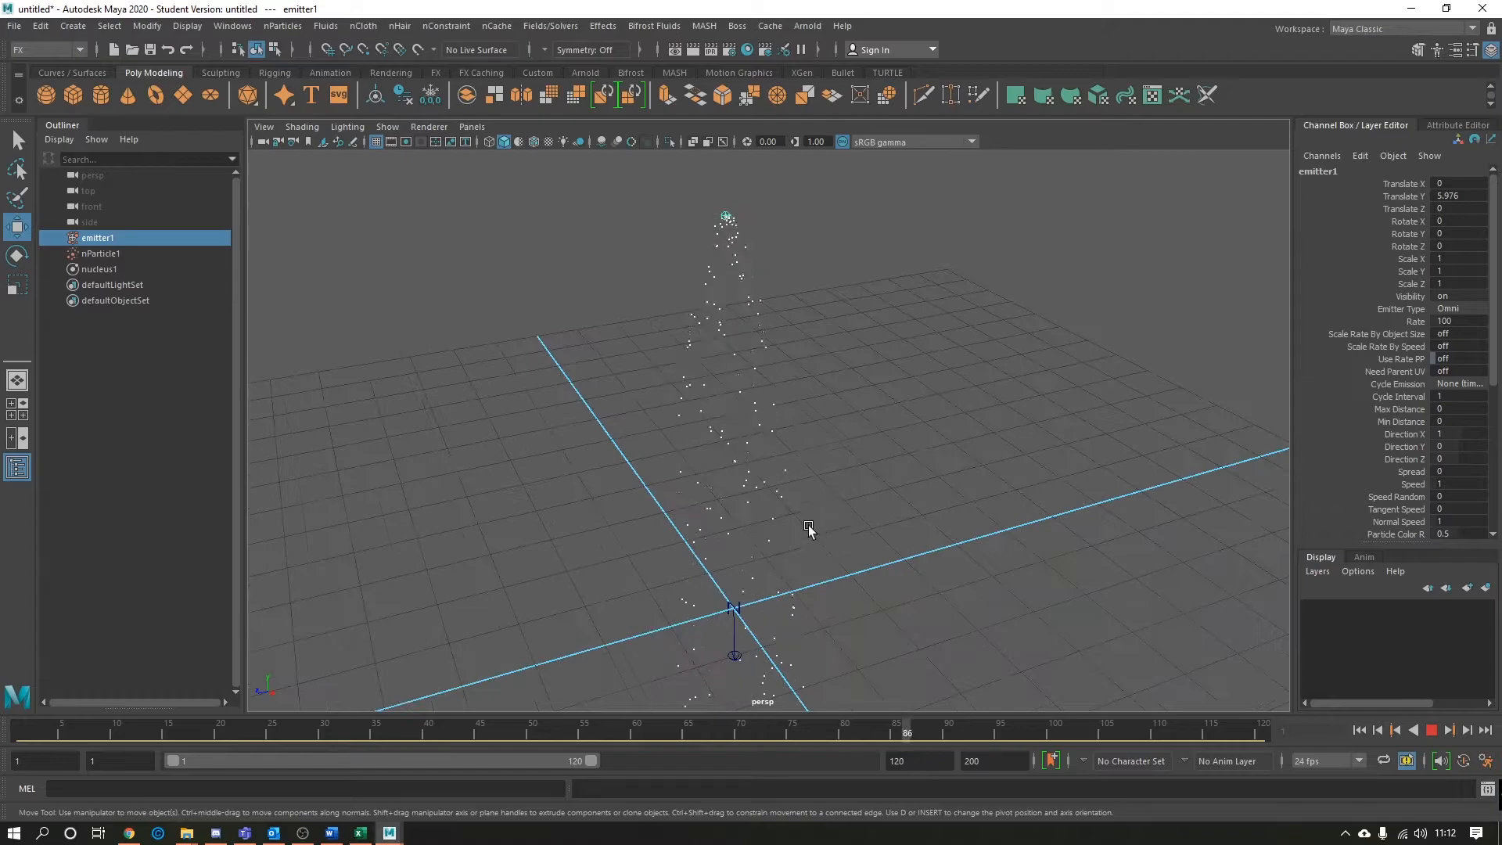
{"action": "left_click", "coordinate": [1432, 730]}
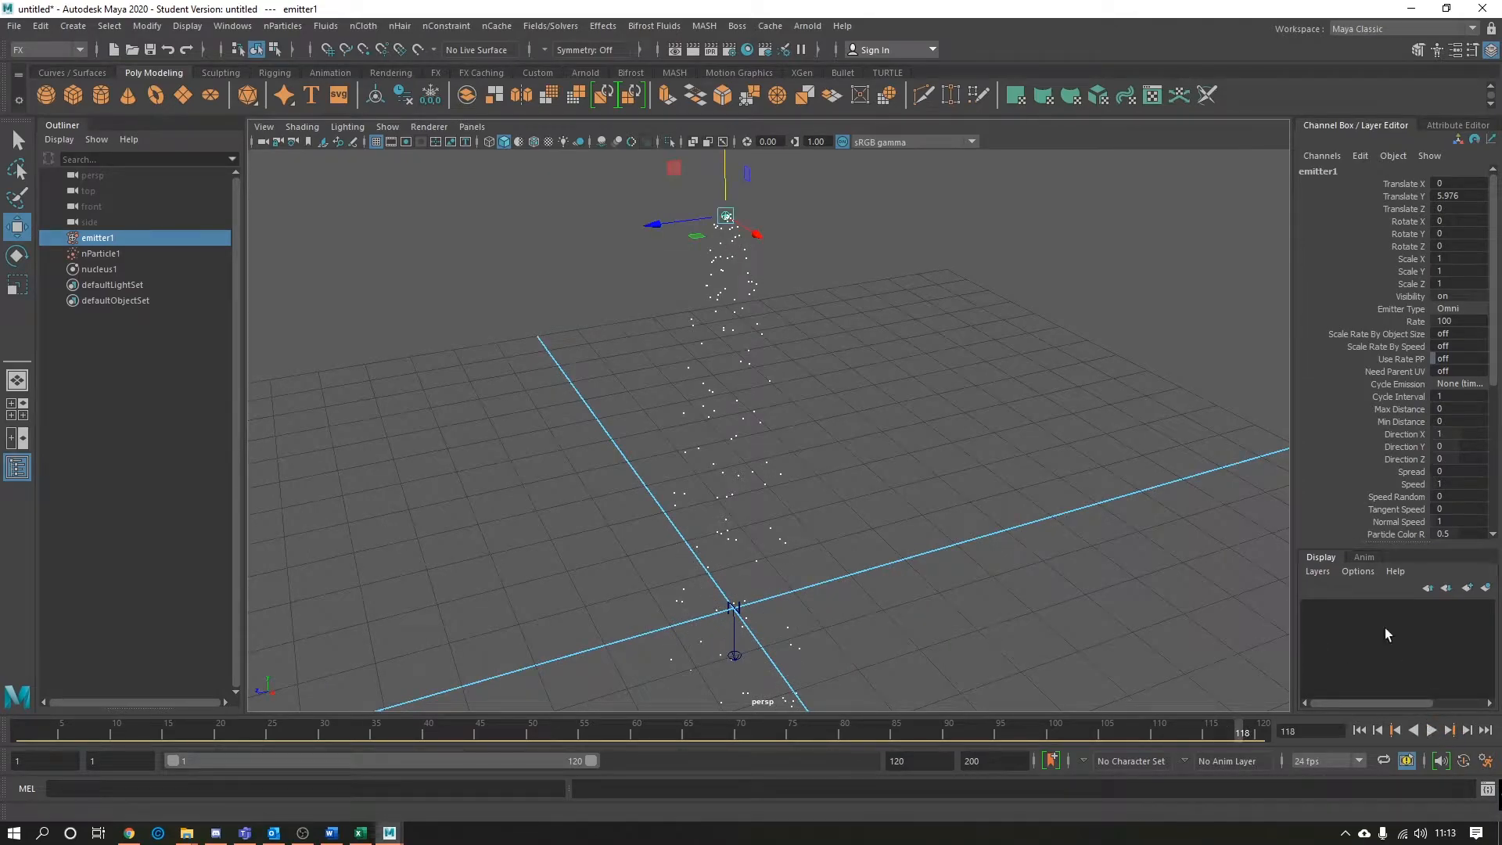
Show the Attribute Editor for the emitter
{"action": "left_click", "coordinate": [1454, 50]}
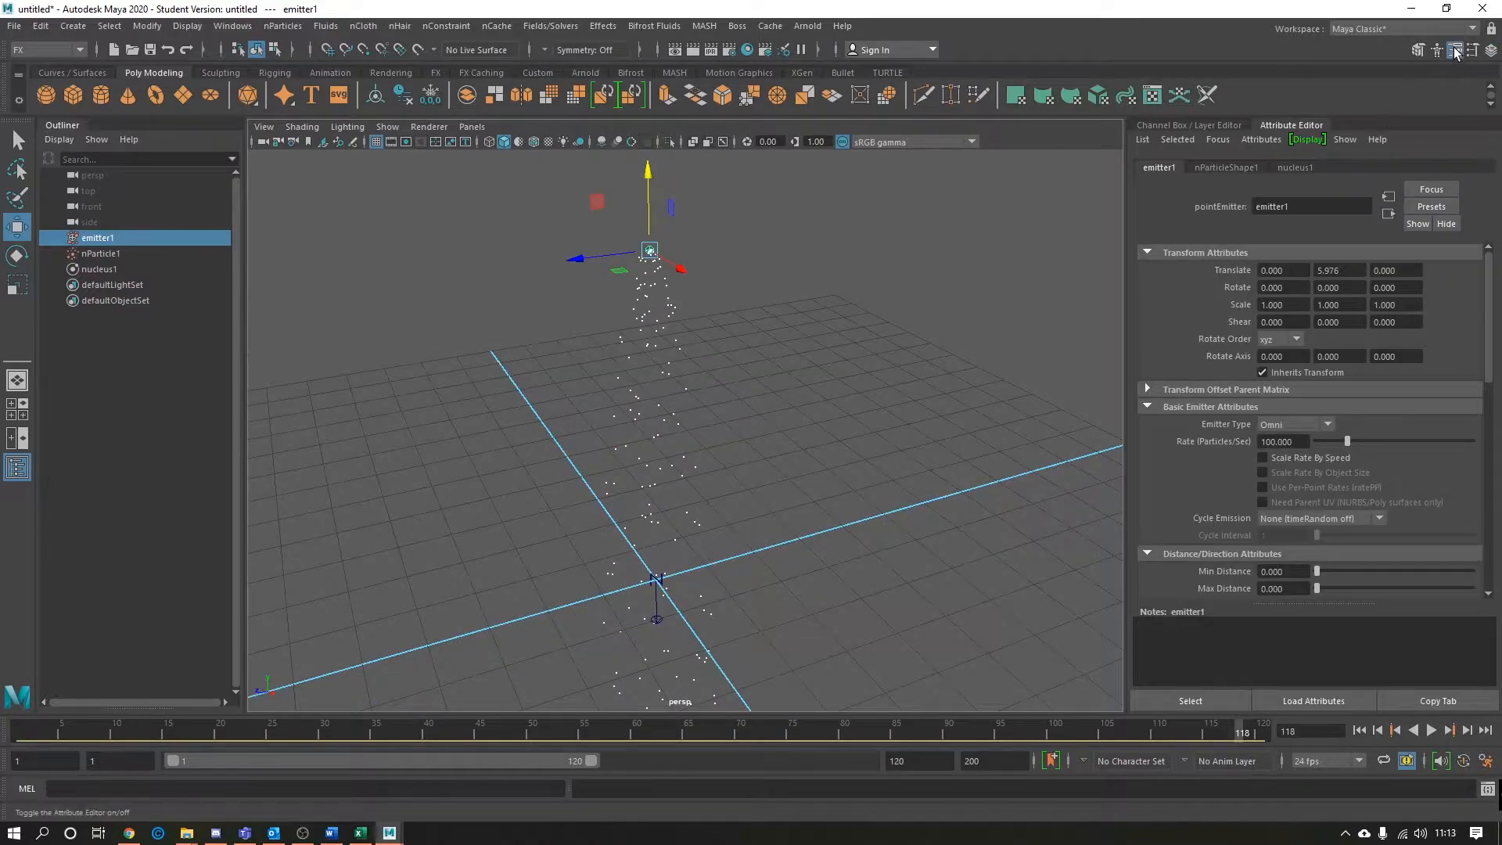
{"action": "key", "text": "ctrl+a"}
{"action": "key", "text": "ctrl+a"}
{"action": "key", "text": "ctrl+a"}
{"action": "key", "text": "ctrl+a"}
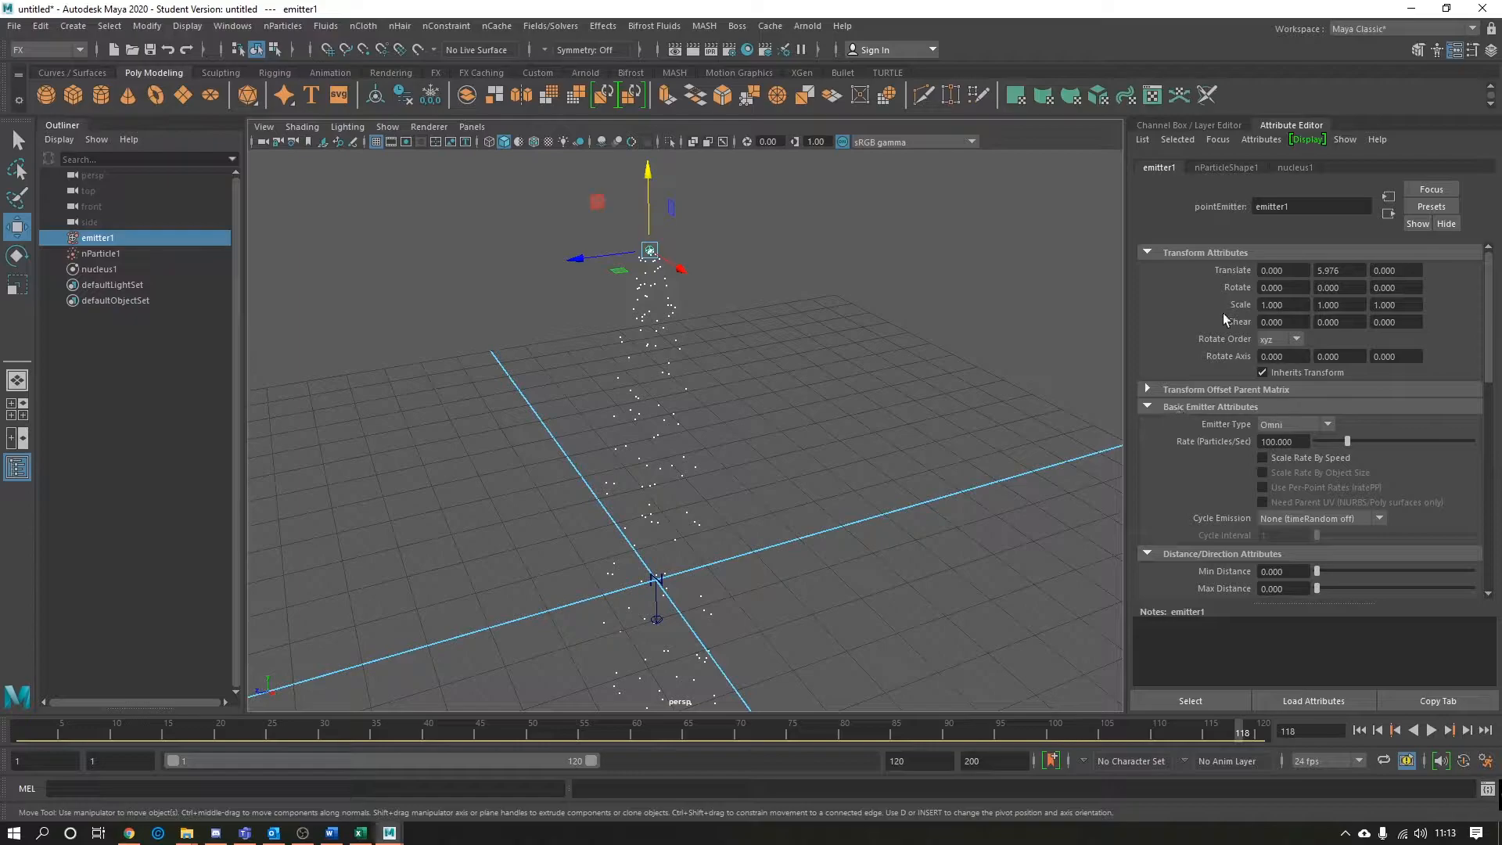
Look through the emitter's attributes and collapse the Transform Attributes section
{"action": "scroll", "coordinate": [1290, 537], "scroll_direction": "down", "scroll_amount": 5}
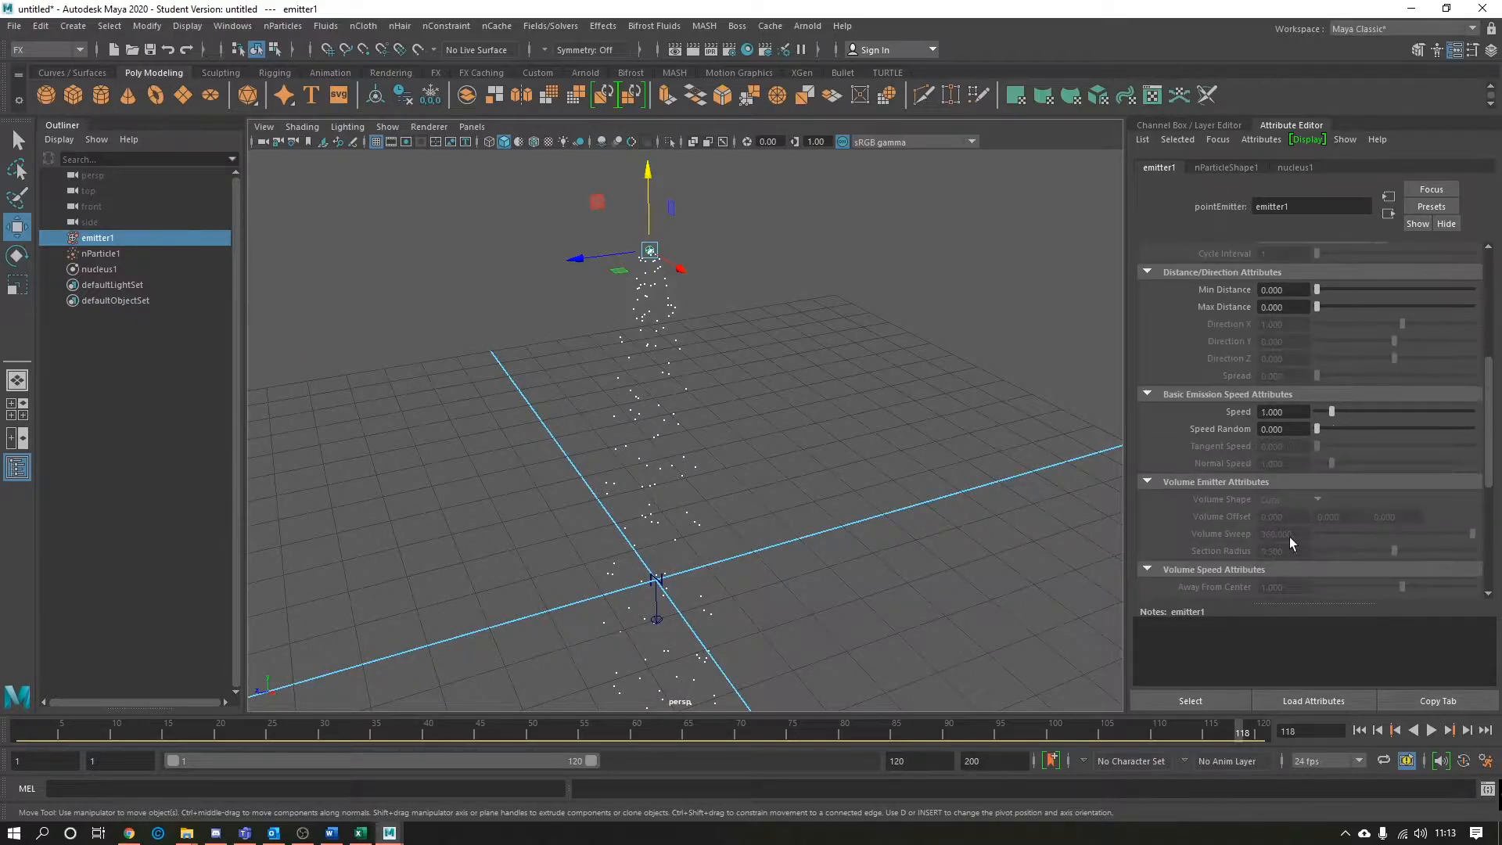
{"action": "scroll", "coordinate": [1289, 537], "scroll_direction": "up", "scroll_amount": 5}
{"action": "left_click", "coordinate": [1155, 250]}
{"action": "left_click", "coordinate": [1155, 286]}
{"action": "left_click", "coordinate": [1154, 287]}
Try the Surface emitter type and return the emitter to Omni
{"action": "left_click", "coordinate": [1287, 304]}
{"action": "left_click", "coordinate": [1282, 352]}
{"action": "left_click", "coordinate": [1289, 305]}
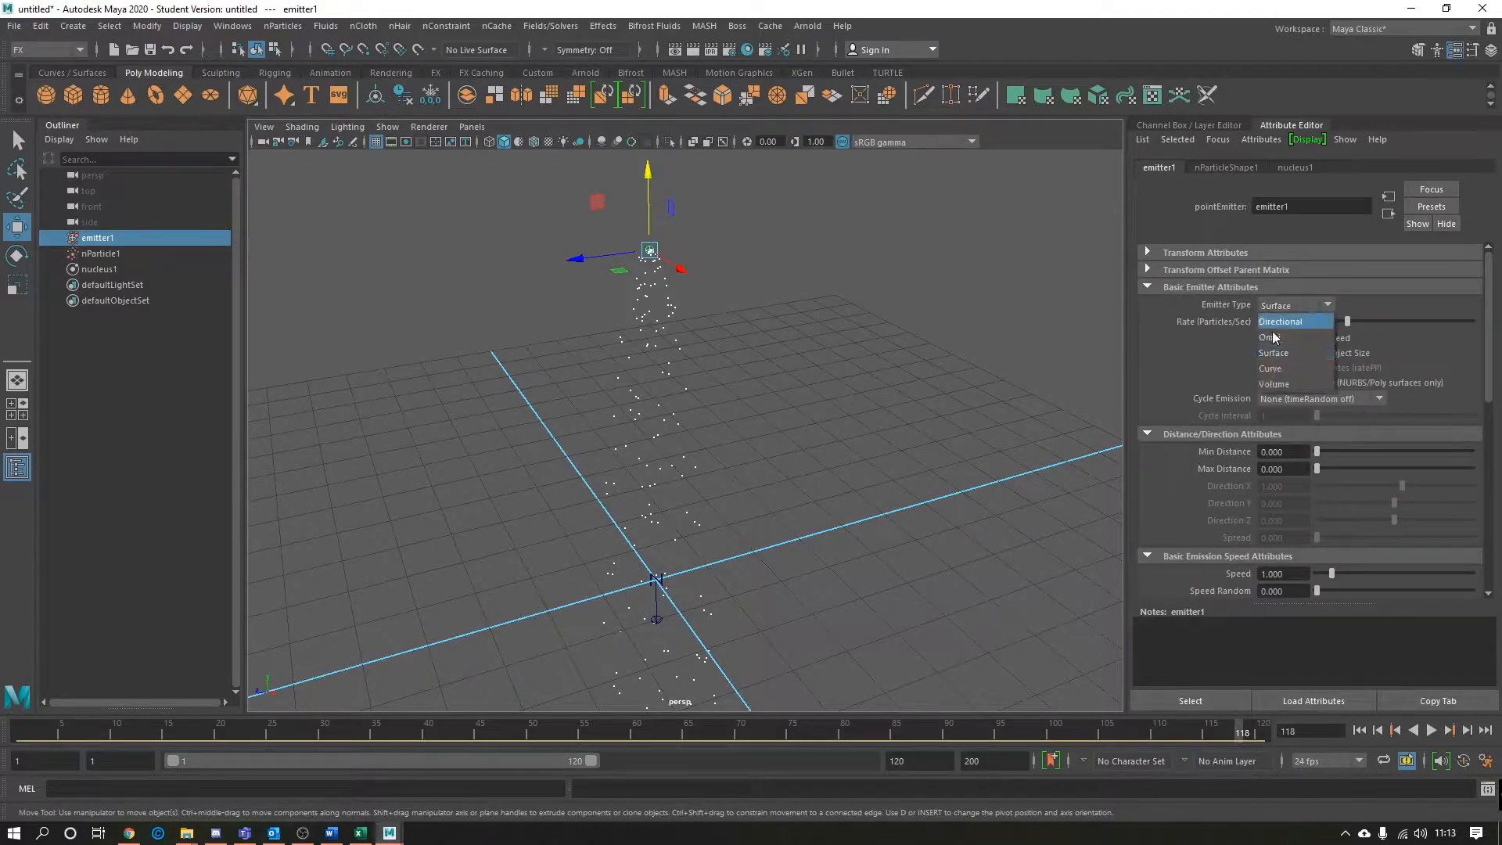
{"action": "left_click", "coordinate": [1281, 334]}
Collapse the emitter's remaining attribute sections, from Basic Emitter Attributes through Volume Speed Attributes
{"action": "left_click", "coordinate": [1148, 287]}
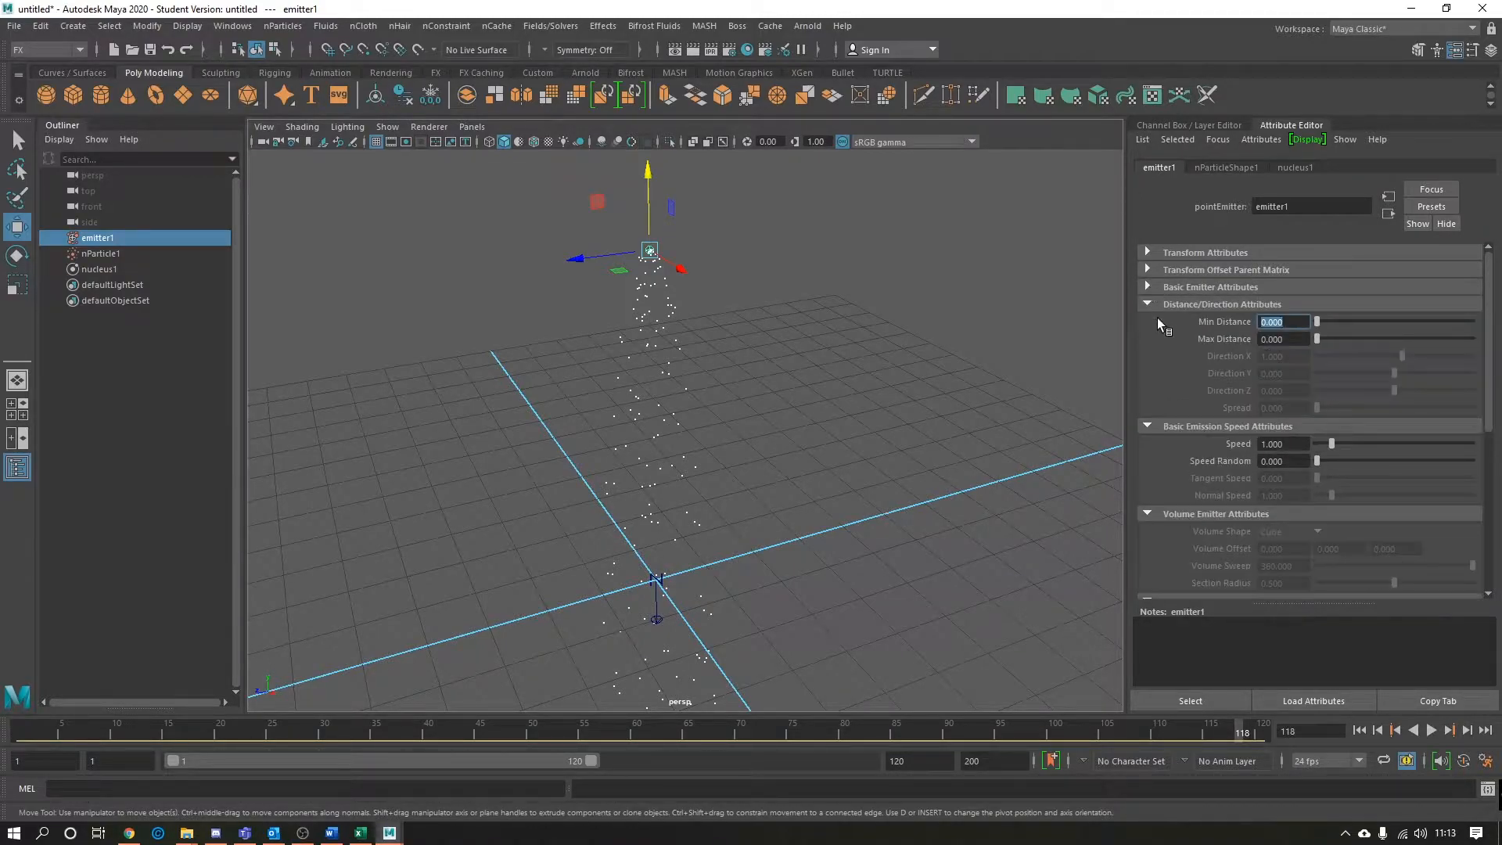
{"action": "left_click", "coordinate": [1152, 304]}
{"action": "left_click", "coordinate": [1164, 321]}
{"action": "left_click", "coordinate": [1163, 344]}
{"action": "left_click", "coordinate": [1163, 358]}
{"action": "left_click", "coordinate": [1162, 371]}
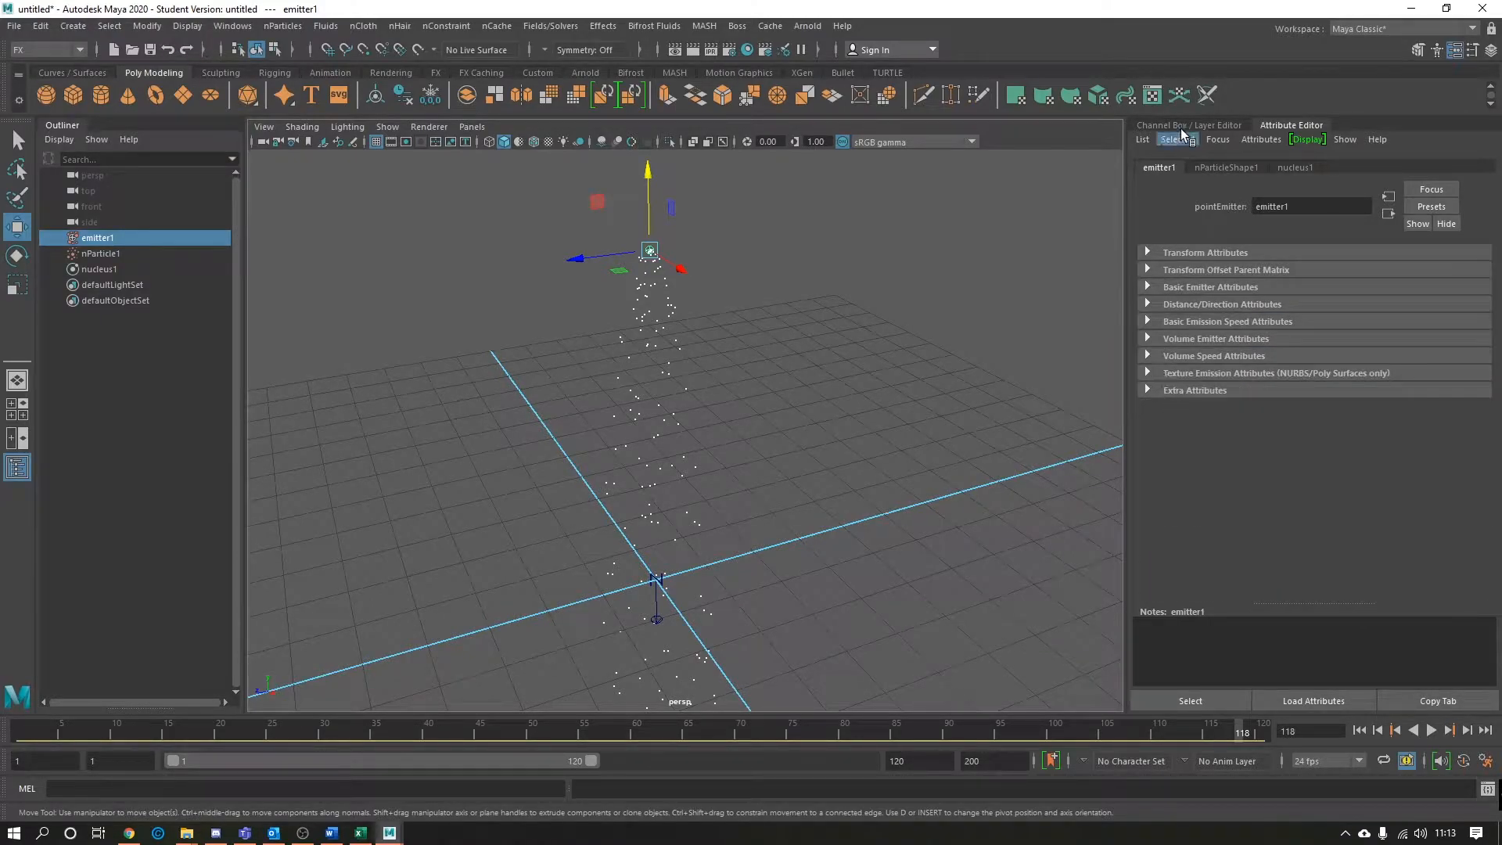
Set the particle render type to Spheres in the Shading settings of nParticleShape1
{"action": "left_click", "coordinate": [1231, 170]}
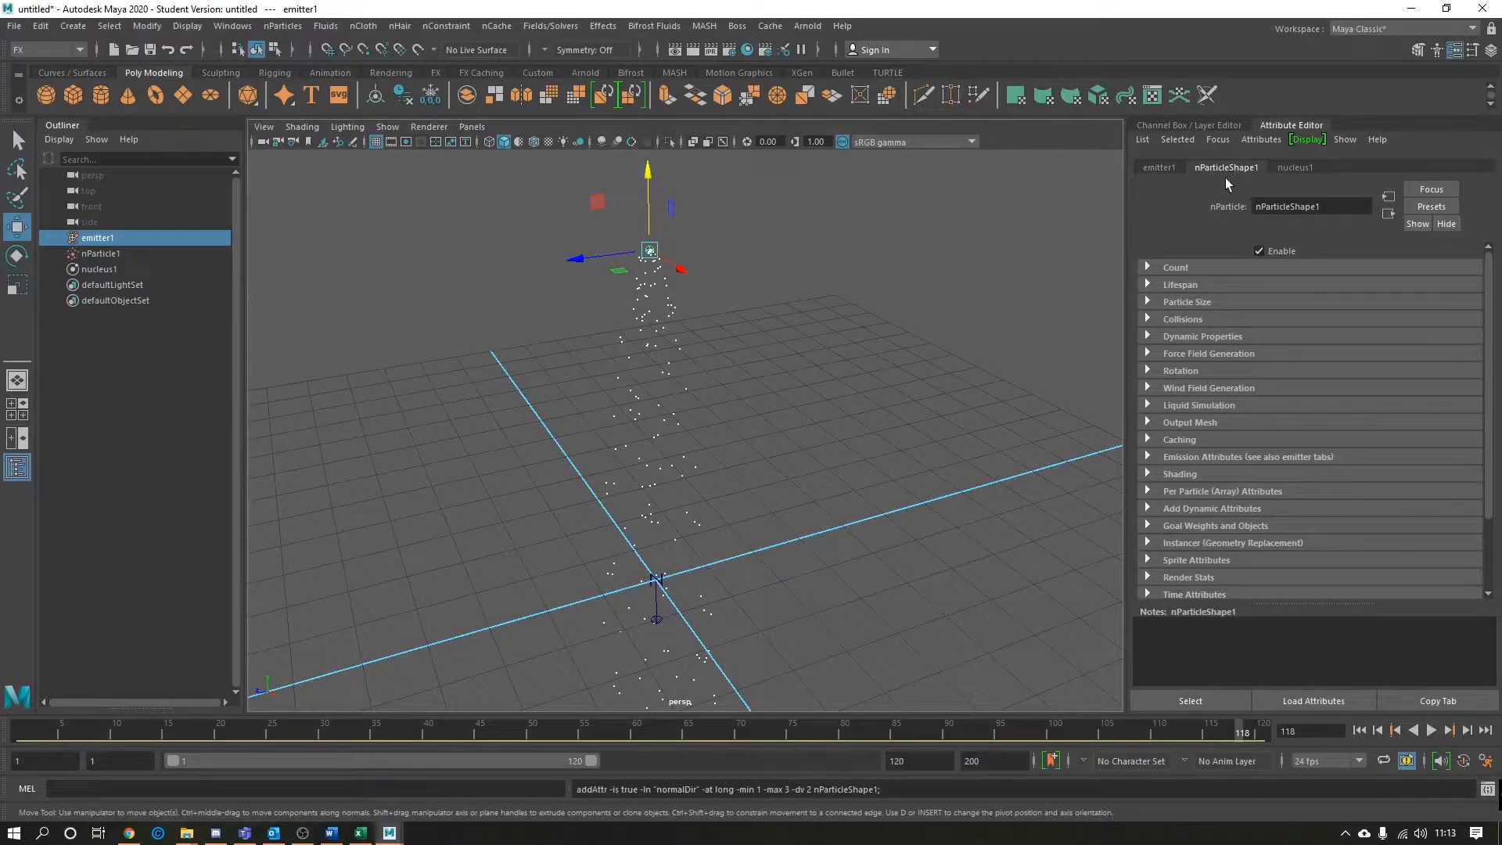
{"action": "left_click", "coordinate": [1190, 474]}
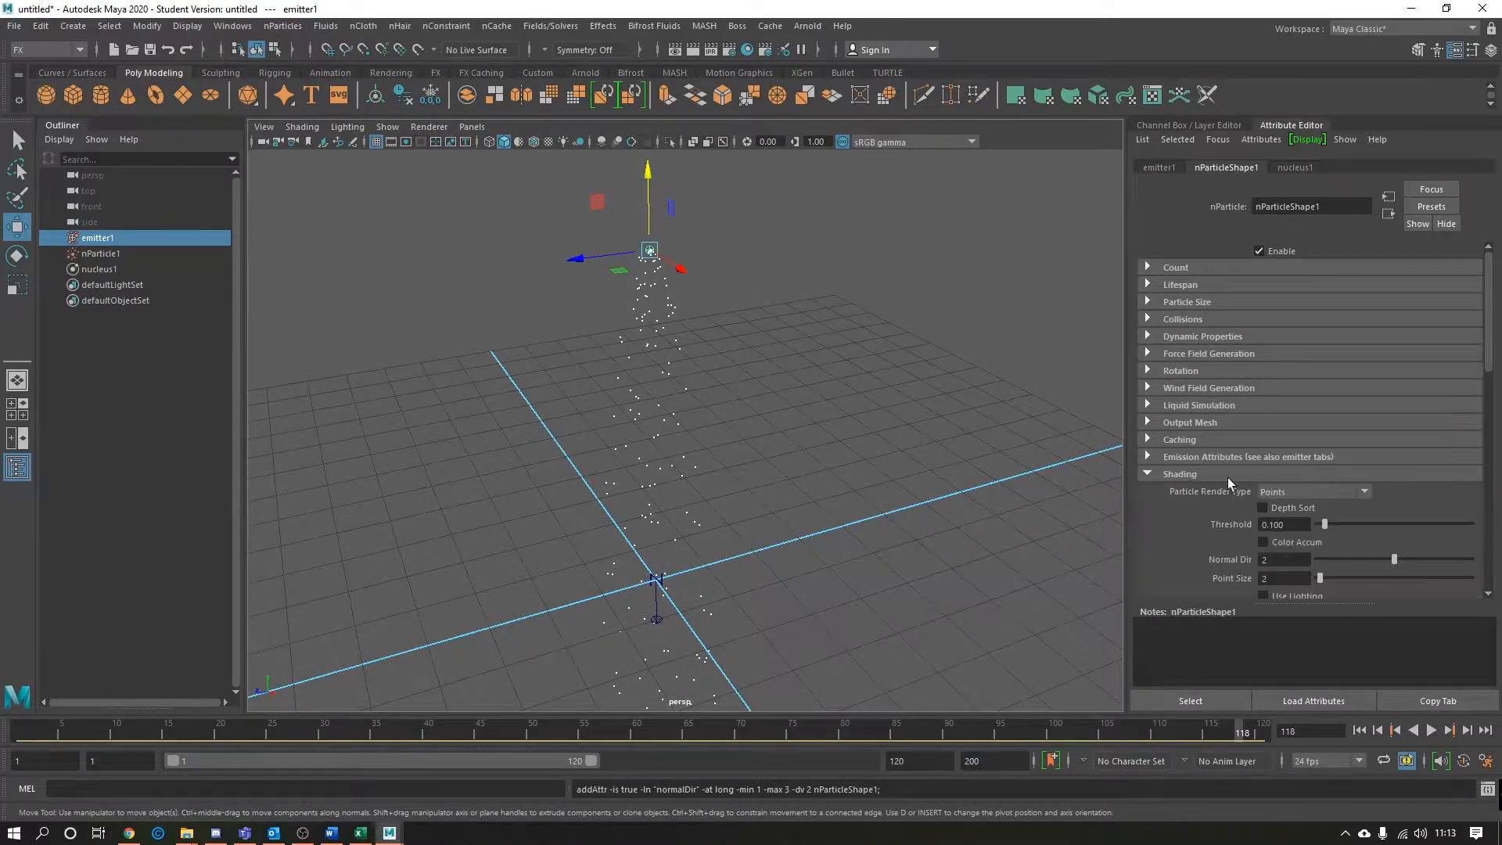
{"action": "left_click", "coordinate": [1294, 491]}
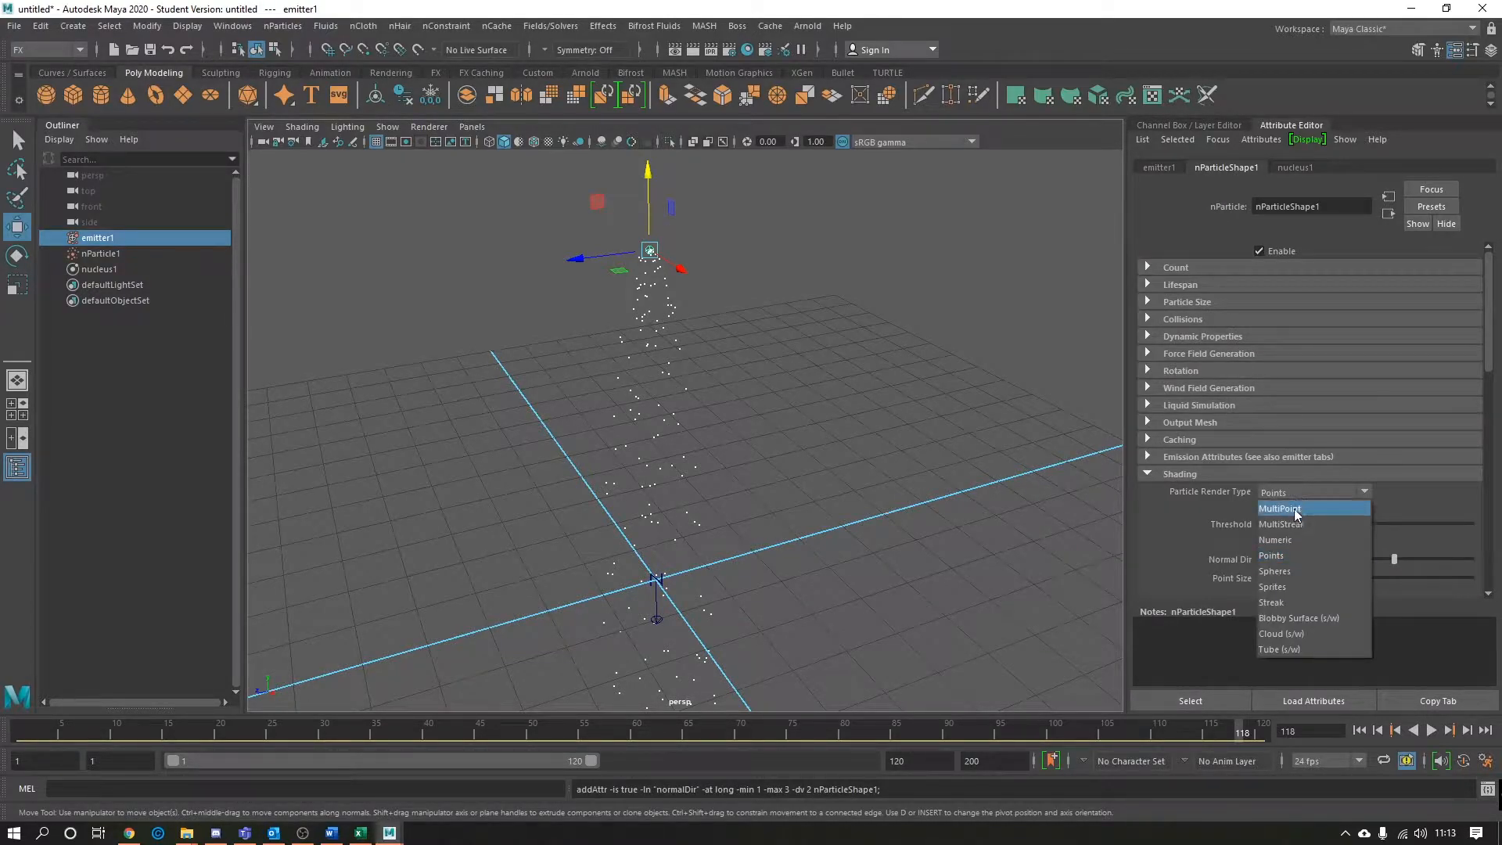
{"action": "left_click", "coordinate": [1312, 572]}
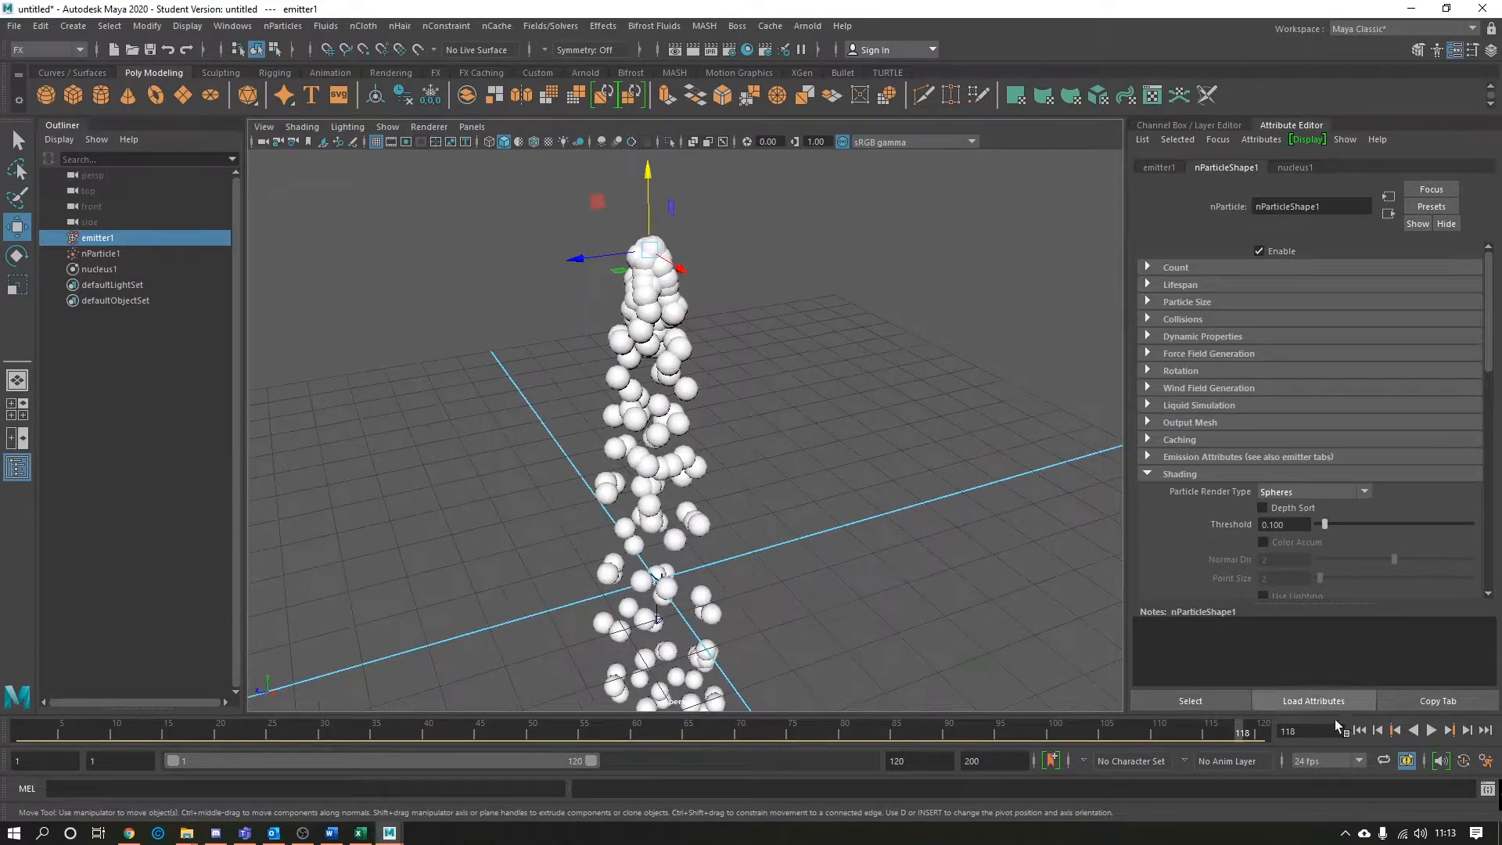
Play the simulation from the start to view the sphere particles, and stop it
{"action": "left_click", "coordinate": [1359, 730]}
{"action": "left_click", "coordinate": [1433, 732]}
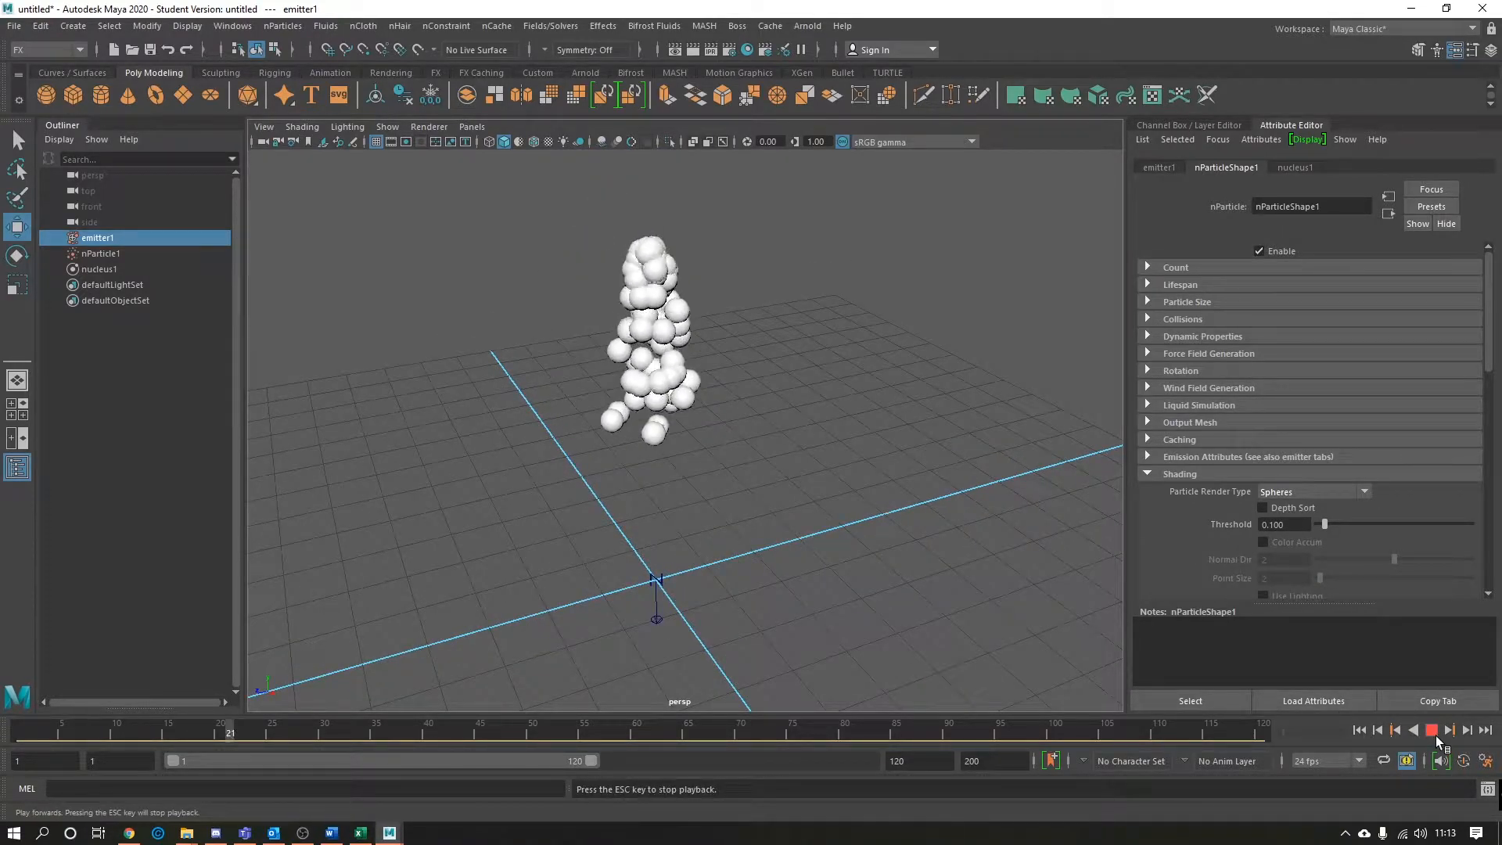
{"action": "left_click", "coordinate": [1434, 732]}
Change the particle render type to Sprites
{"action": "left_click", "coordinate": [1329, 497]}
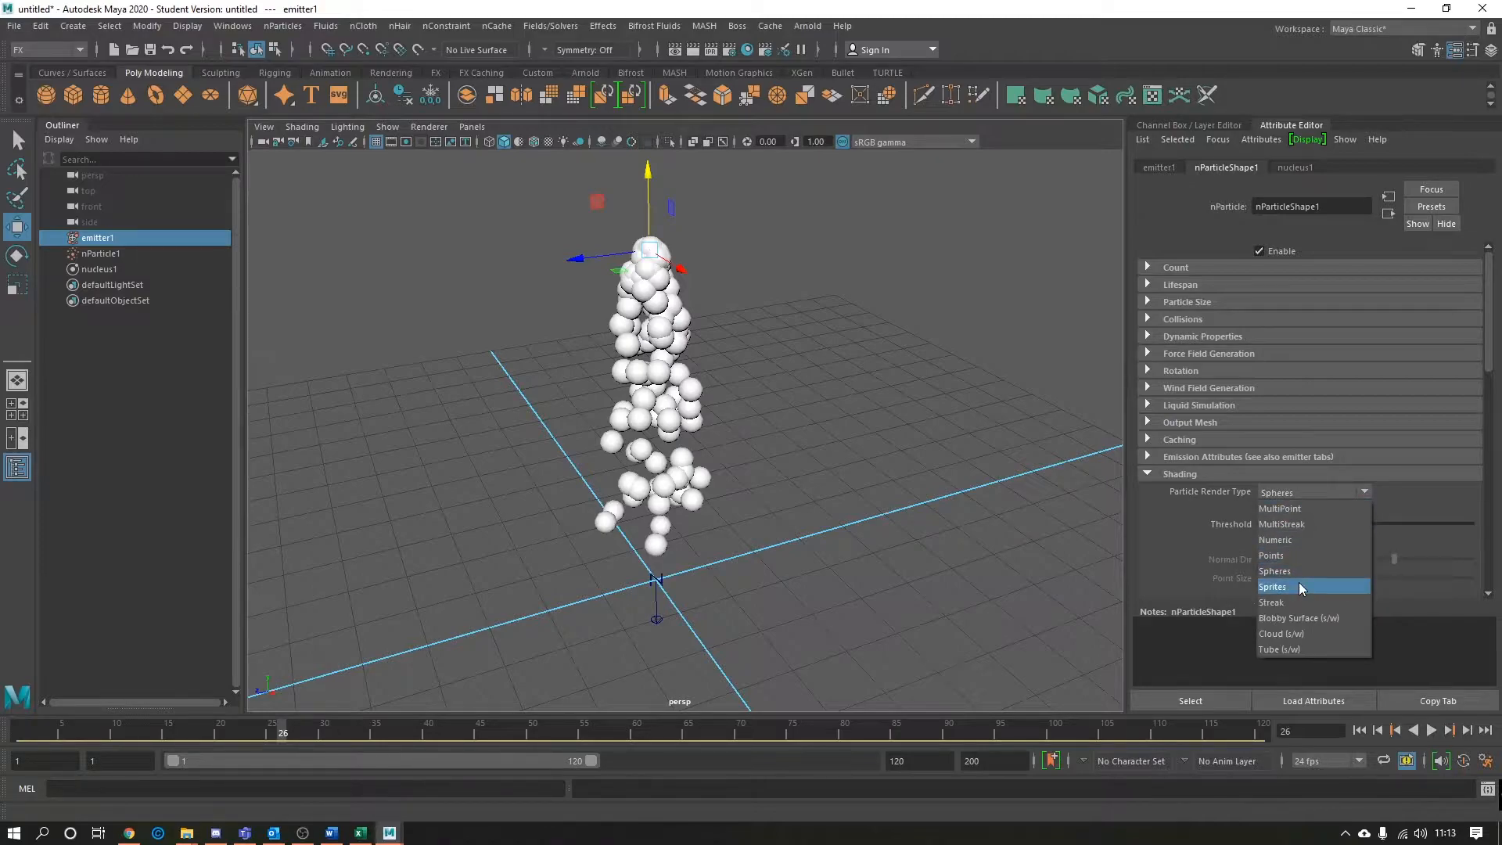
{"action": "left_click", "coordinate": [1260, 578]}
{"action": "left_click", "coordinate": [1302, 474]}
{"action": "left_click", "coordinate": [1294, 488]}
{"action": "left_click", "coordinate": [1261, 473]}
{"action": "left_click", "coordinate": [1292, 493]}
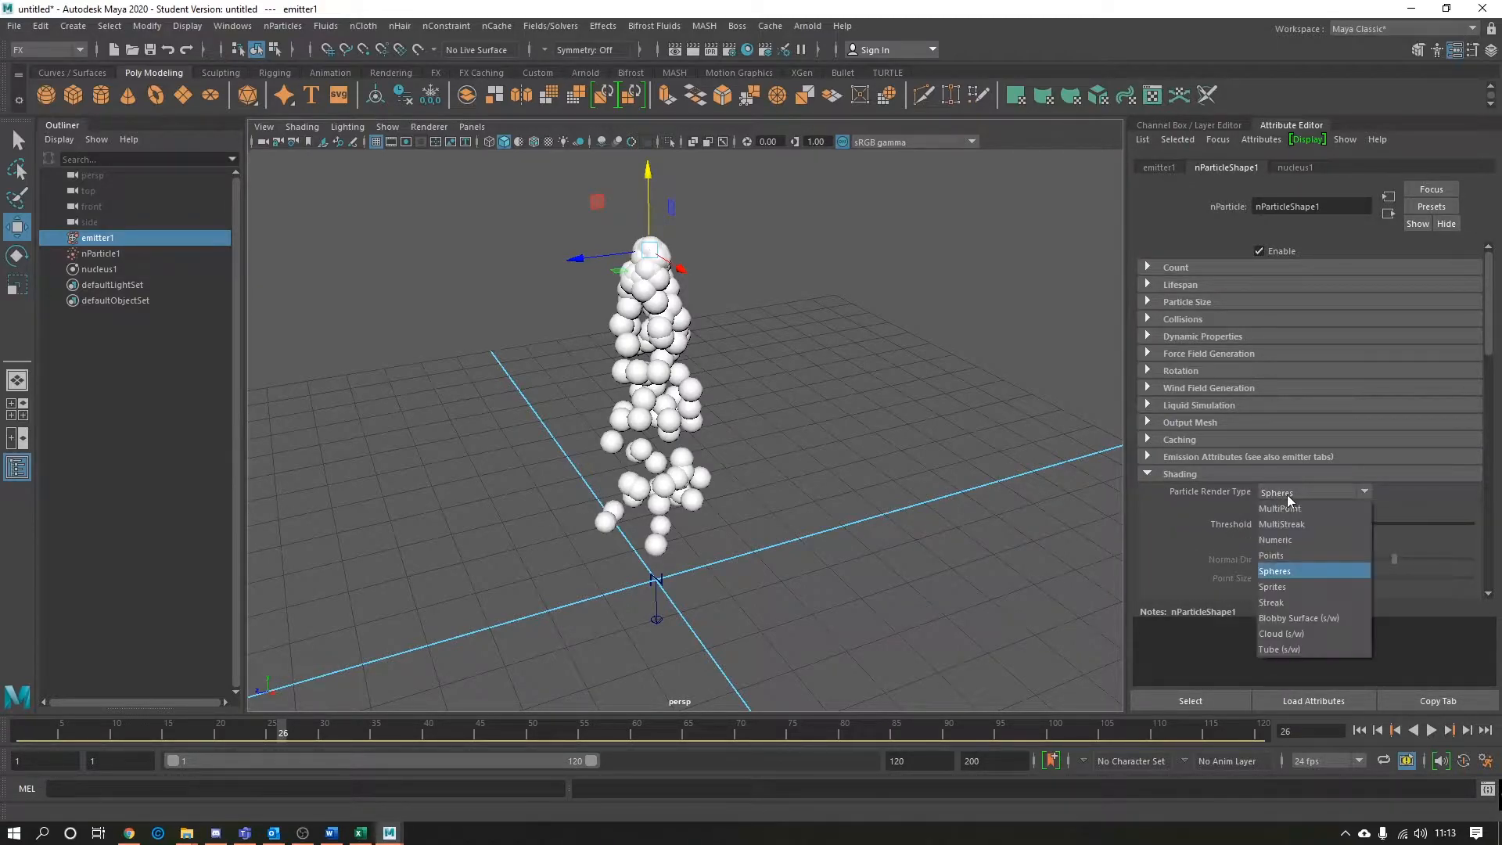
{"action": "left_click", "coordinate": [1287, 588]}
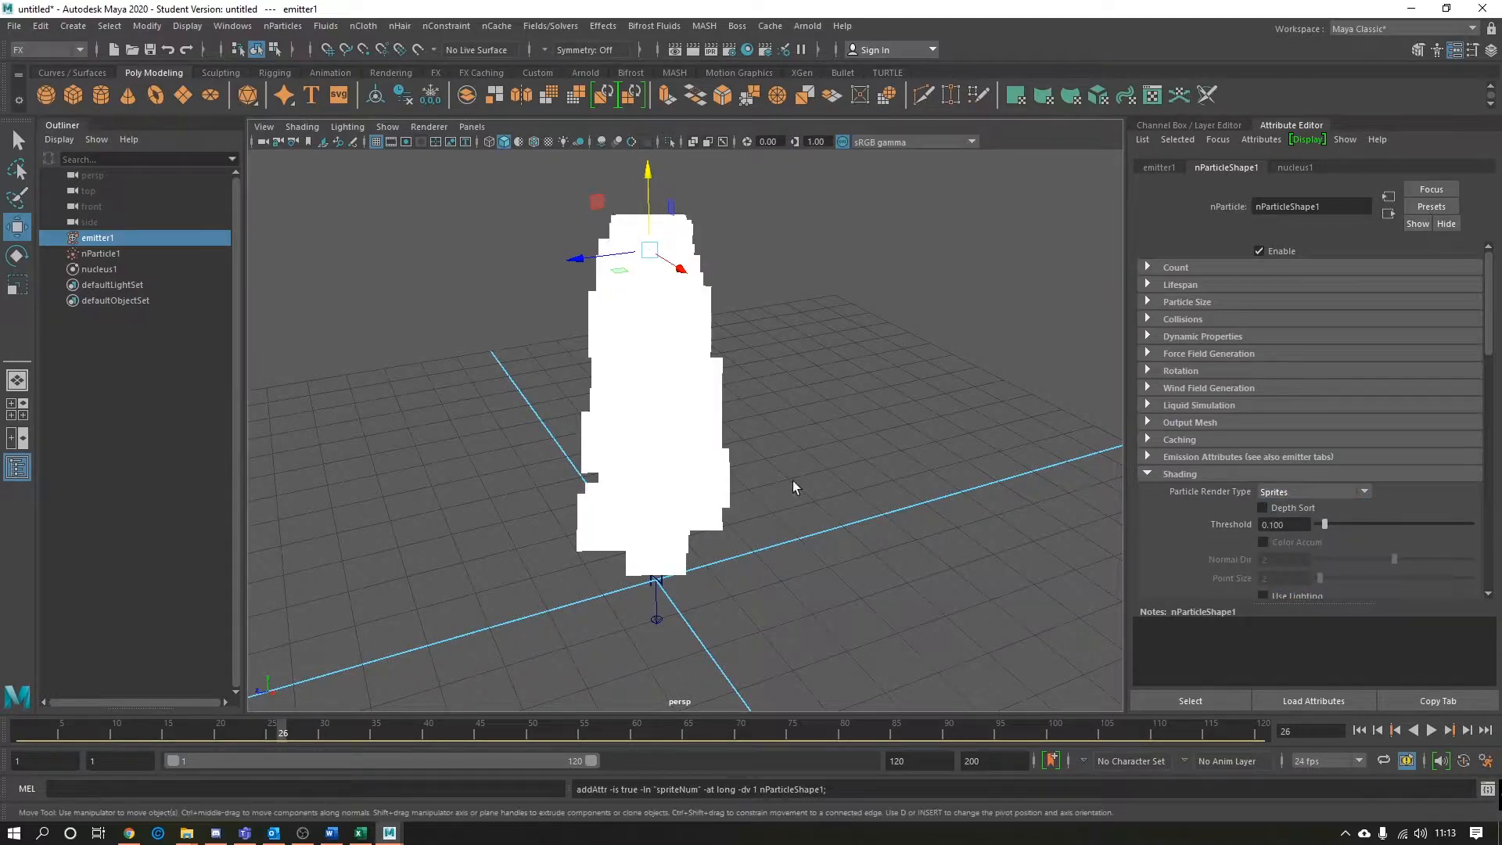
Add a polygon plane at the origin and scale it up uniformly
{"action": "scroll", "coordinate": [636, 410], "scroll_direction": "up", "scroll_amount": 3}
{"action": "left_click_drag", "start_coordinate": [635, 412], "coordinate": [403, 332], "text": "alt"}
{"action": "left_click", "coordinate": [186, 96]}
{"action": "scroll", "coordinate": [714, 504], "scroll_direction": "down", "scroll_amount": 5}
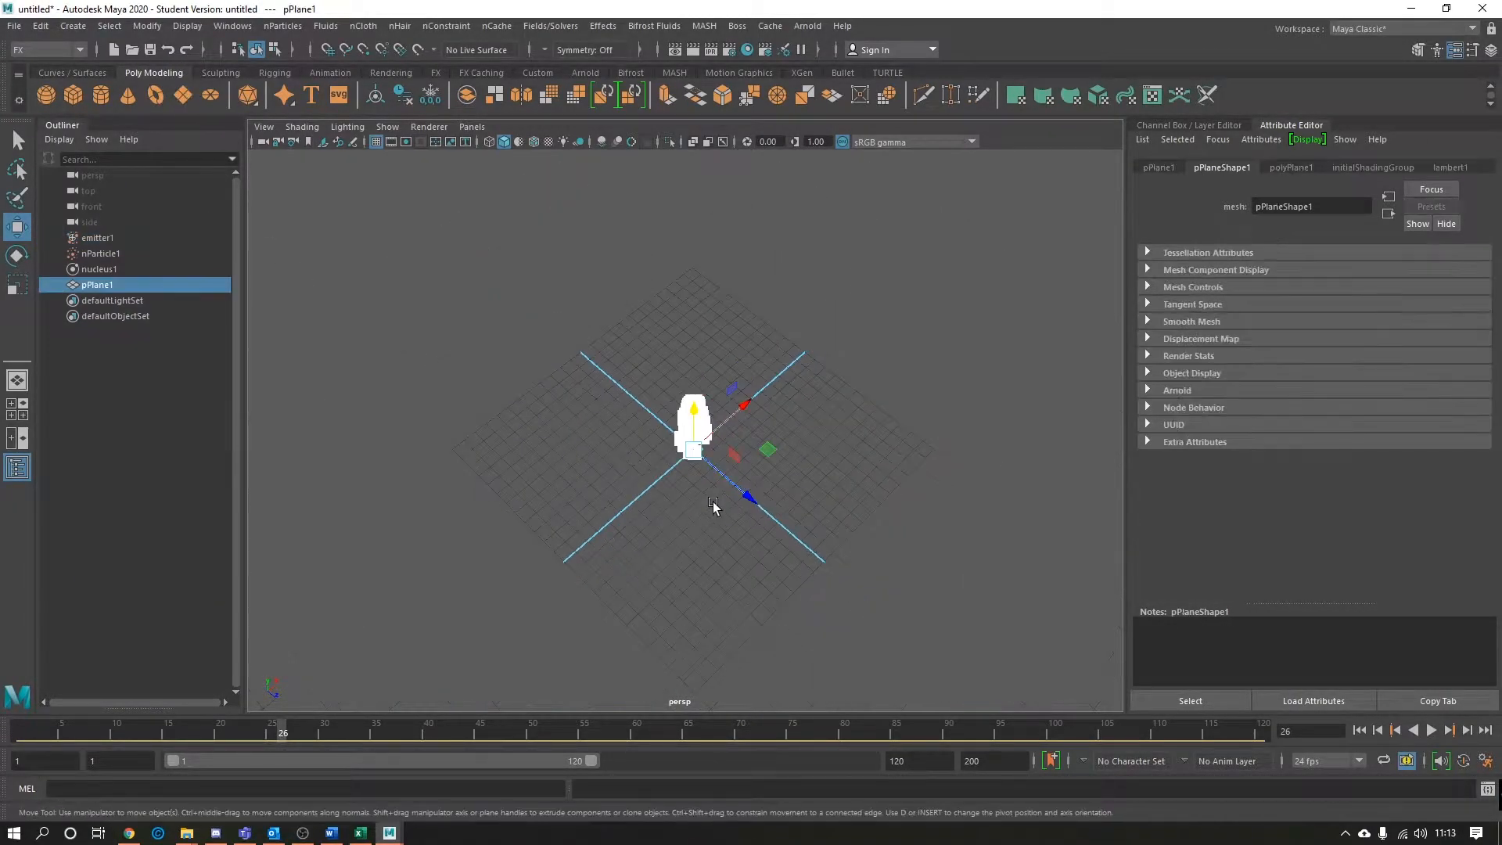
{"action": "key", "text": "r"}
{"action": "left_click_drag", "start_coordinate": [695, 446], "coordinate": [905, 607]}
{"action": "key", "text": "w"}
{"action": "key", "text": "f"}
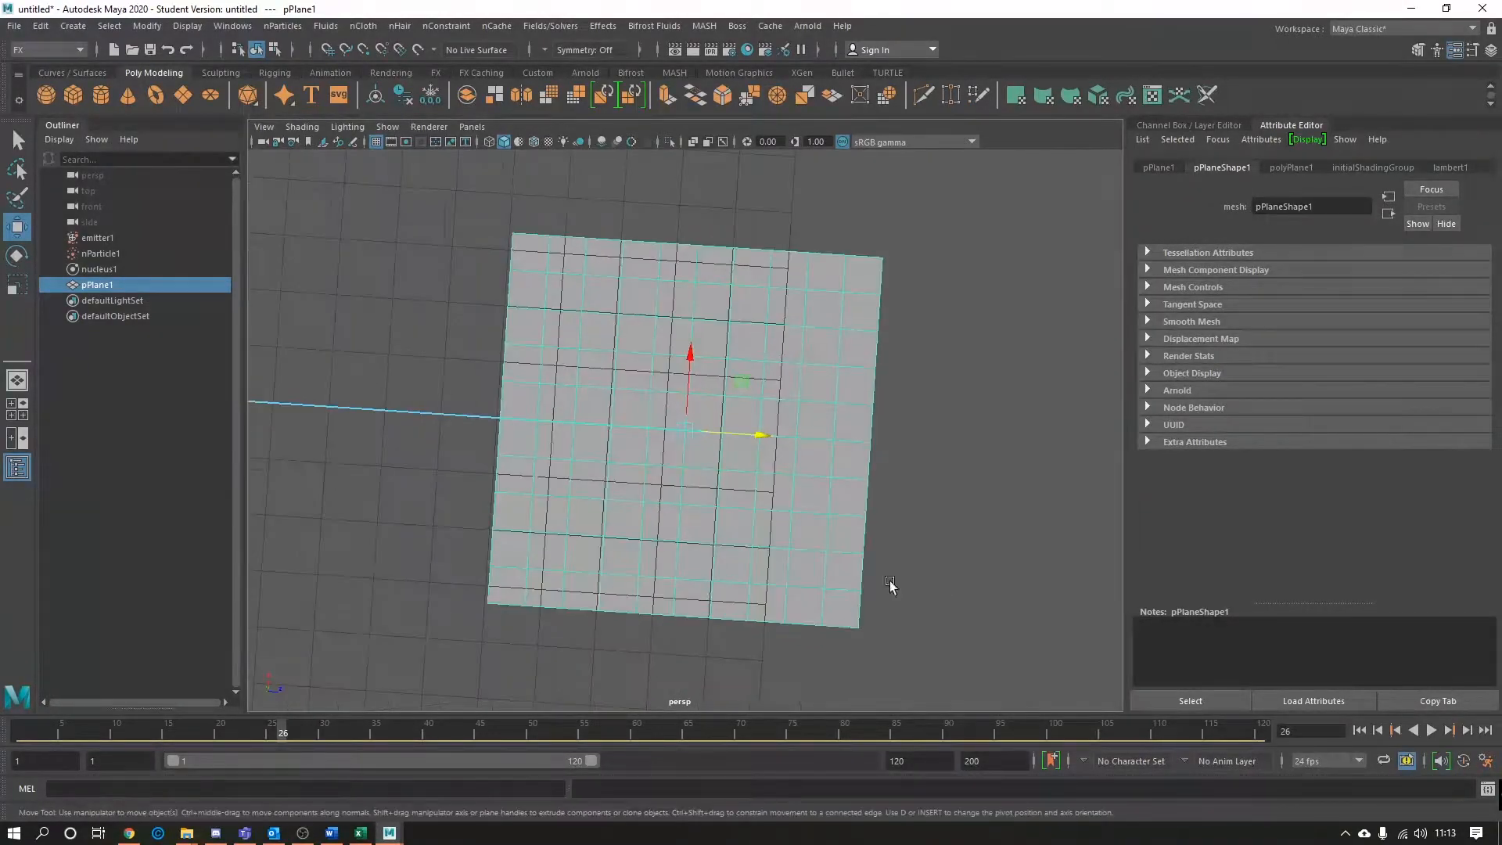
Delete the polygon plane
{"action": "key", "text": "e"}
{"action": "left_click_drag", "start_coordinate": [878, 482], "coordinate": [782, 401], "text": "alt"}
{"action": "key", "text": "Delete"}
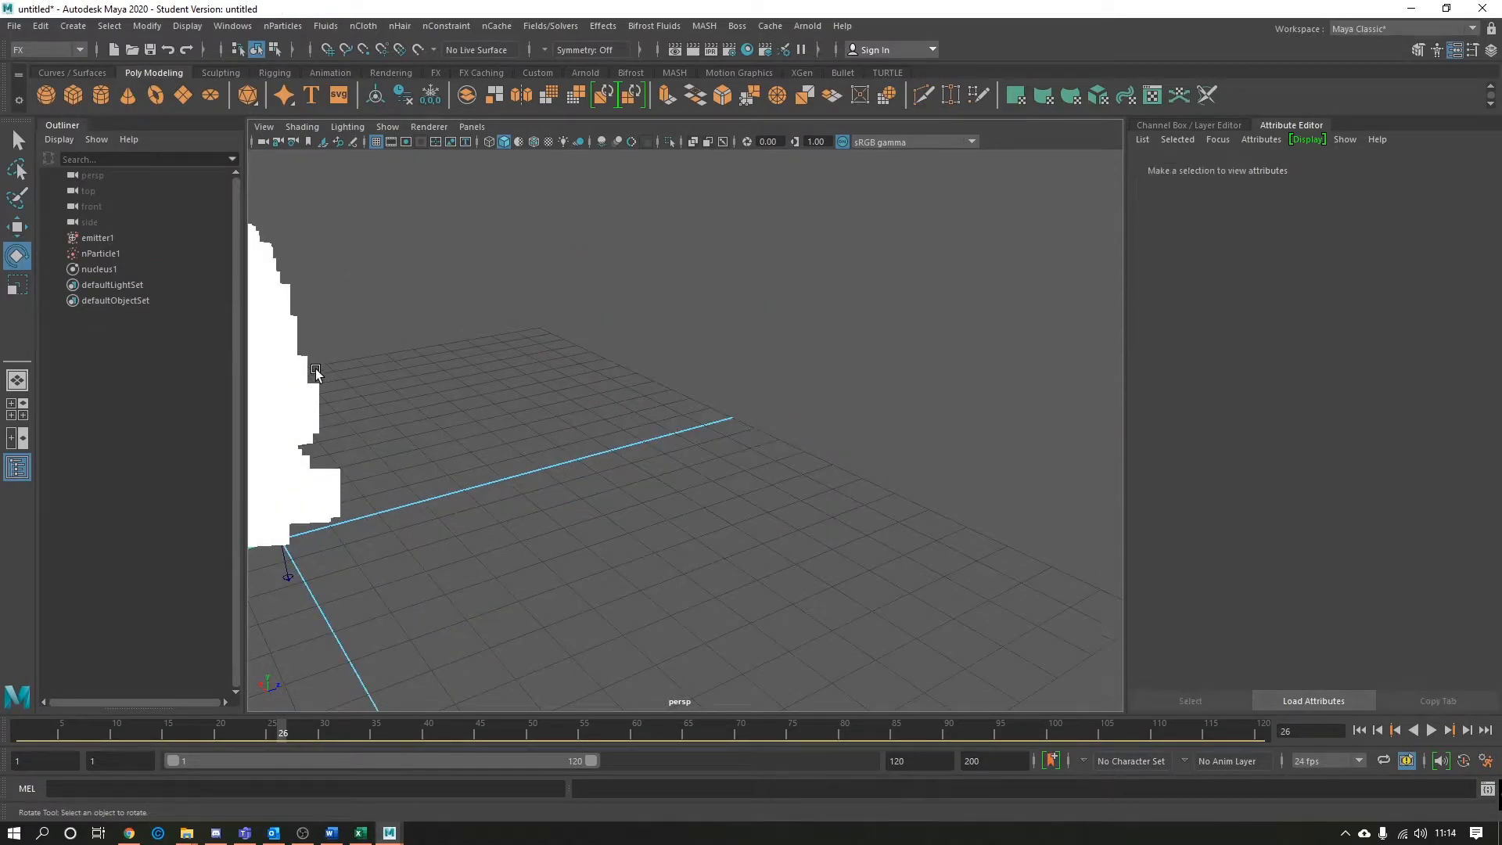
Examine the sprite particles from different angles and distances
{"action": "key", "text": "f"}
{"action": "left_click_drag", "start_coordinate": [853, 347], "coordinate": [708, 391], "text": "alt"}
{"action": "mouse_move", "coordinate": [829, 433]}
{"action": "left_mouse_down", "text": "alt"}
{"action": "mouse_move", "coordinate": [825, 396]}
{"action": "mouse_move", "coordinate": [858, 436]}
{"action": "left_mouse_up", "text": "alt"}
{"action": "scroll", "coordinate": [824, 396], "scroll_direction": "up", "scroll_amount": 4}
{"action": "scroll", "coordinate": [864, 342], "scroll_direction": "down", "scroll_amount": 5}
{"action": "scroll", "coordinate": [864, 343], "scroll_direction": "up", "scroll_amount": 3}
{"action": "scroll", "coordinate": [863, 342], "scroll_direction": "down", "scroll_amount": 5}
{"action": "scroll", "coordinate": [845, 409], "scroll_direction": "up", "scroll_amount": 5}
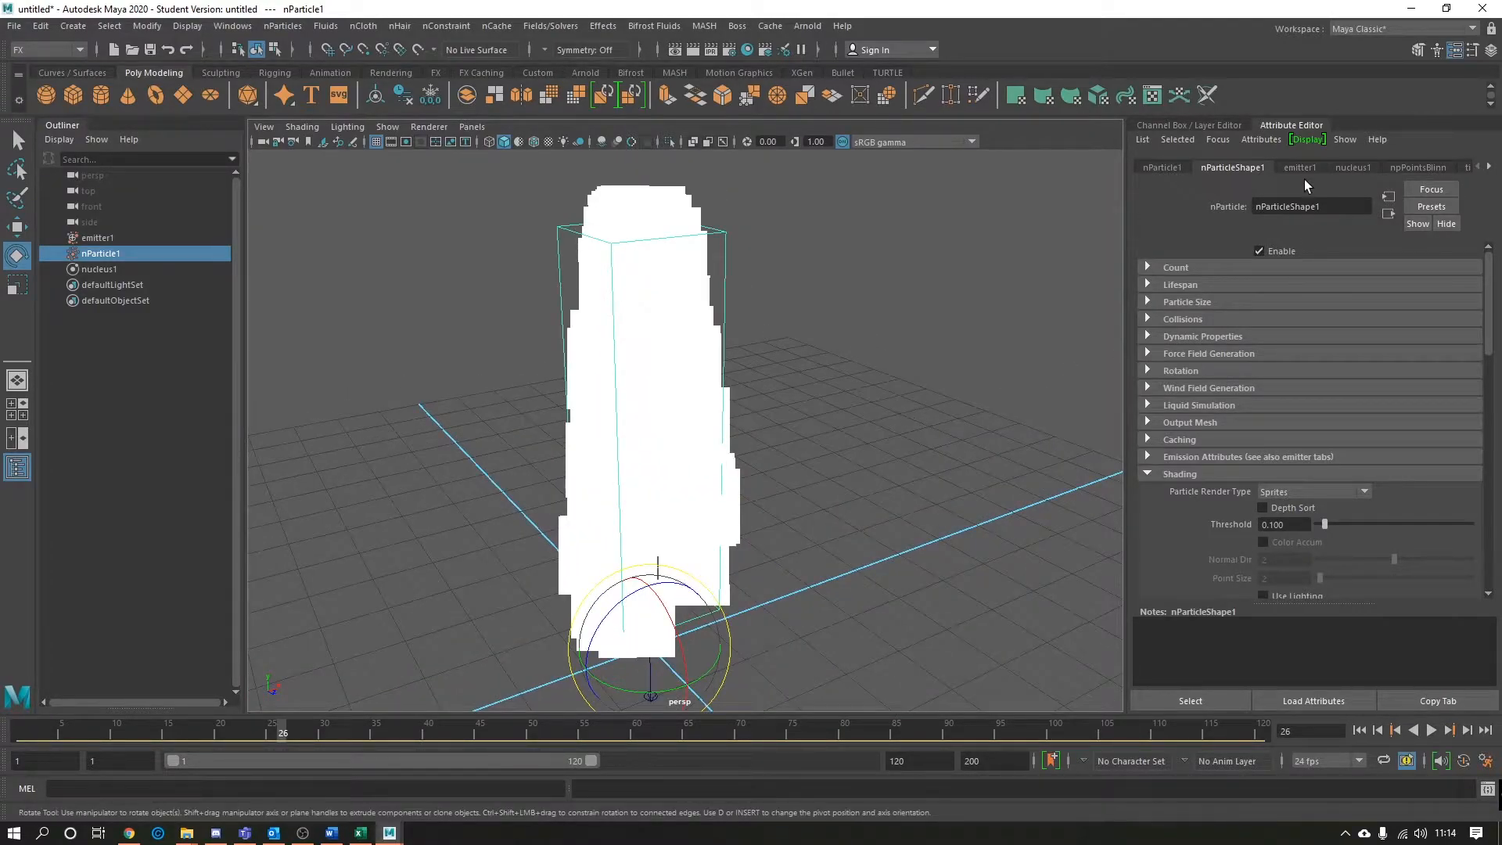
{"action": "left_click", "coordinate": [1281, 487]}
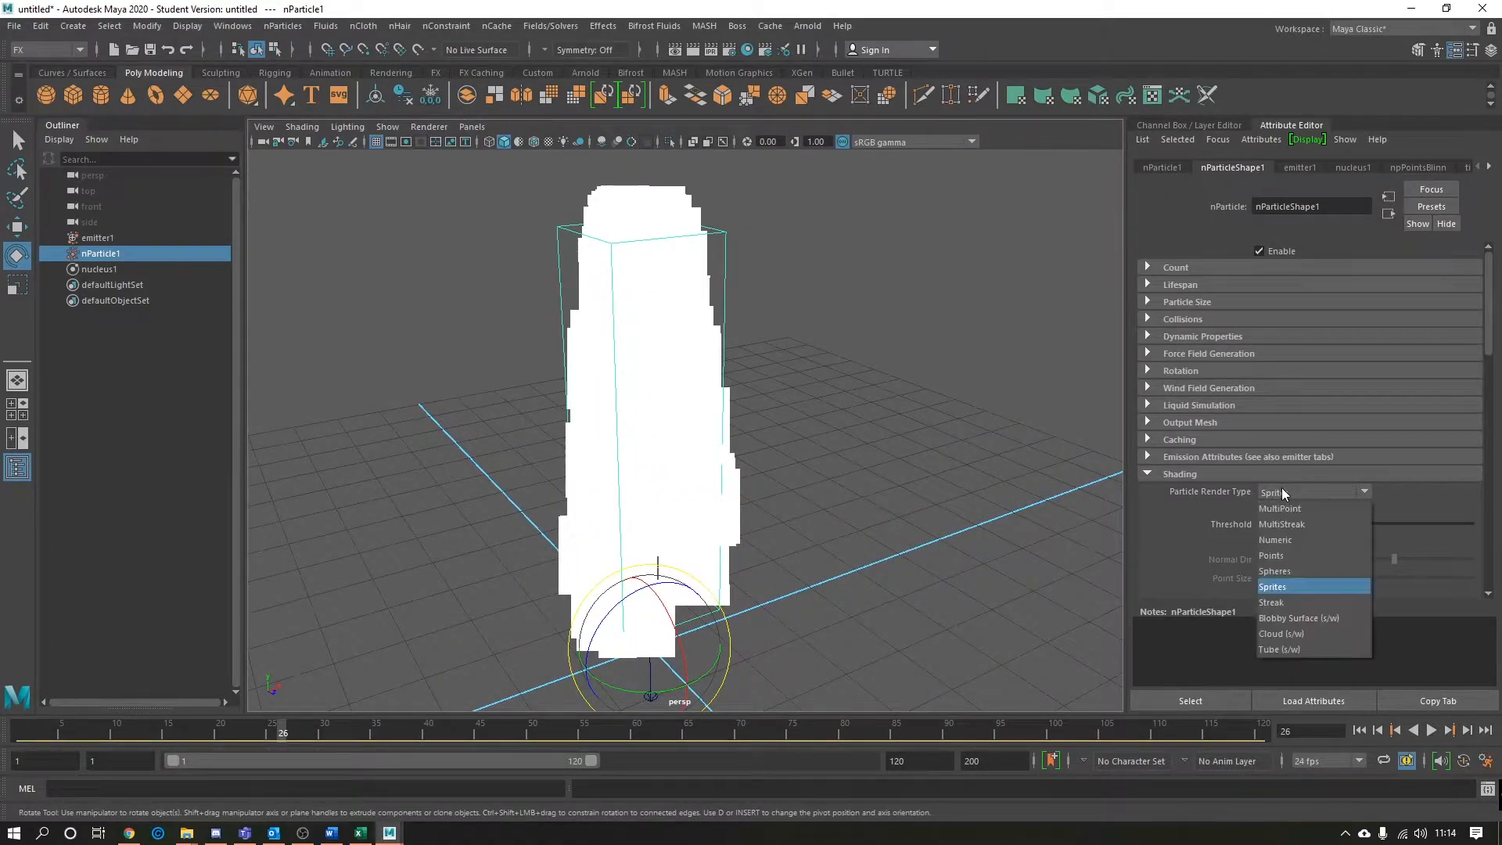
{"action": "left_click", "coordinate": [1261, 474]}
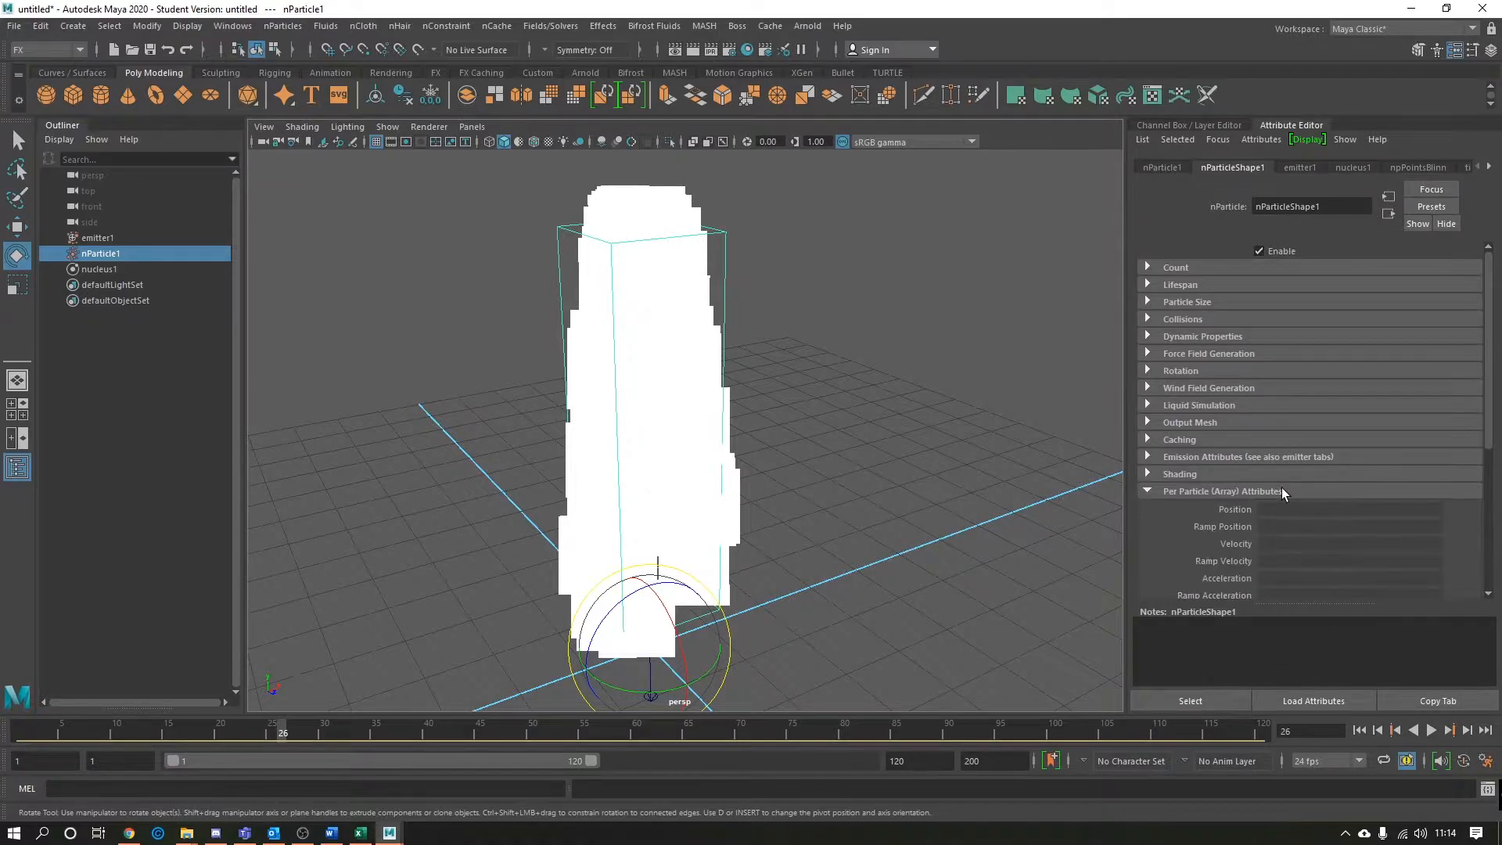
{"action": "left_click", "coordinate": [1266, 475]}
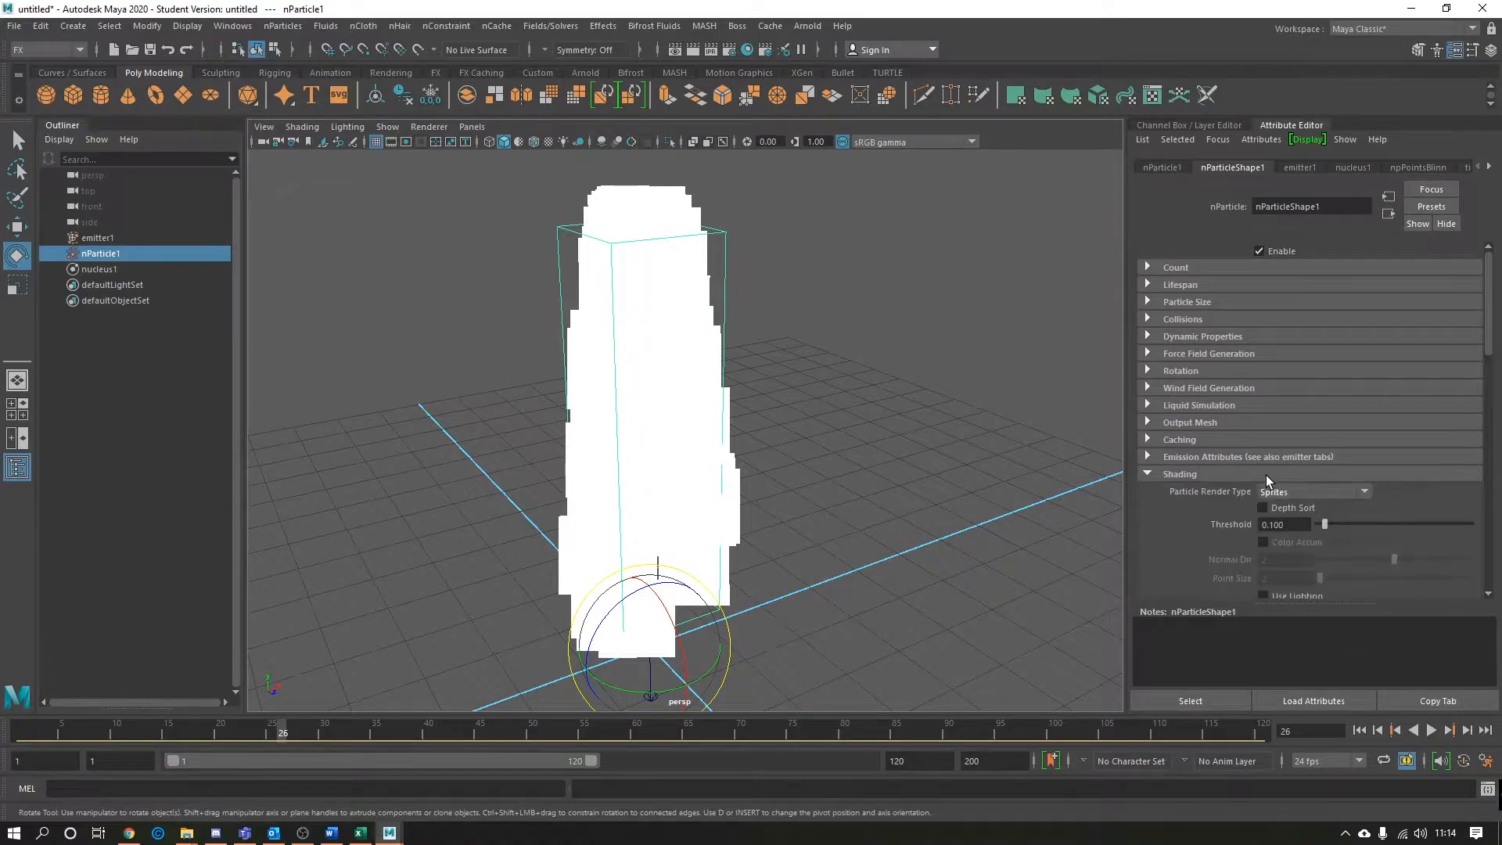
Set the particle render type to Spheres and the particle radius to about 0.2
{"action": "left_click", "coordinate": [1180, 303]}
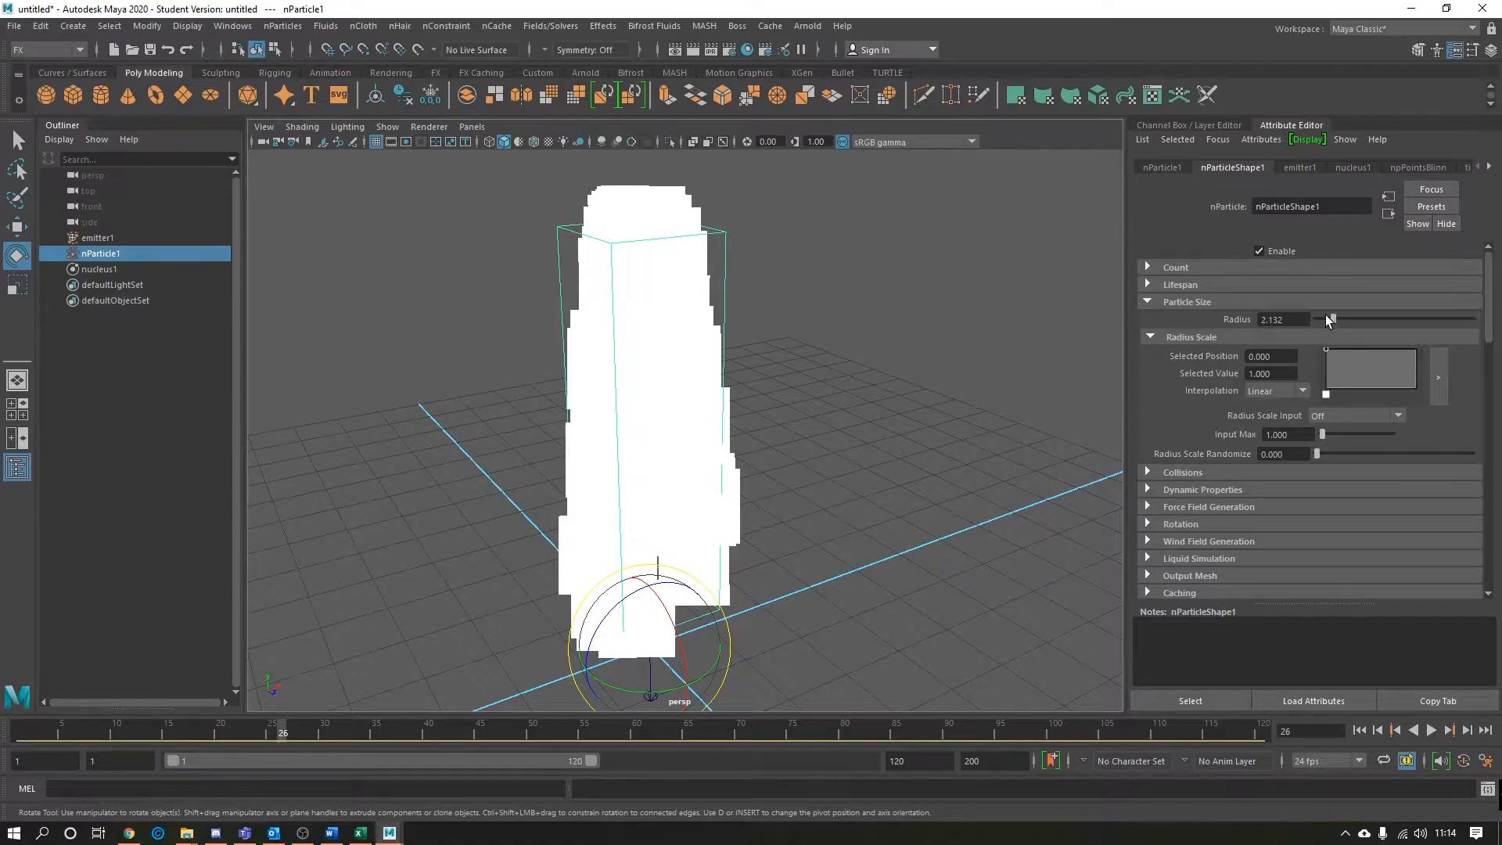
{"action": "scroll", "coordinate": [1299, 318], "scroll_direction": "down", "scroll_amount": 3}
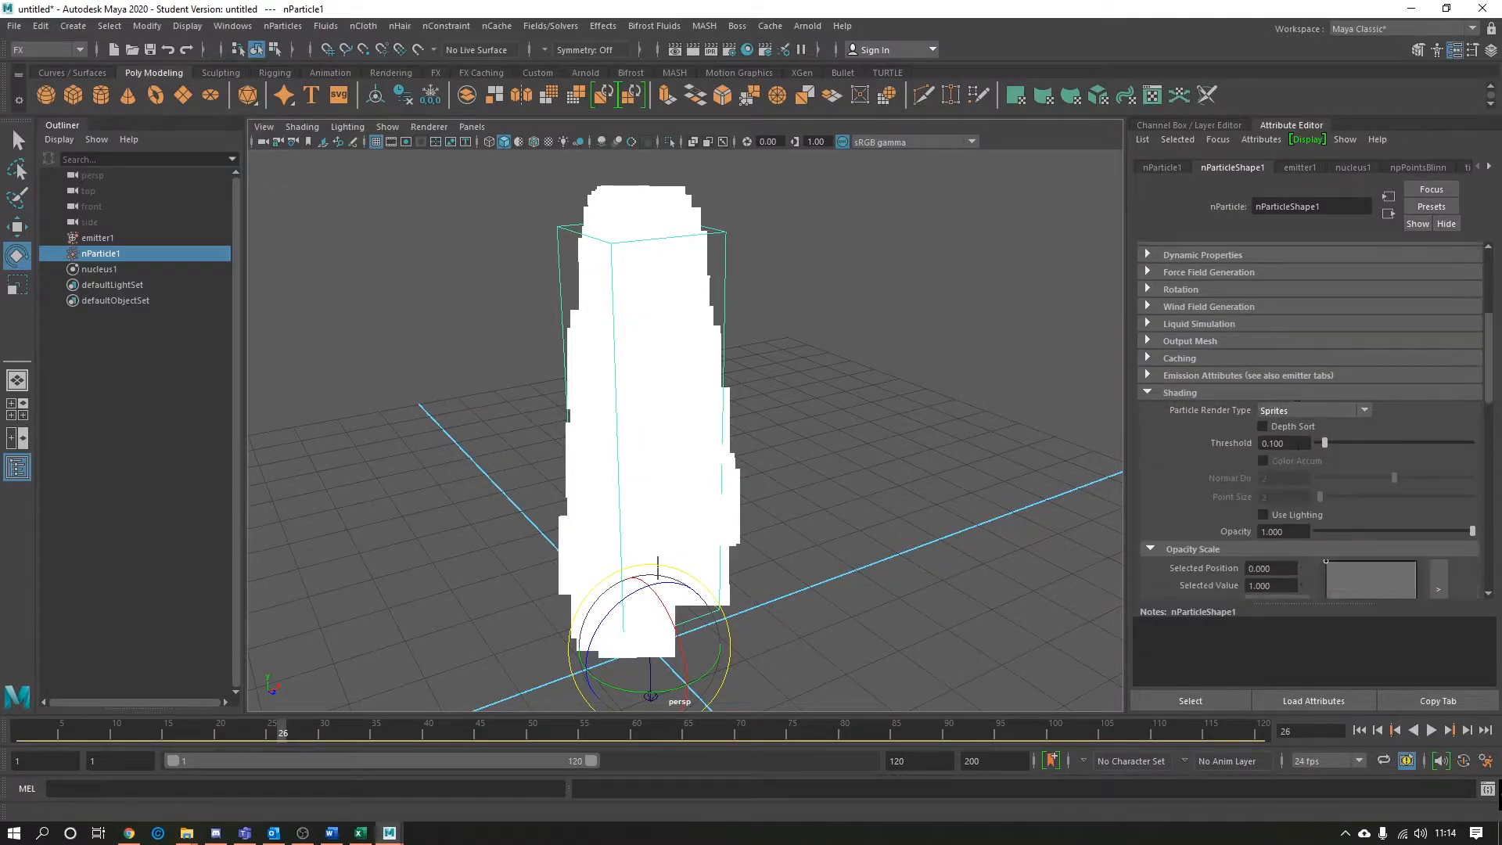
{"action": "left_click", "coordinate": [1284, 409]}
{"action": "left_click", "coordinate": [1288, 491]}
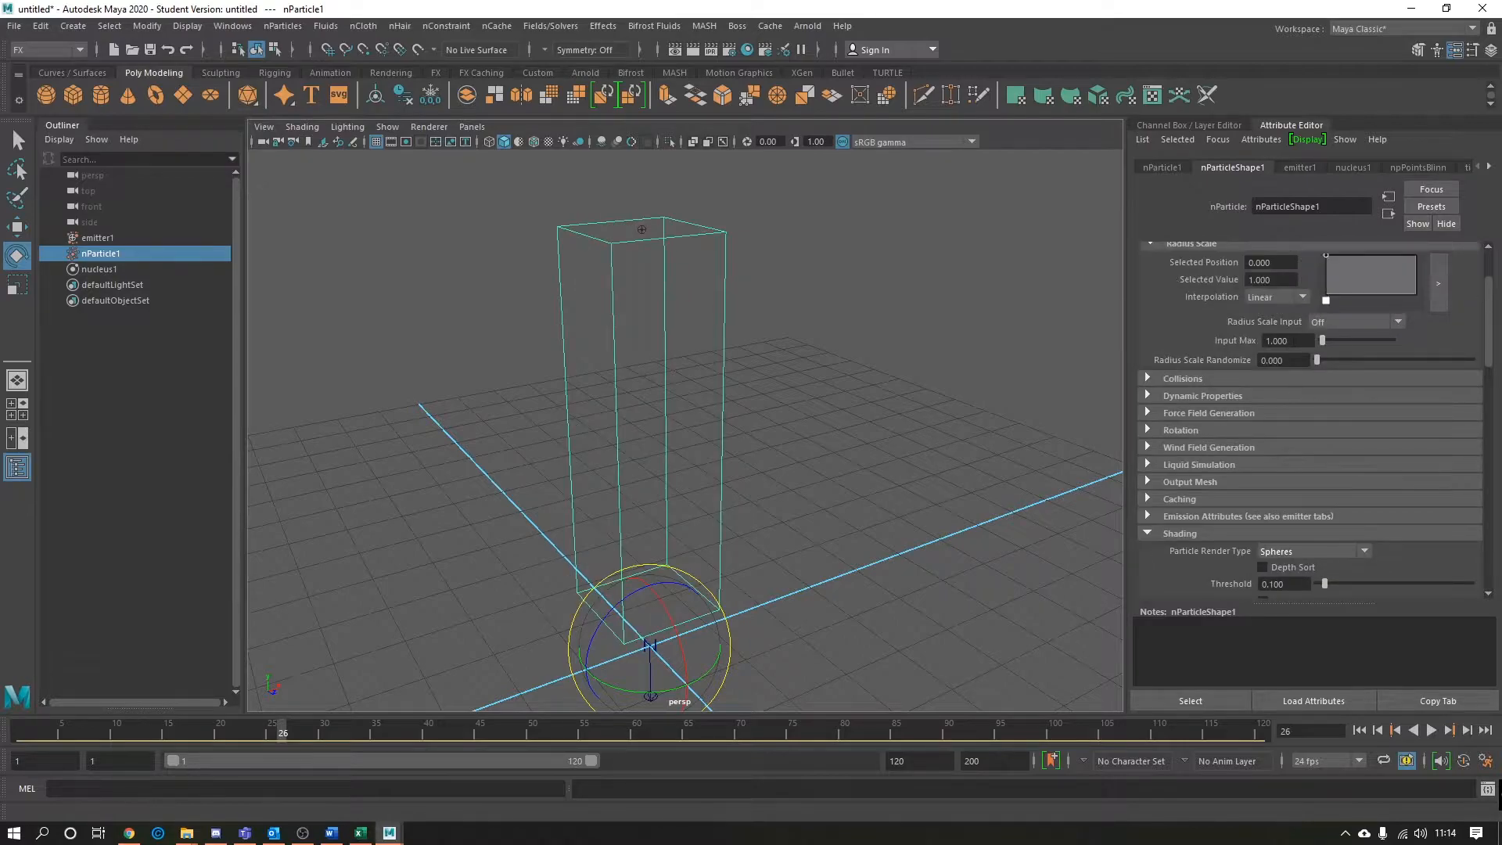
{"action": "scroll", "coordinate": [1323, 350], "scroll_direction": "up", "scroll_amount": 1}
{"action": "left_click_drag", "start_coordinate": [1327, 317], "coordinate": [1318, 317]}
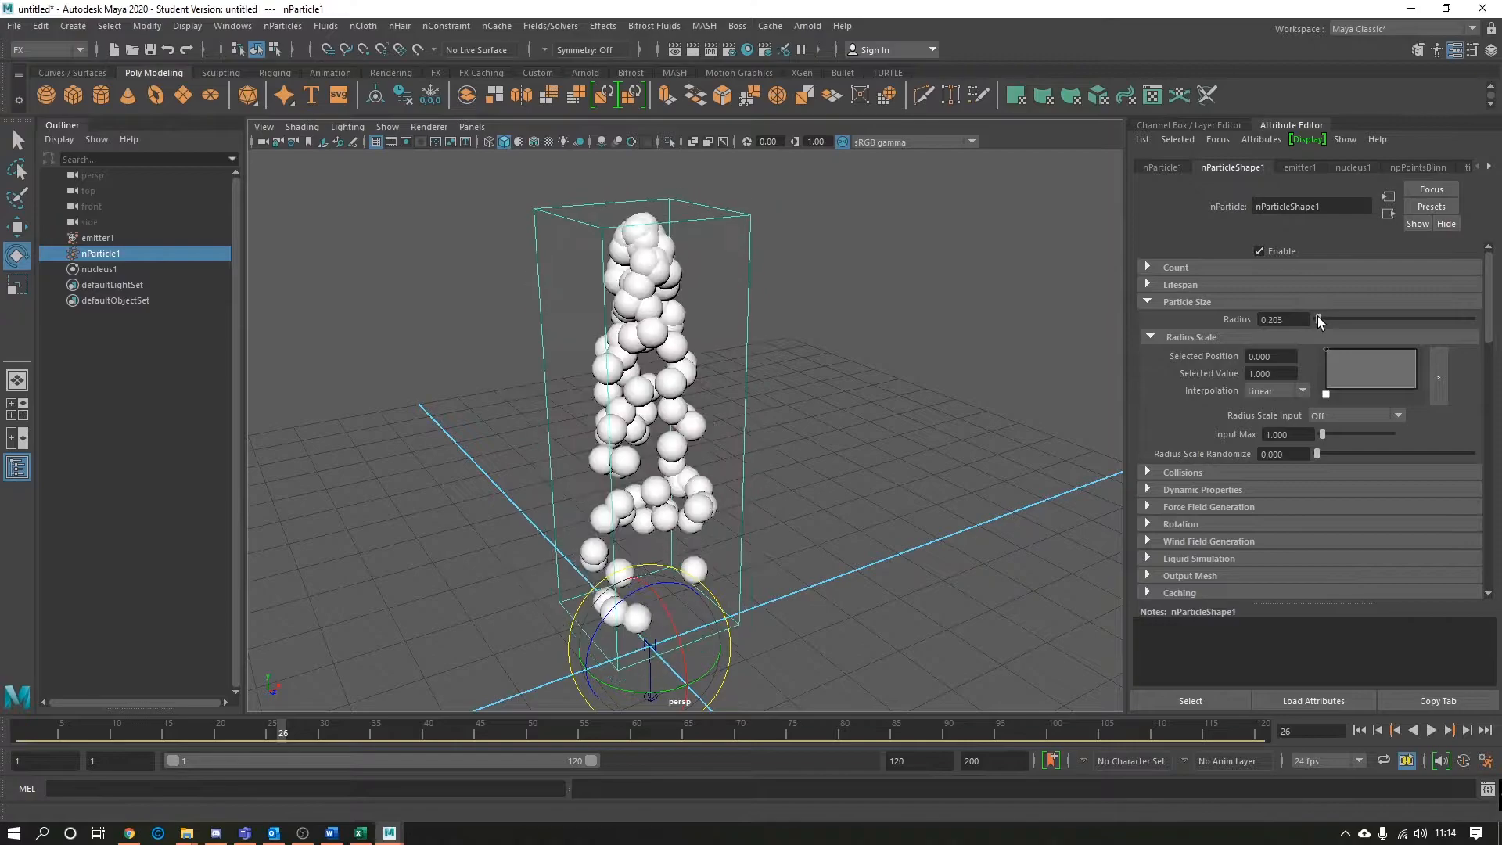
Replay the simulation from the start and view the resized spheres around the ground grid
{"action": "left_click", "coordinate": [1358, 731]}
{"action": "left_click", "coordinate": [1429, 730]}
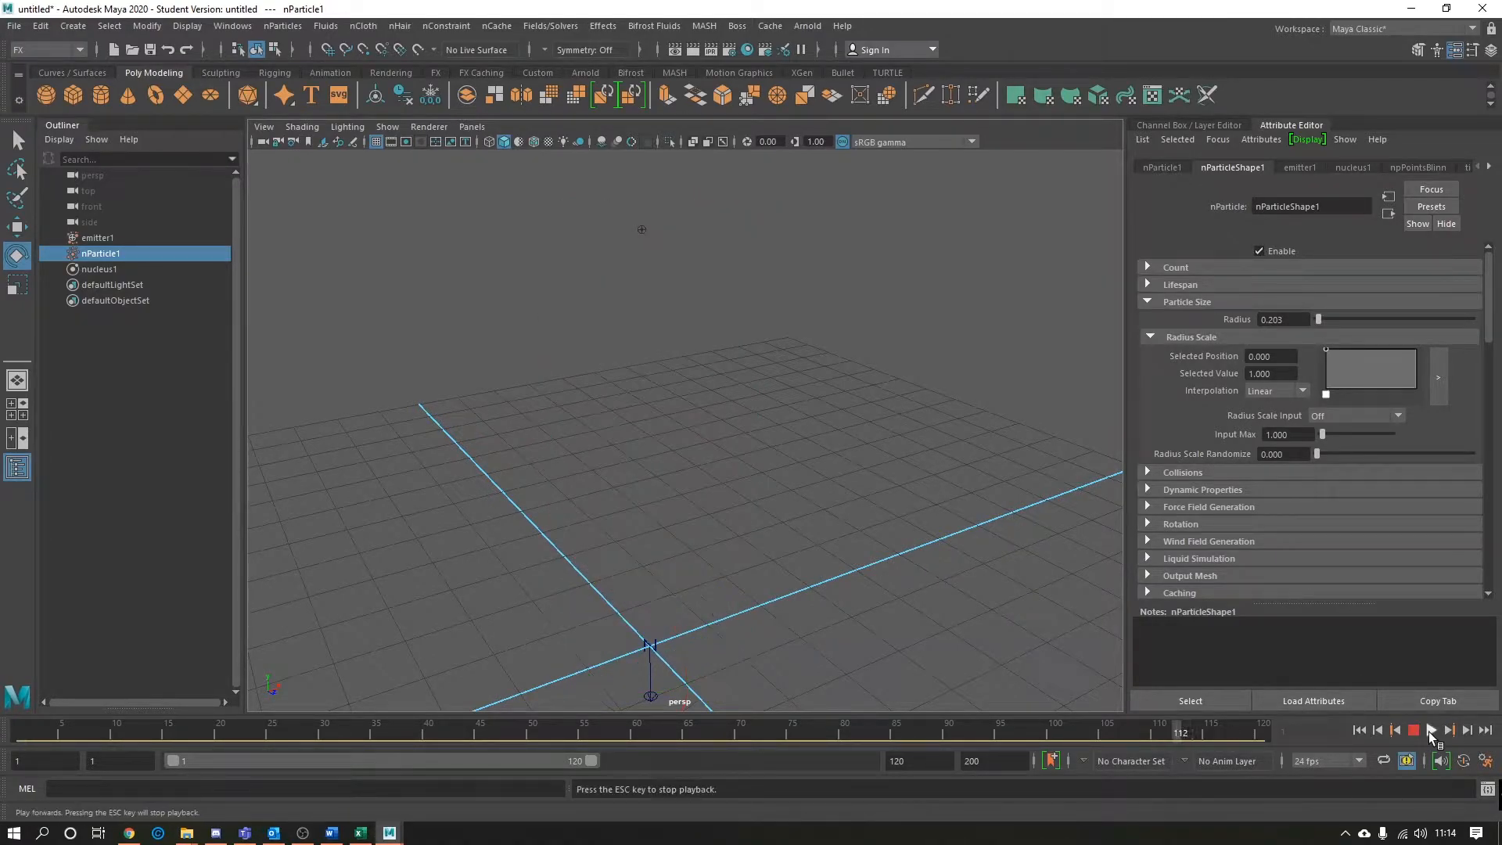
{"action": "left_click", "coordinate": [1428, 731]}
{"action": "left_click_drag", "start_coordinate": [847, 346], "coordinate": [777, 383], "text": "alt"}
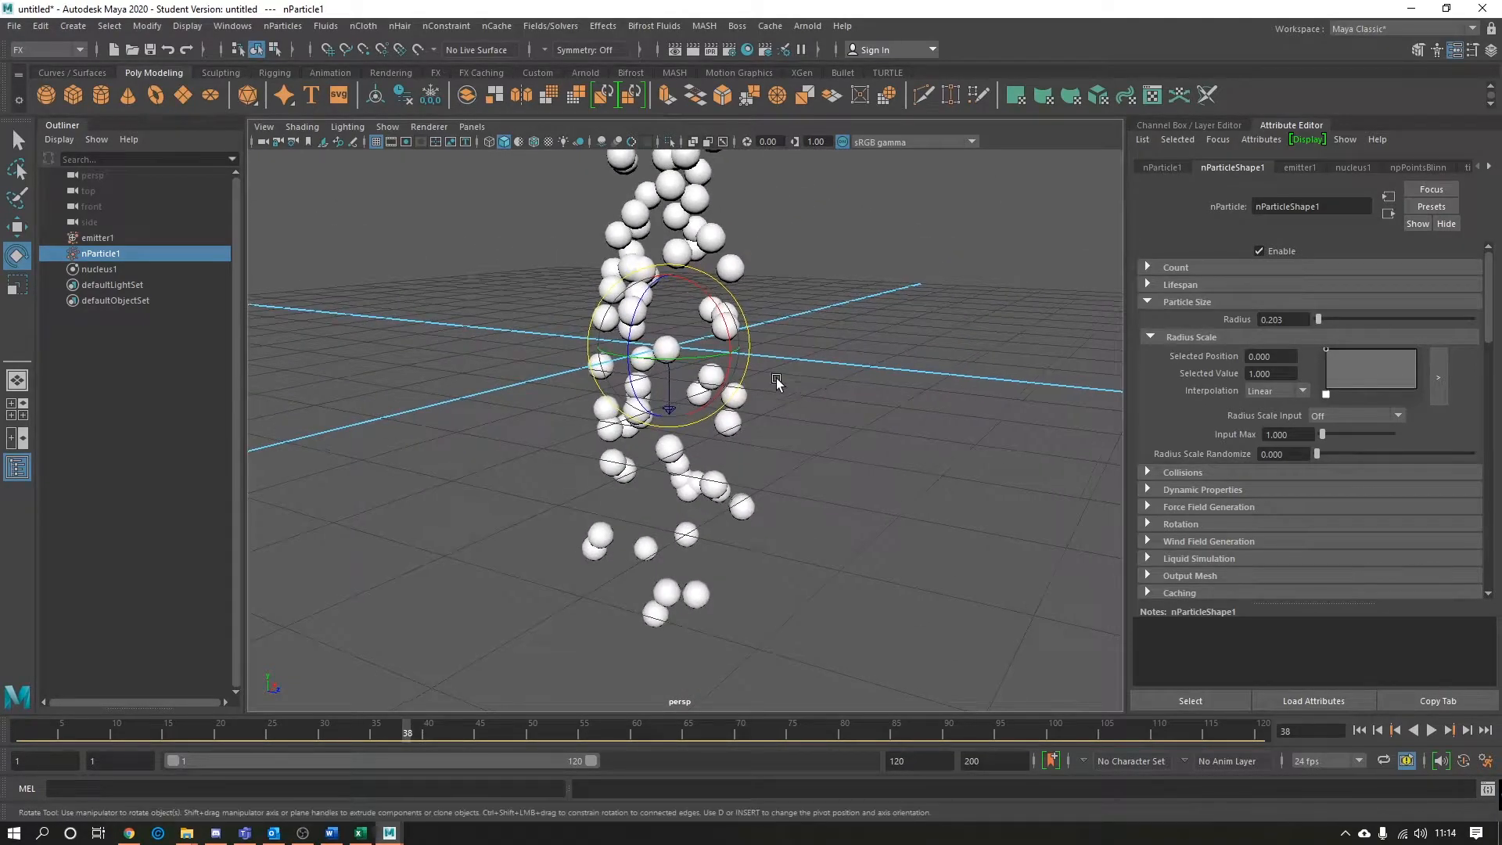
Enable Use Plane for the ground plane of nucleus1 and replay the simulation from the start
{"action": "left_click", "coordinate": [1352, 168]}
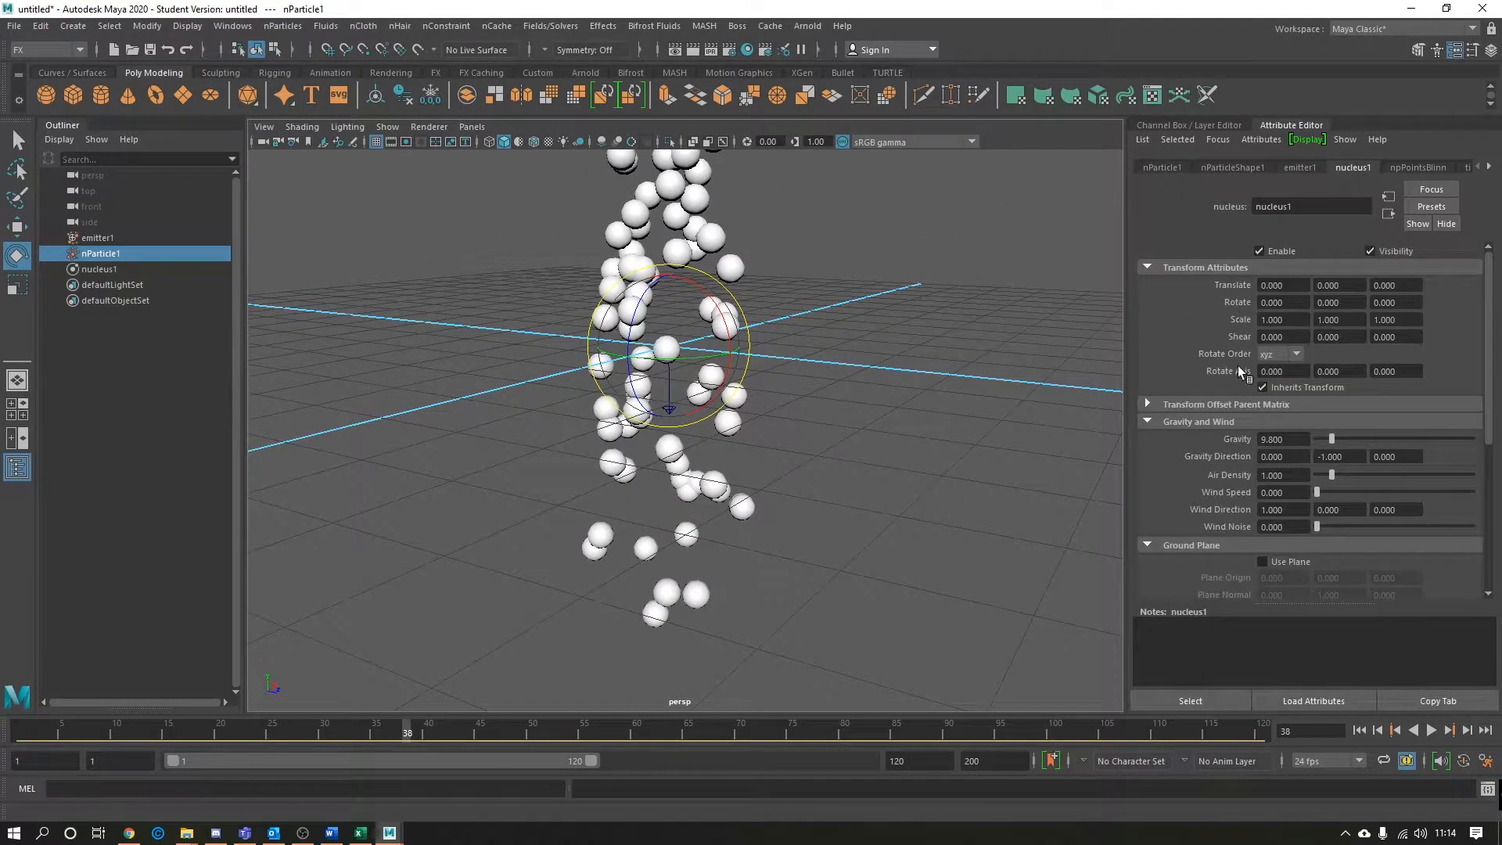
{"action": "scroll", "coordinate": [1270, 556], "scroll_direction": "down", "scroll_amount": 3}
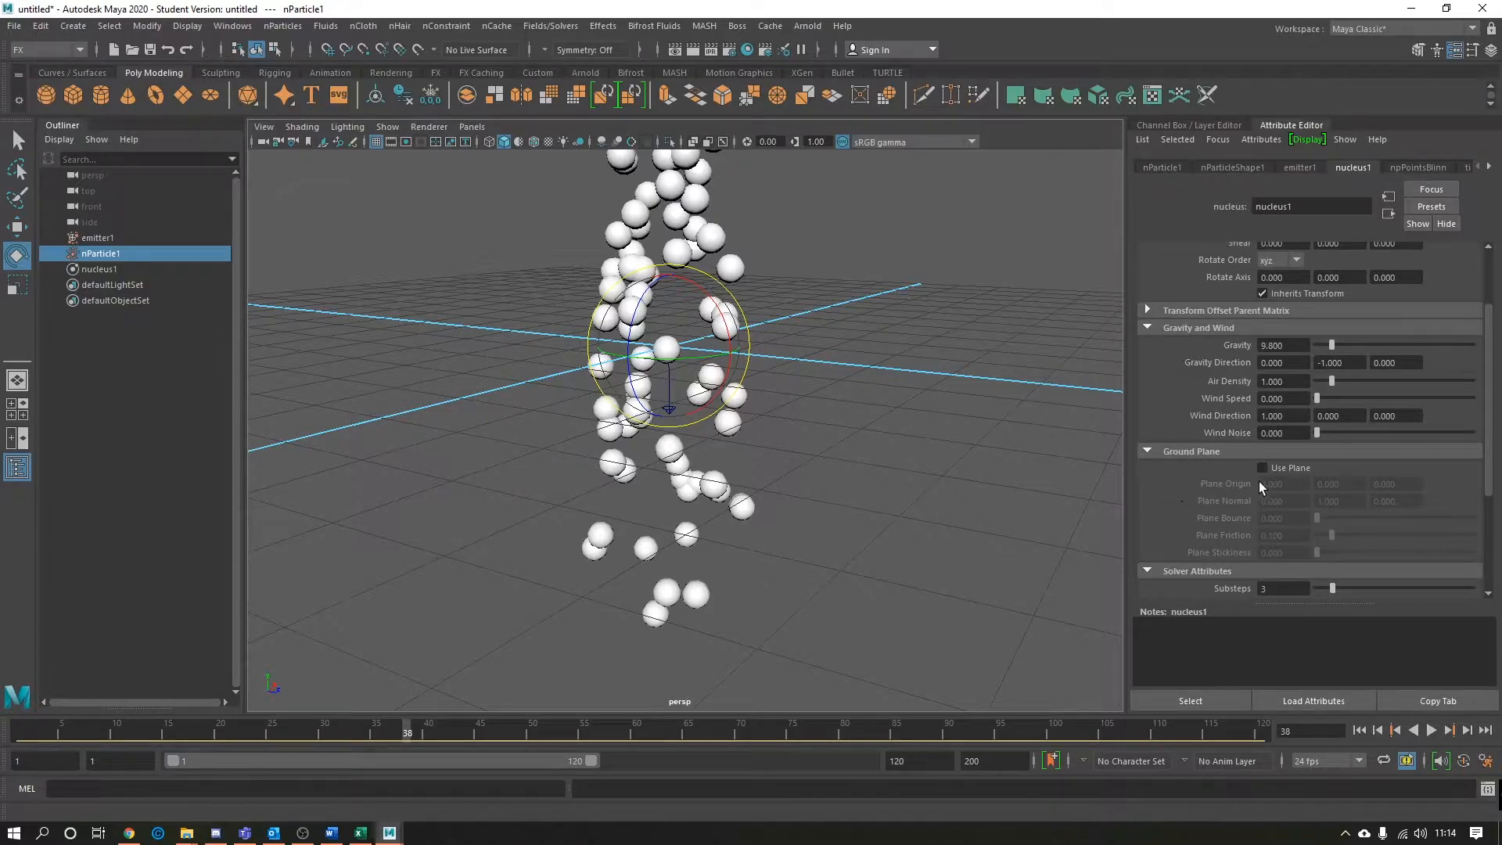
{"action": "left_click", "coordinate": [1265, 467]}
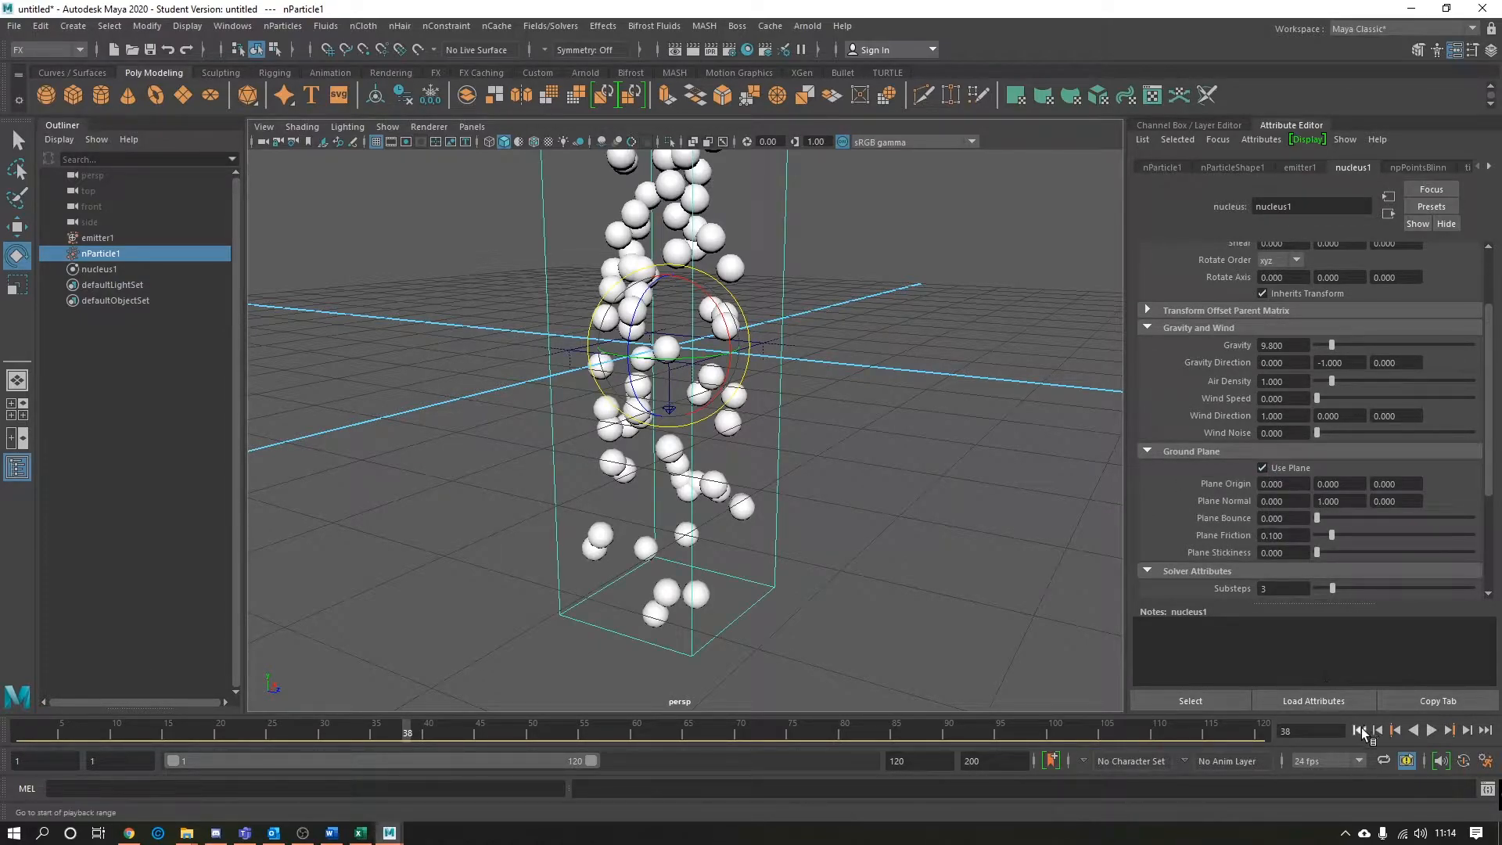
{"action": "left_click", "coordinate": [1359, 730]}
{"action": "left_click", "coordinate": [1431, 730]}
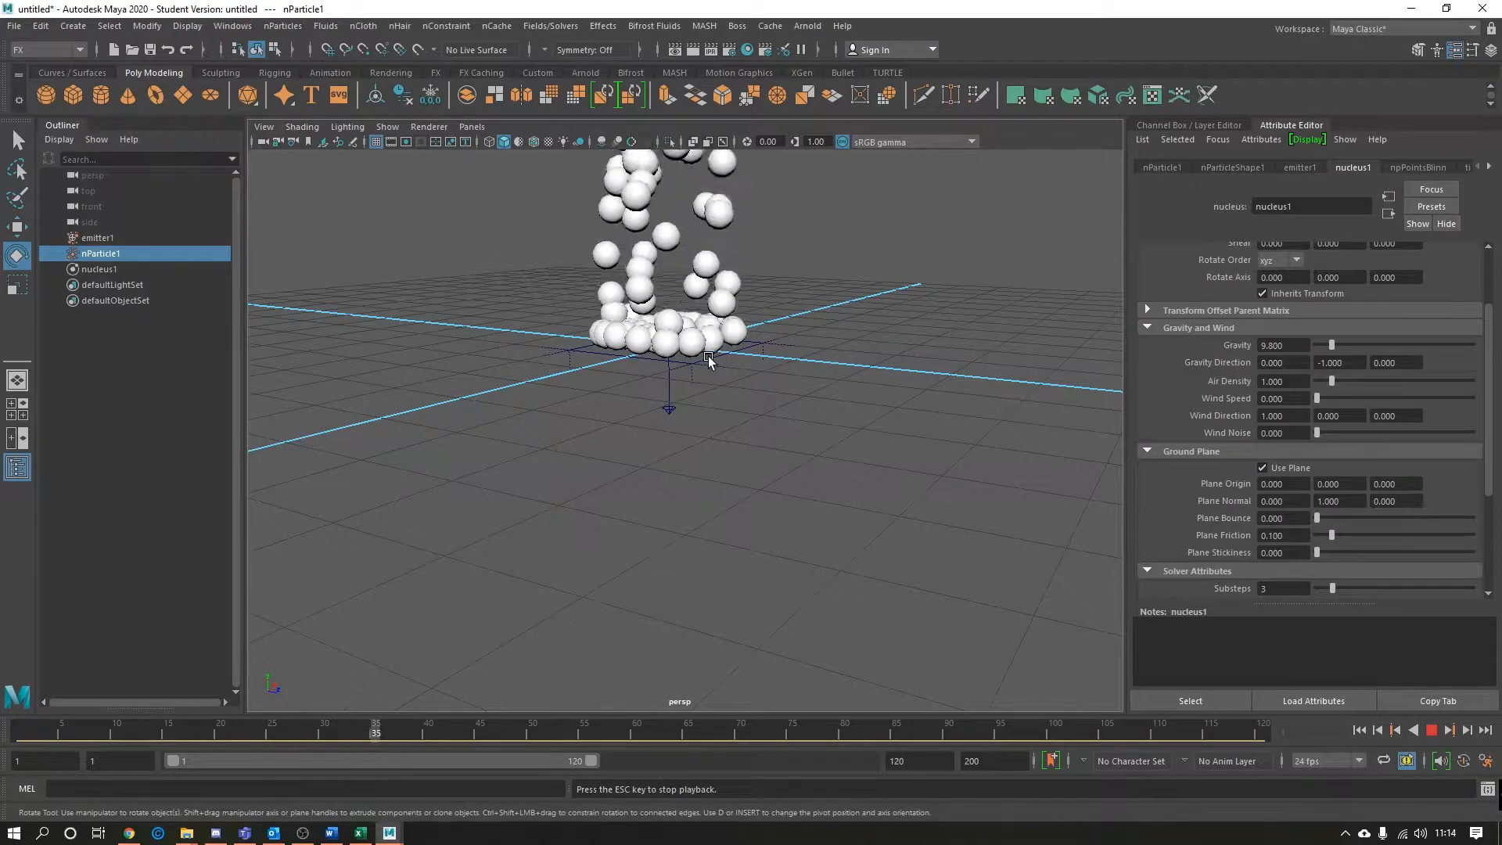
Examine the spheres piling up on the ground plane from above, and stop the playback
{"action": "left_click_drag", "start_coordinate": [723, 338], "coordinate": [665, 475], "text": "alt"}
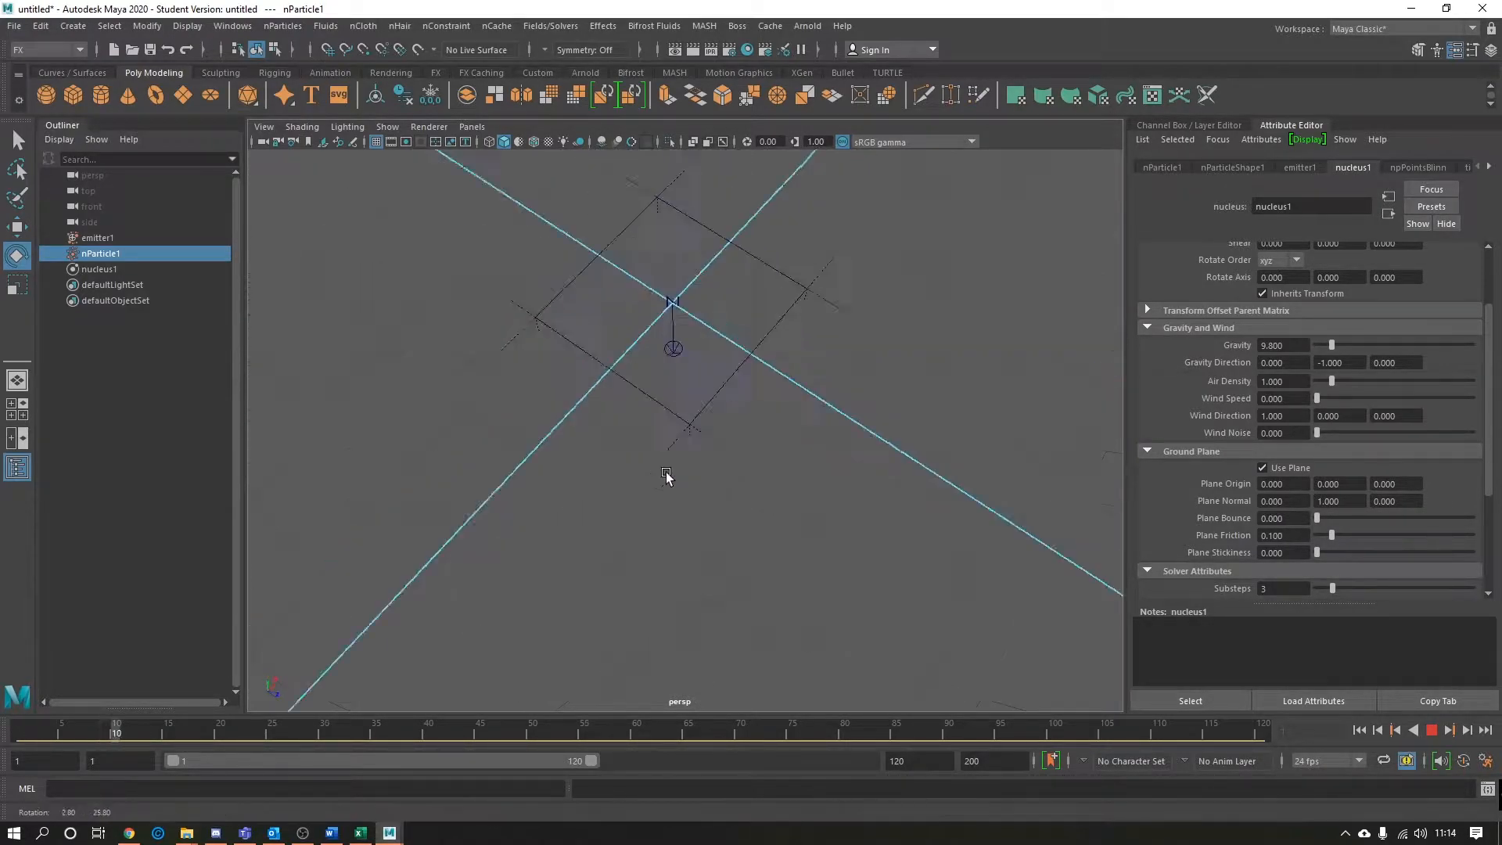
{"action": "middle_click_drag", "start_coordinate": [674, 479], "coordinate": [734, 537], "text": "alt"}
{"action": "key", "text": "Escape"}
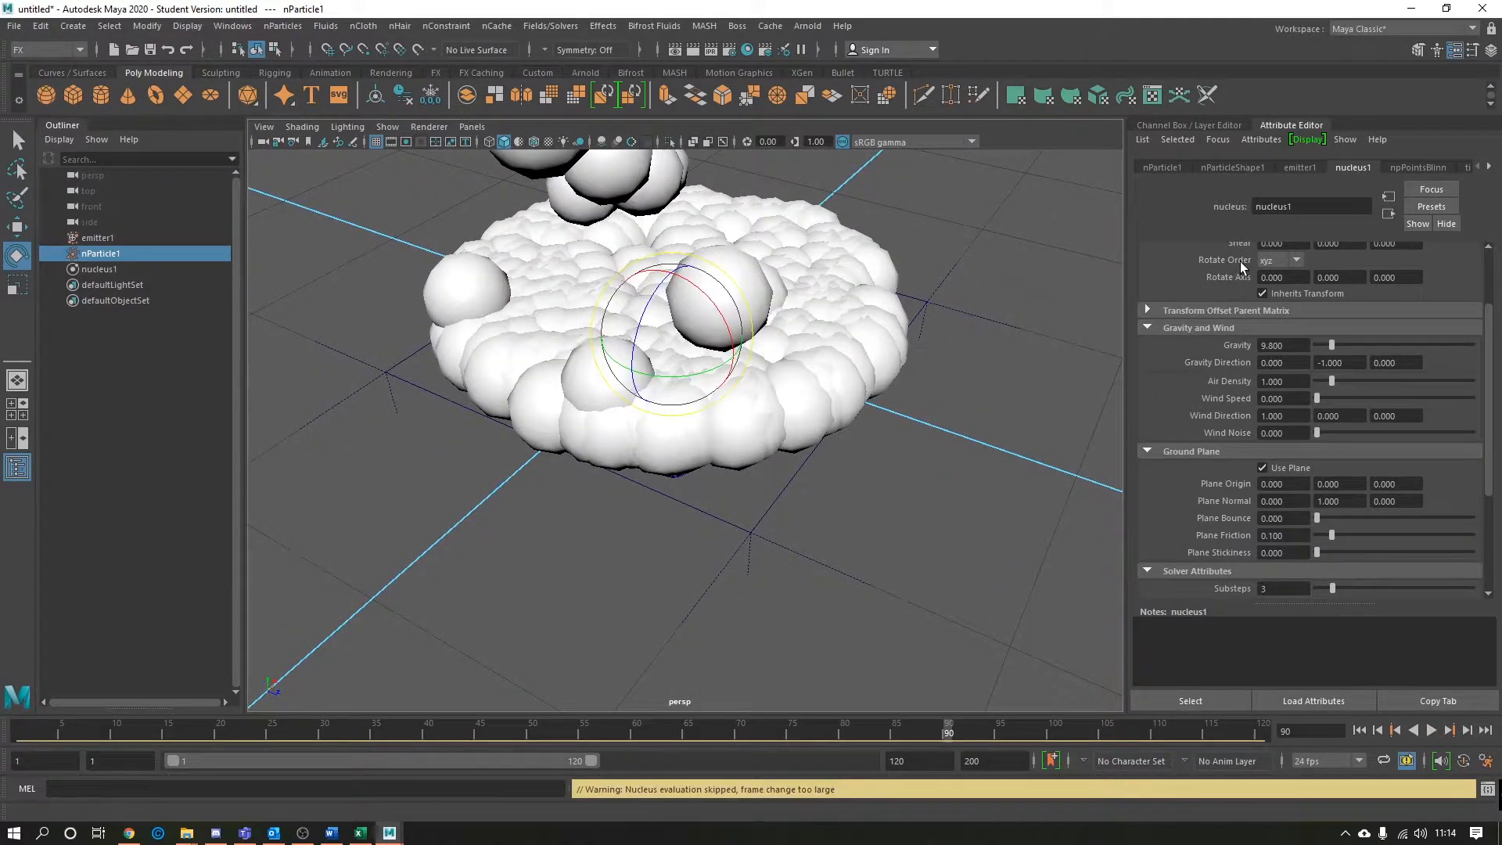
Enable Self Collide in the collision settings of nParticleShape1
{"action": "left_click", "coordinate": [1237, 167]}
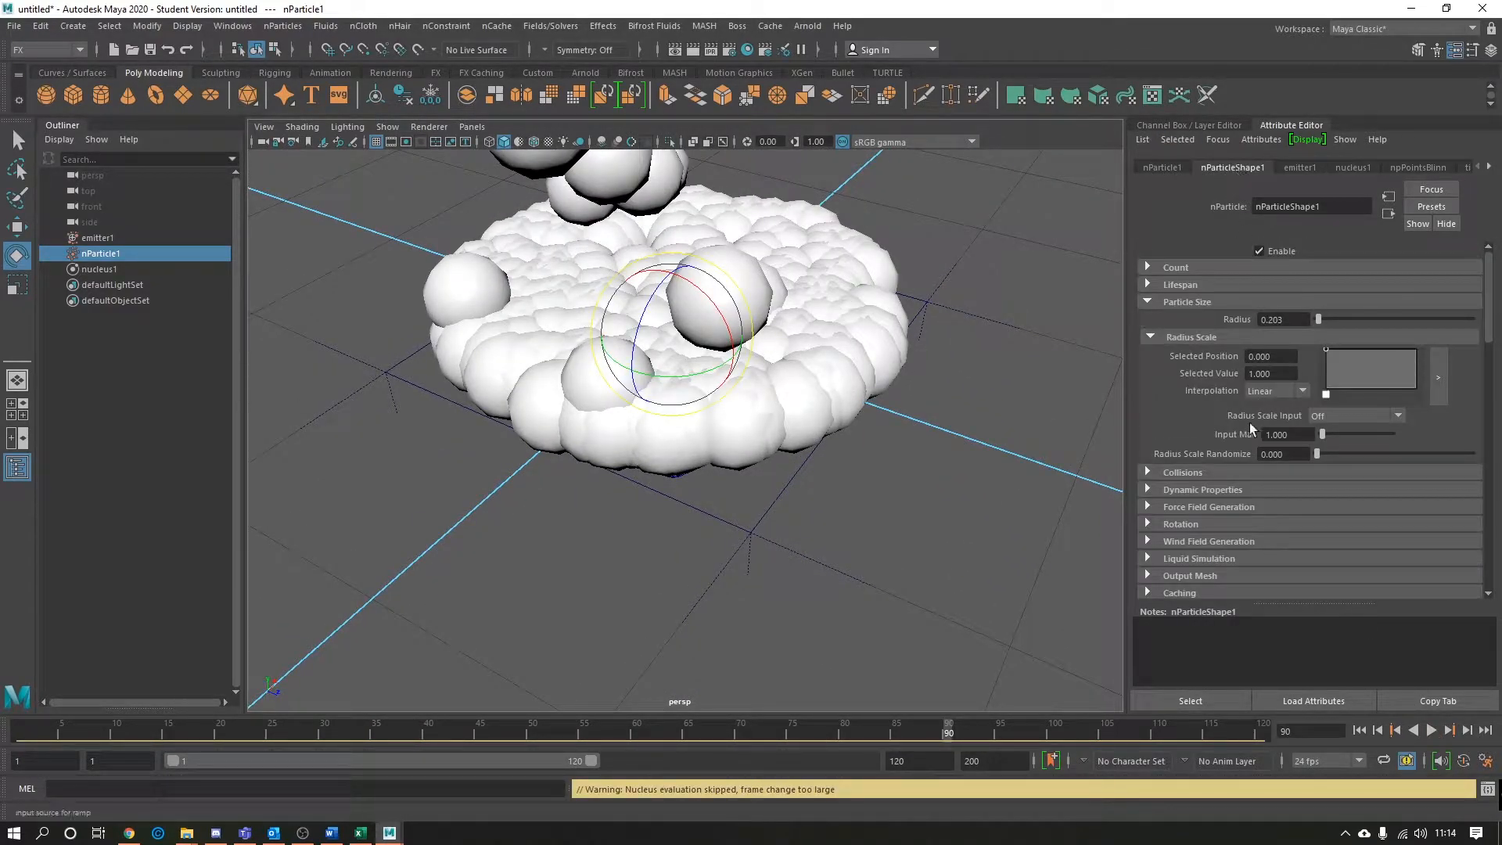
{"action": "left_click", "coordinate": [1189, 302]}
{"action": "left_click", "coordinate": [1192, 320]}
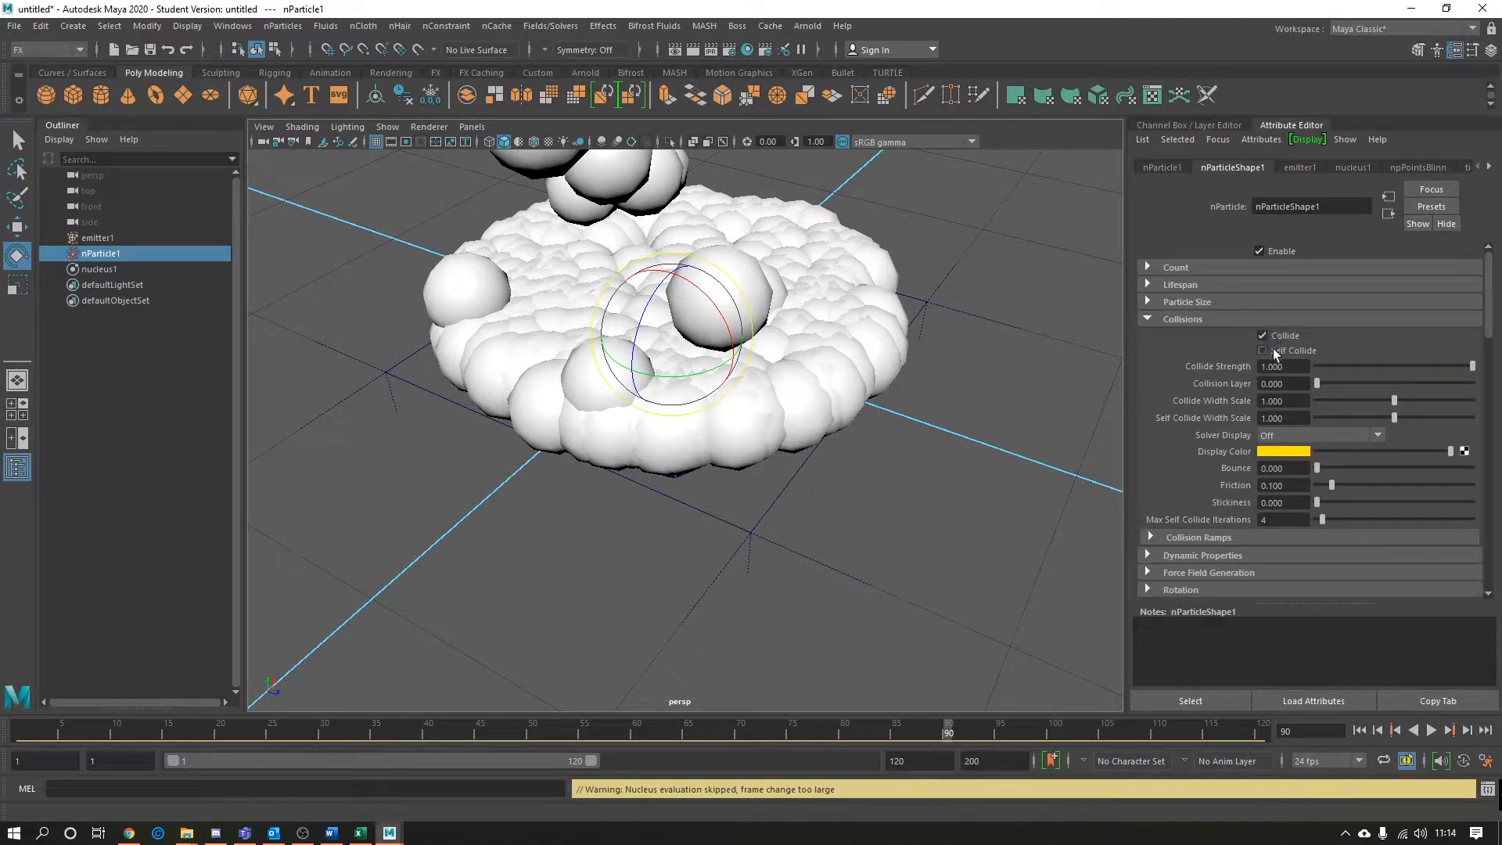
{"action": "left_click", "coordinate": [1274, 351]}
Replay the self-colliding spheres from the start, view them from another angle, and rewind to the first frame
{"action": "left_click", "coordinate": [1359, 730]}
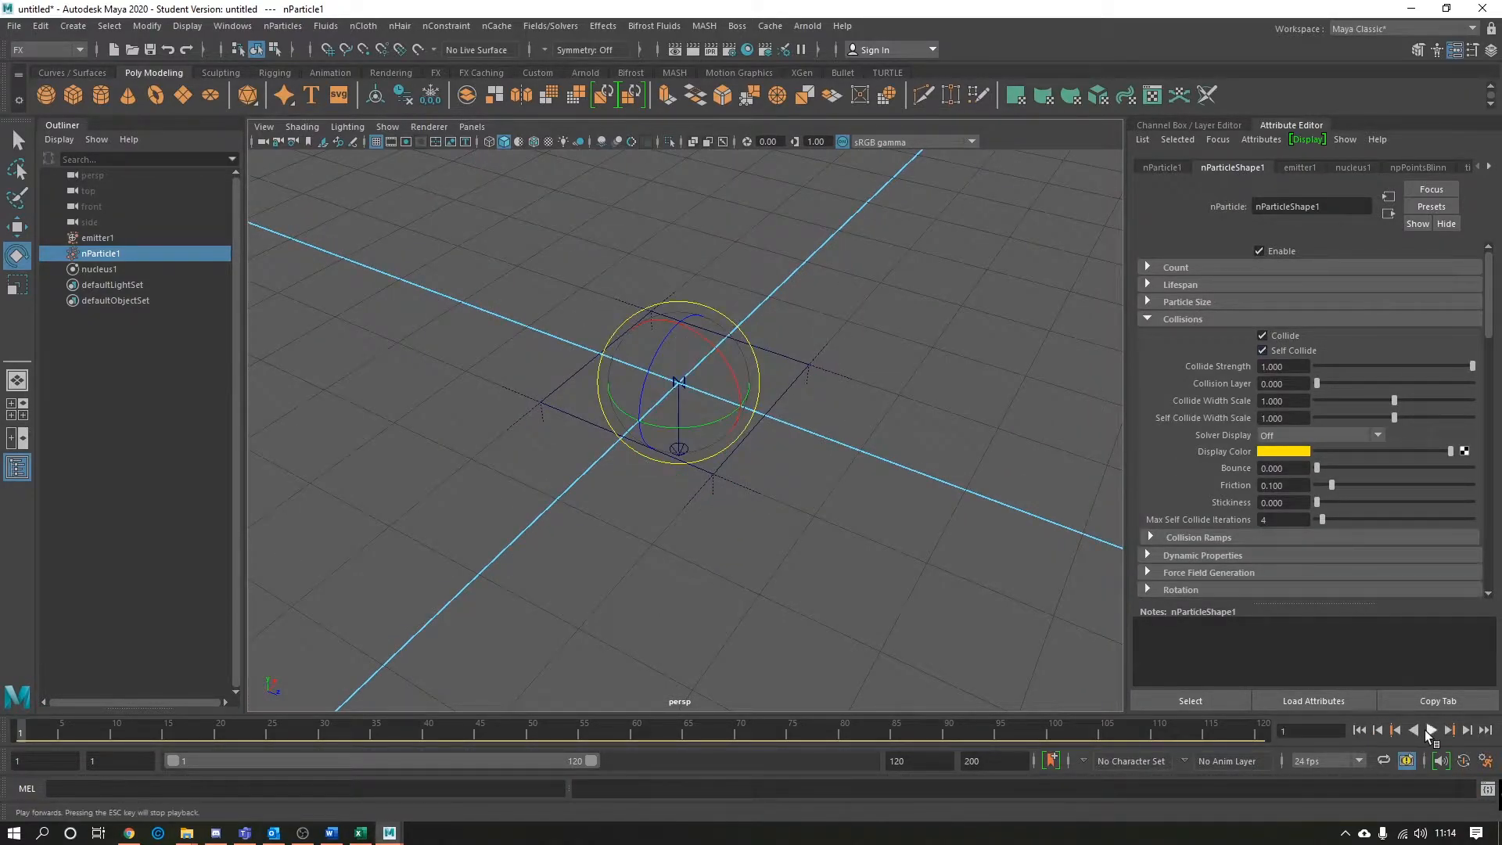
{"action": "left_click", "coordinate": [1430, 730]}
{"action": "left_click_drag", "start_coordinate": [851, 443], "coordinate": [785, 546], "text": "alt"}
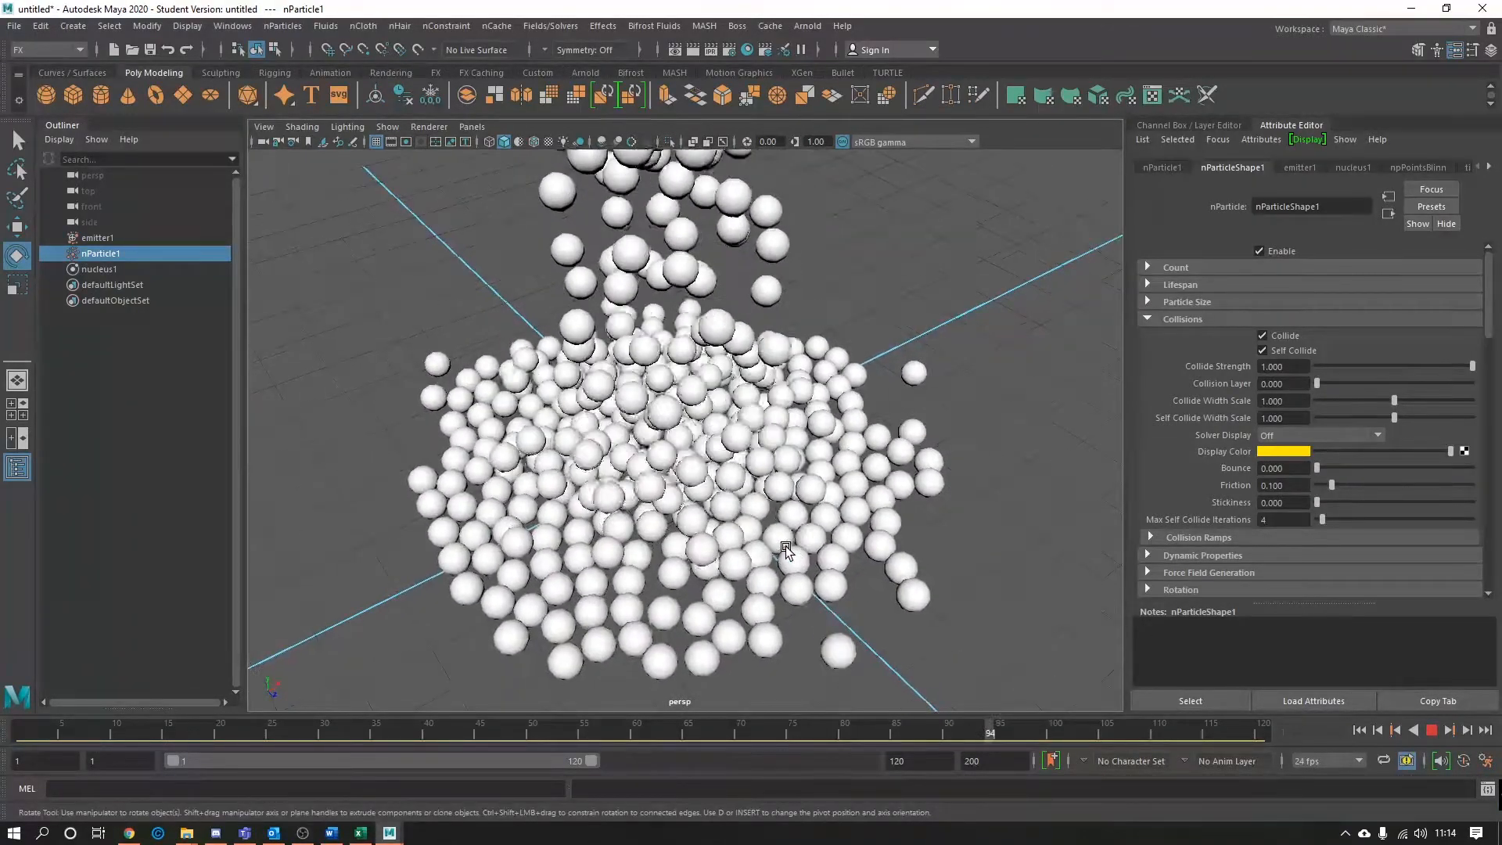
{"action": "left_click", "coordinate": [1432, 730]}
{"action": "left_click", "coordinate": [1363, 731]}
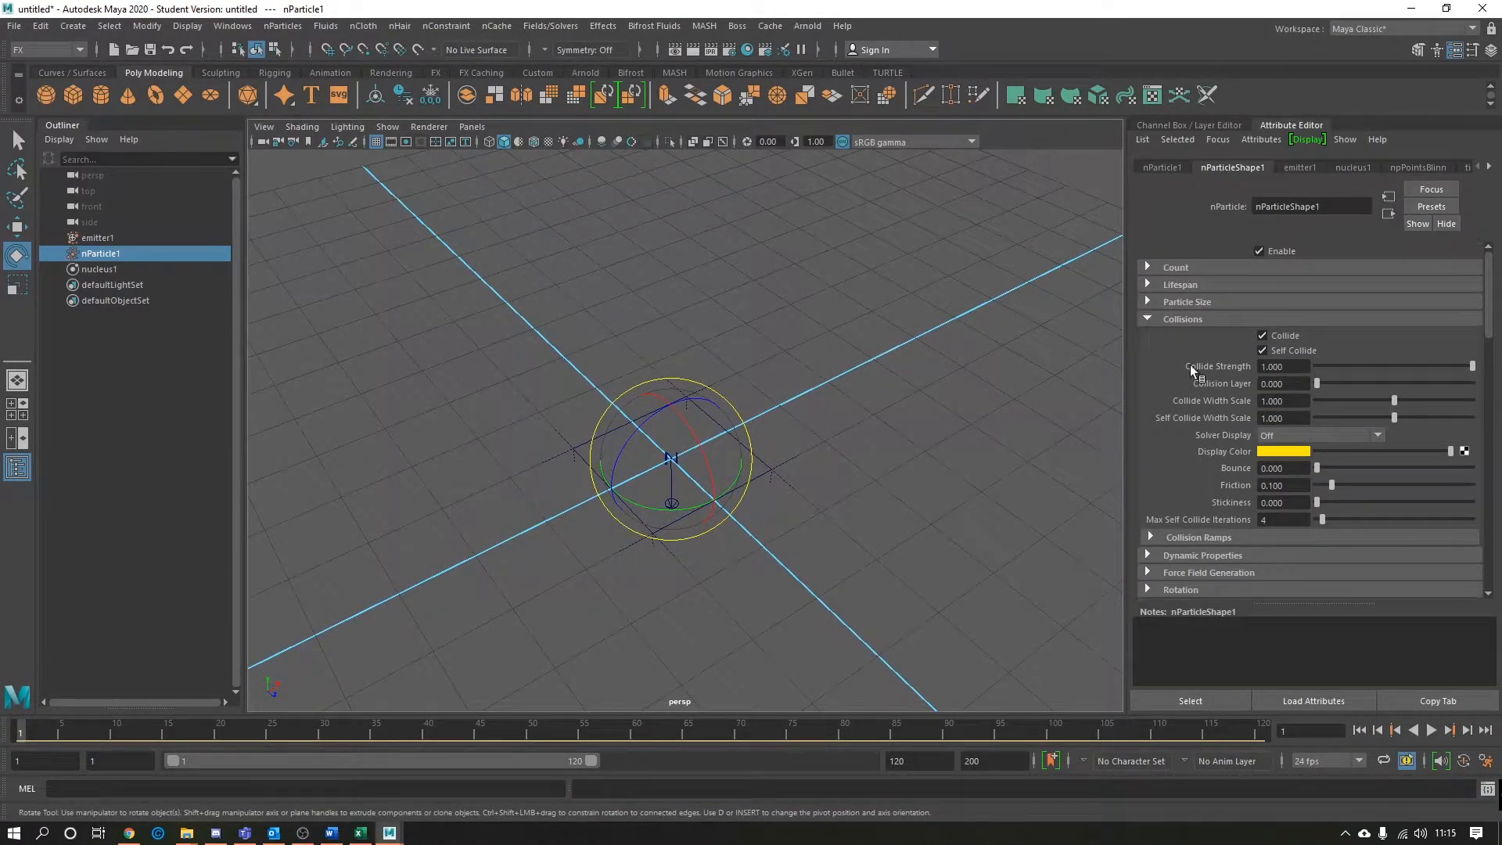
Collapse the Collisions, Shading and Per Particle (Array) attribute groups of nParticleShape1 and expand its Count group
{"action": "left_click", "coordinate": [1173, 320]}
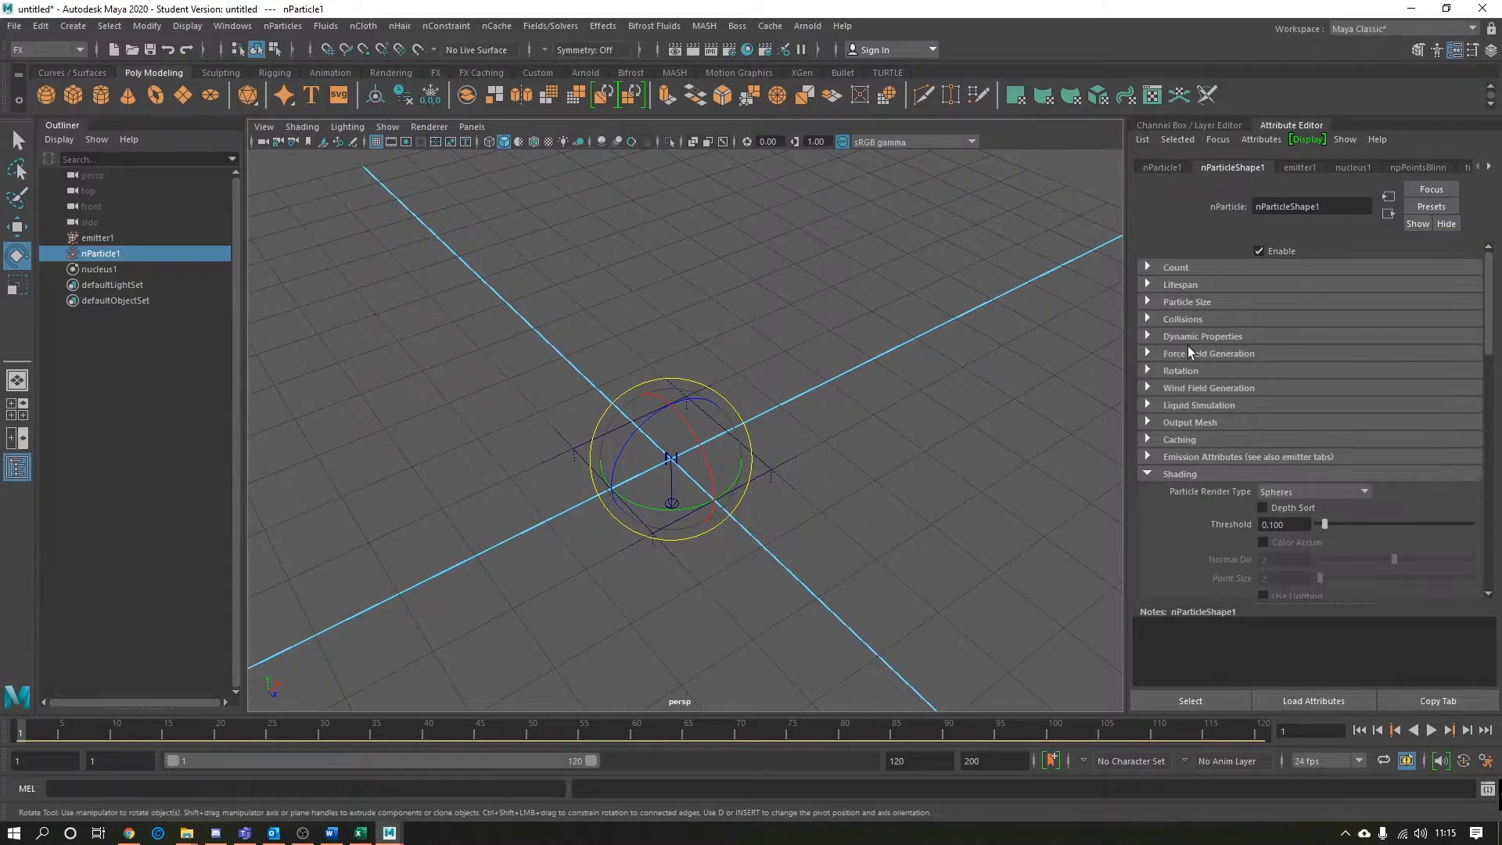
{"action": "left_click", "coordinate": [1180, 474]}
{"action": "left_click", "coordinate": [1169, 491]}
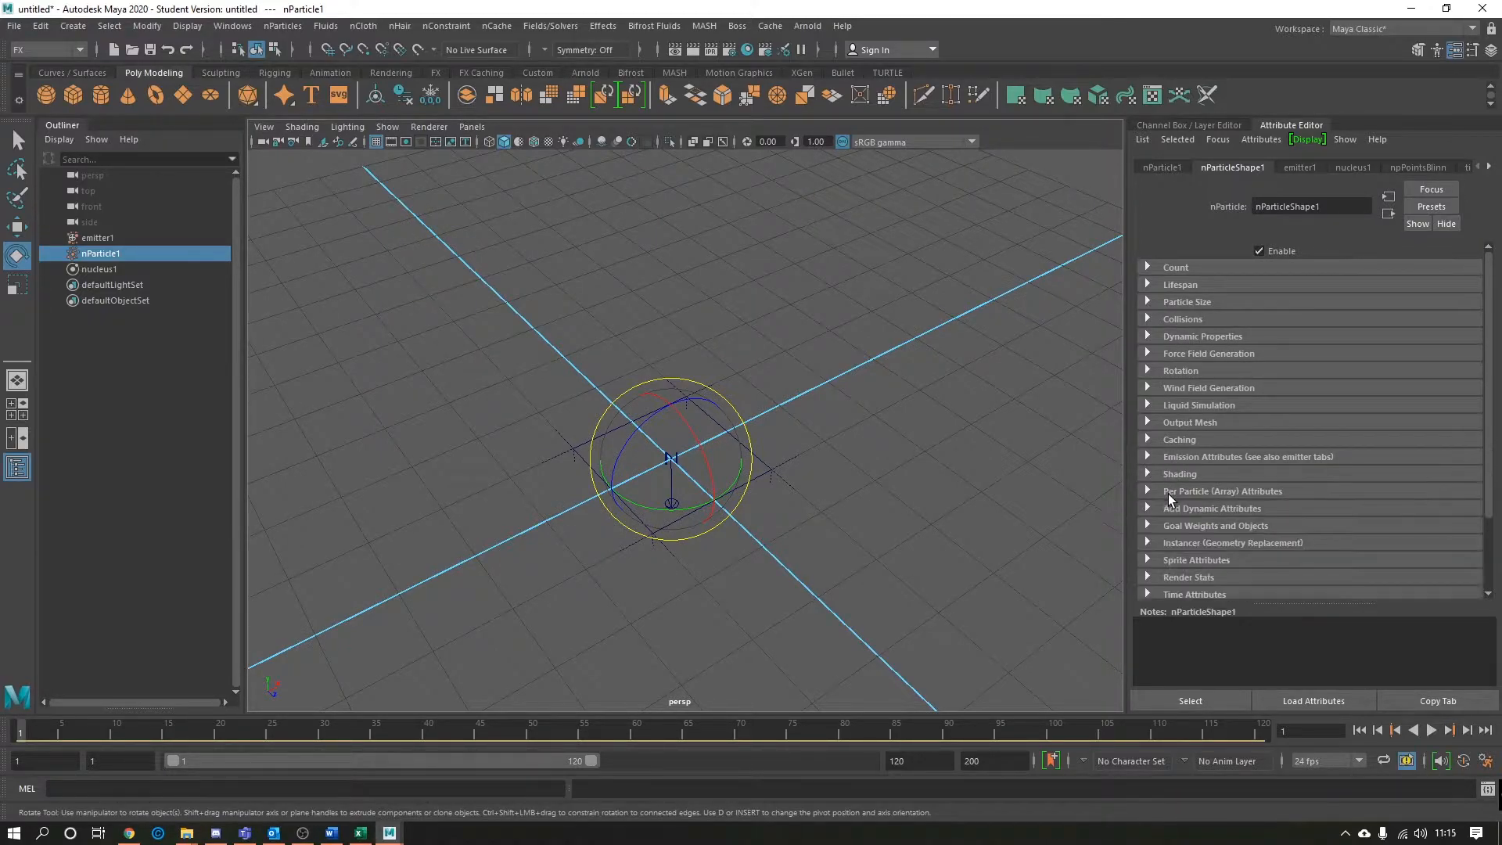
{"action": "left_click", "coordinate": [1176, 268]}
{"action": "left_click", "coordinate": [1176, 268]}
{"action": "left_click", "coordinate": [1208, 267]}
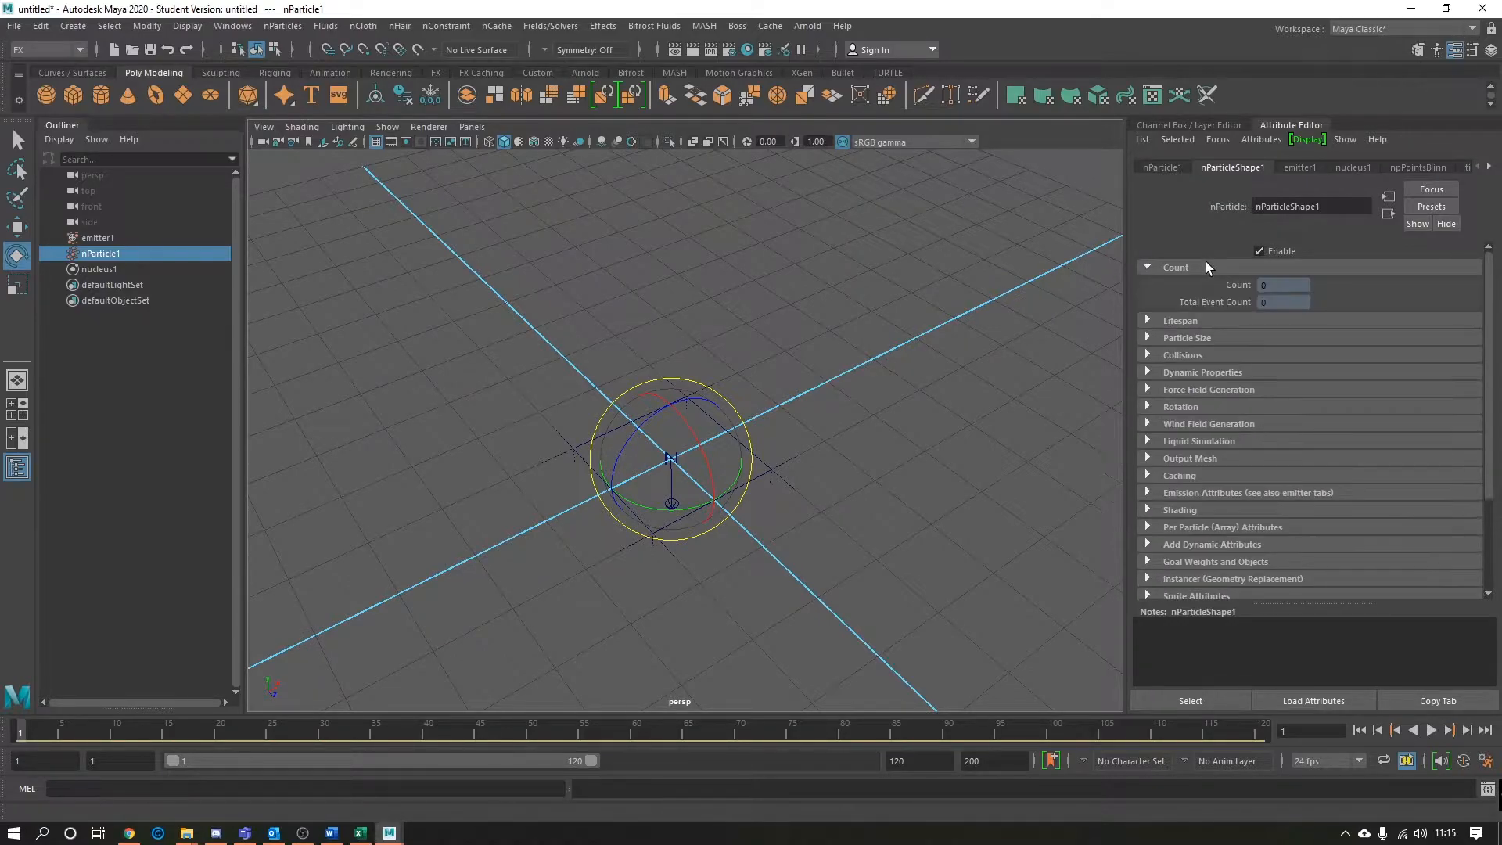
Look through the channel list of nParticle1, and return to the nParticleShape1 attributes to expand the Lifespan group
{"action": "left_click", "coordinate": [1489, 52]}
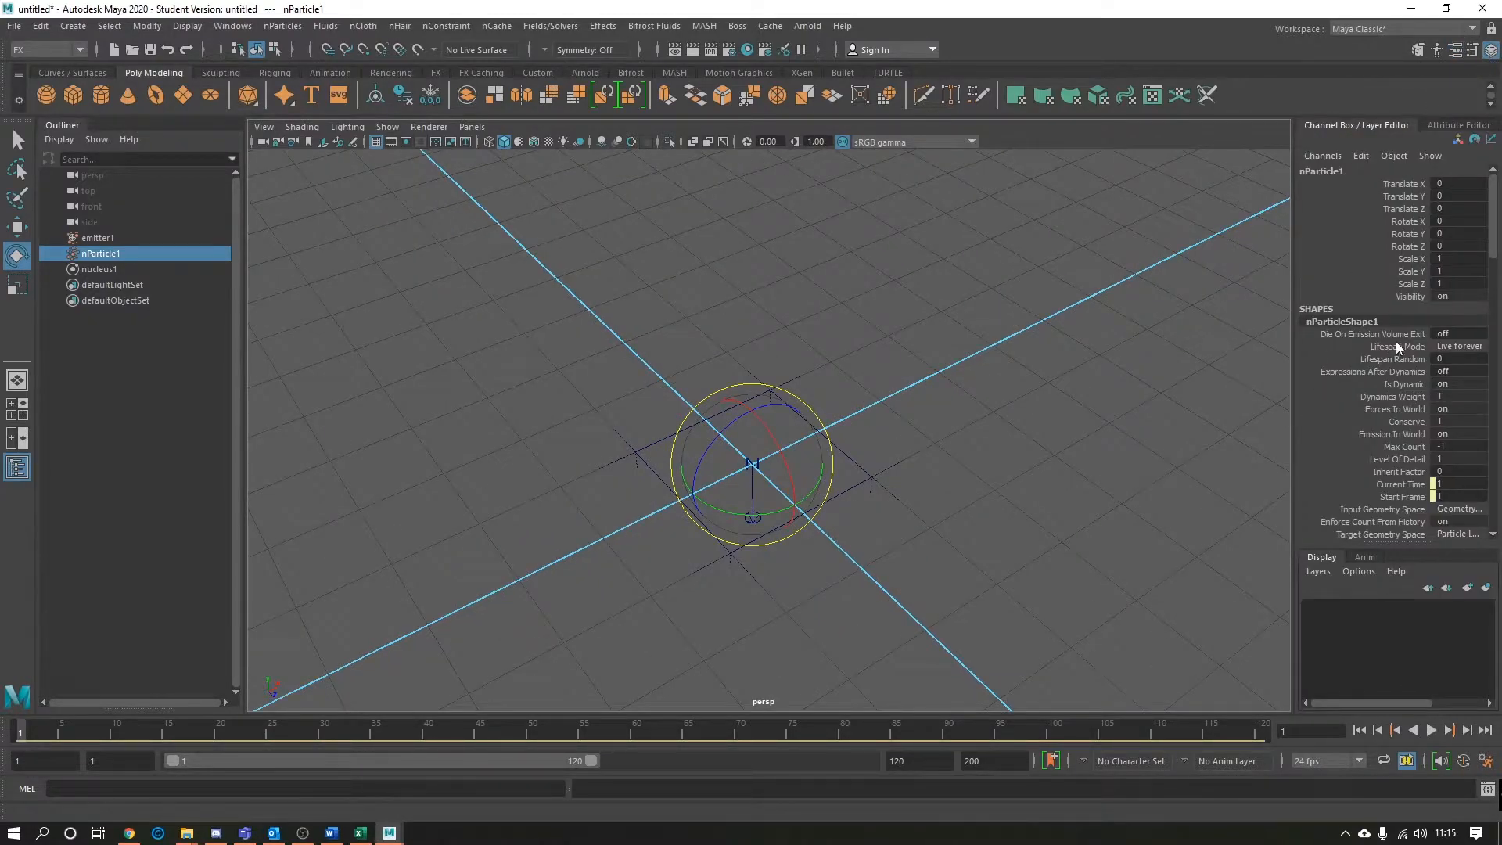
{"action": "scroll", "coordinate": [1396, 341], "scroll_direction": "down", "scroll_amount": 10}
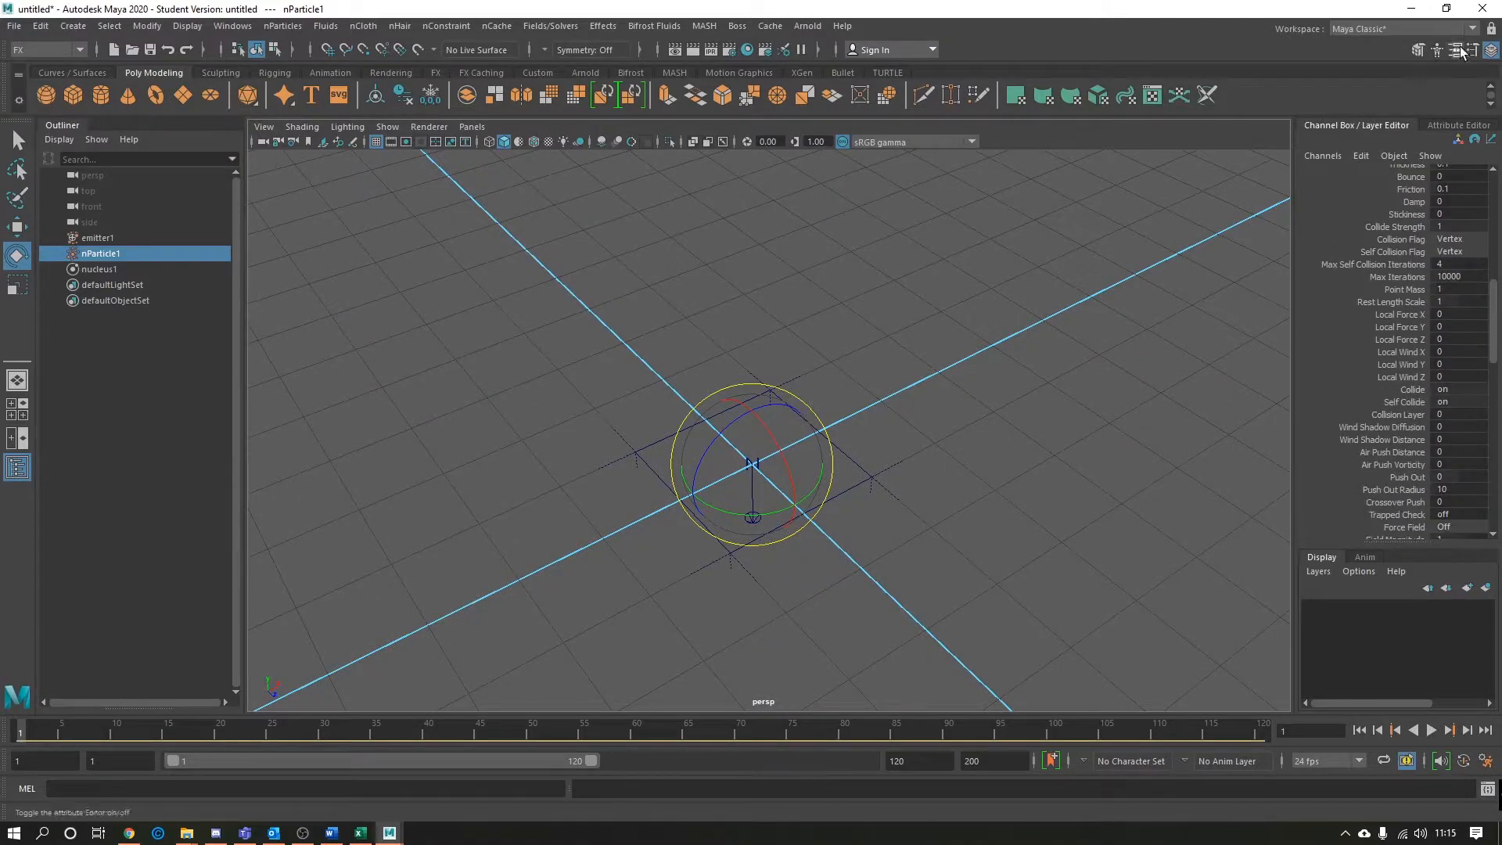
{"action": "left_click", "coordinate": [1458, 50]}
{"action": "left_click", "coordinate": [1198, 321]}
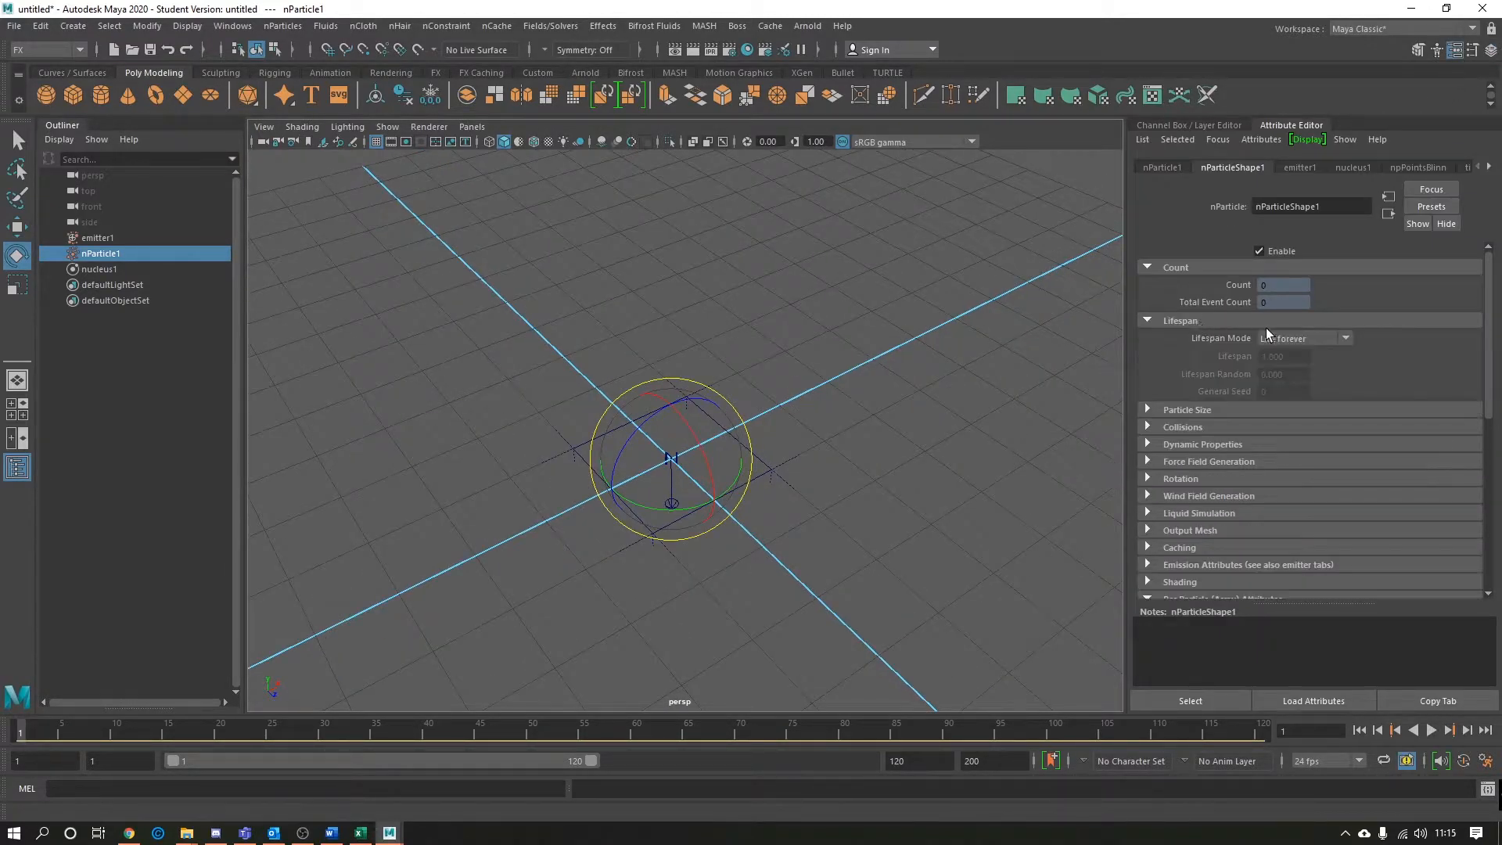
Play the simulation briefly and extend the playback range to frames 1 to 199
{"action": "left_click", "coordinate": [1431, 729]}
{"action": "left_click", "coordinate": [1430, 731]}
{"action": "left_click_drag", "start_coordinate": [596, 758], "coordinate": [1017, 763]}
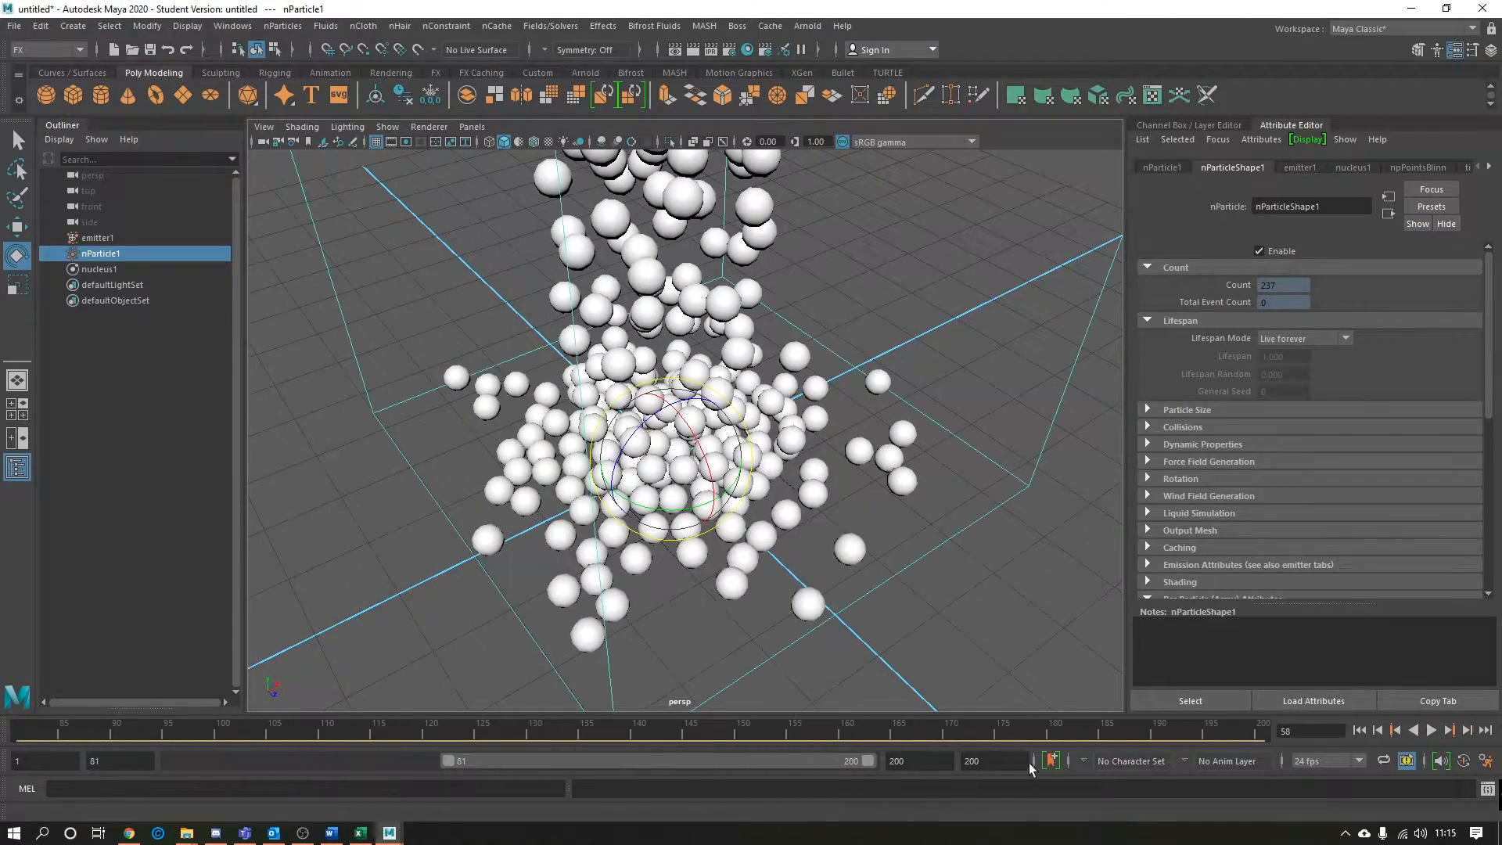
{"action": "left_click_drag", "start_coordinate": [451, 763], "coordinate": [89, 768]}
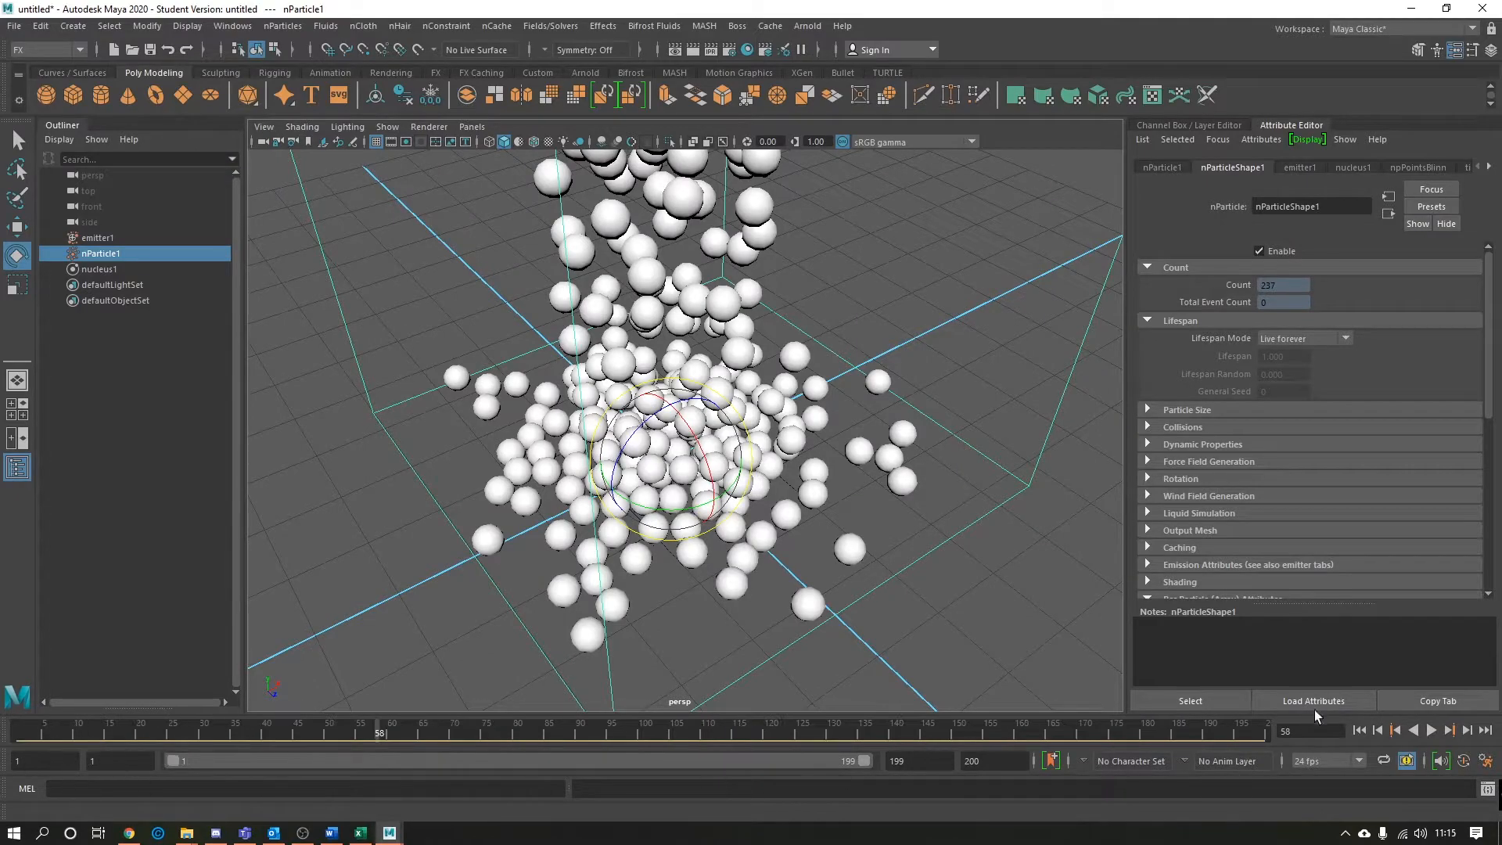
Replay the simulation over the longer frame range and rewind it to the first frame
{"action": "left_click", "coordinate": [1368, 732]}
{"action": "left_click", "coordinate": [1429, 731]}
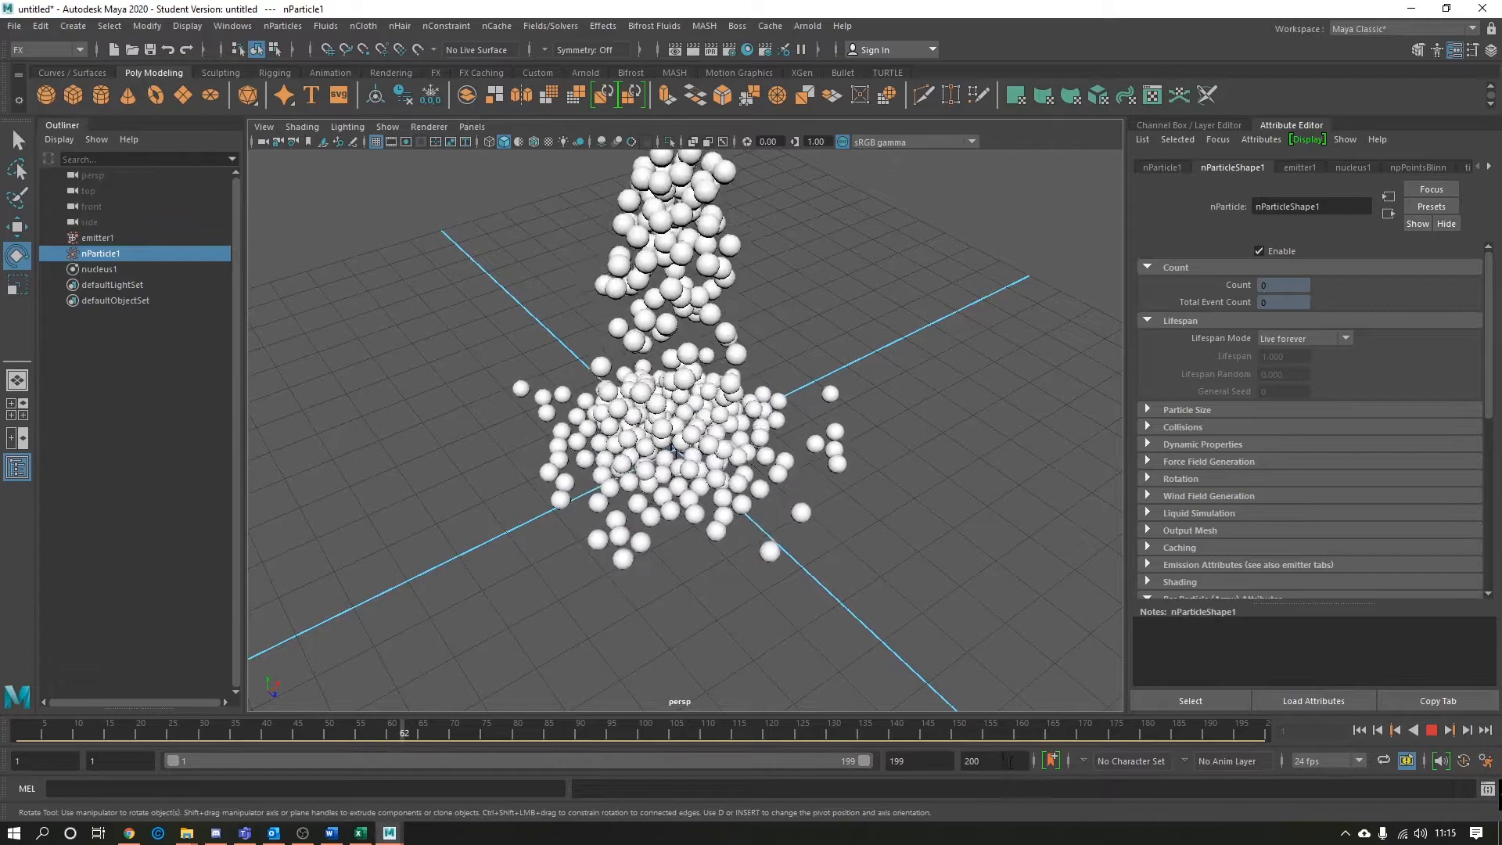
{"action": "left_click", "coordinate": [1436, 732]}
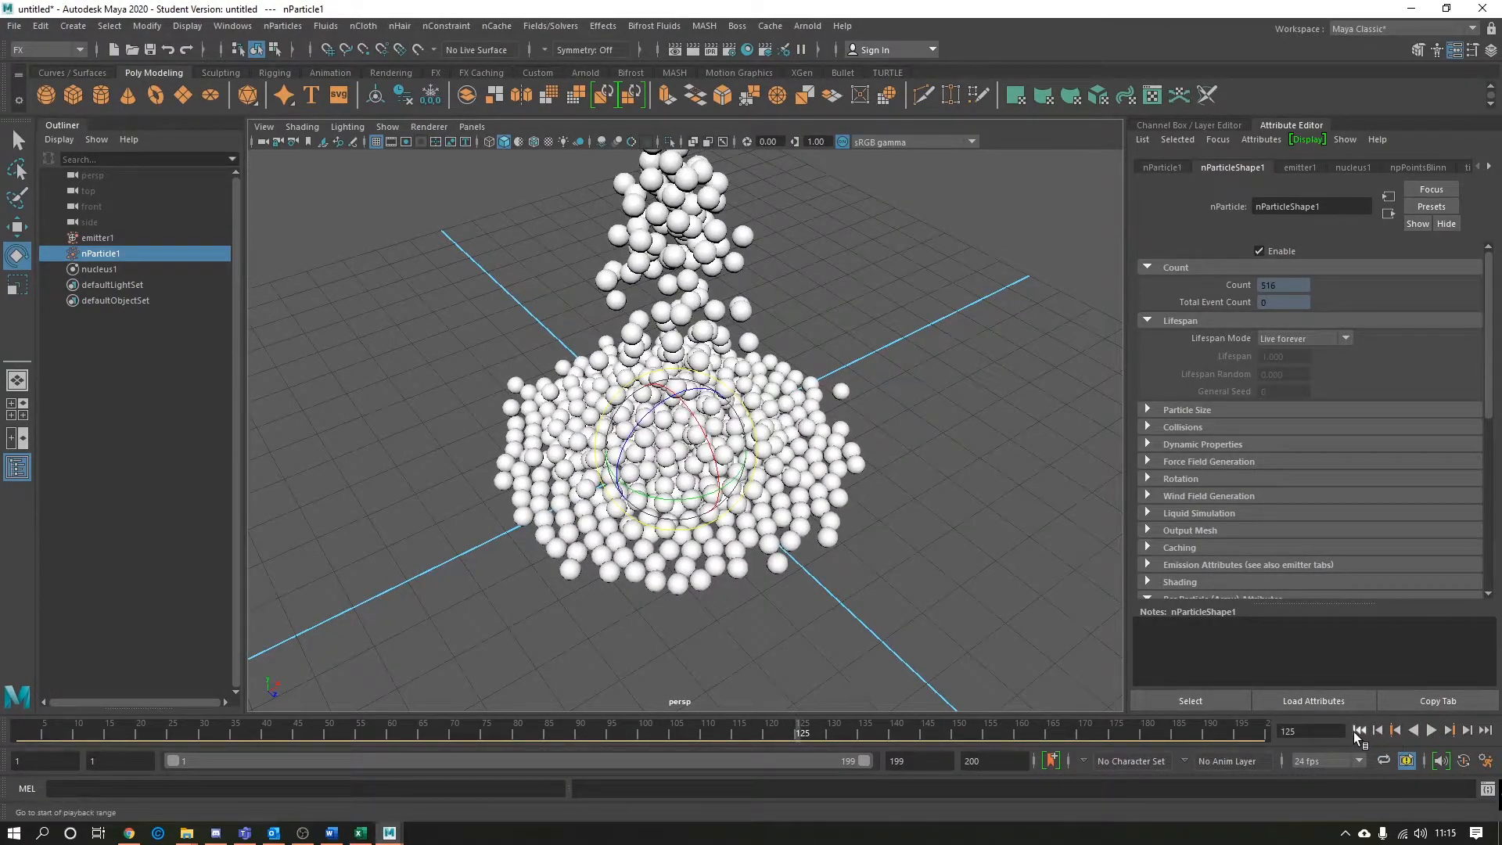
{"action": "left_click", "coordinate": [1428, 731]}
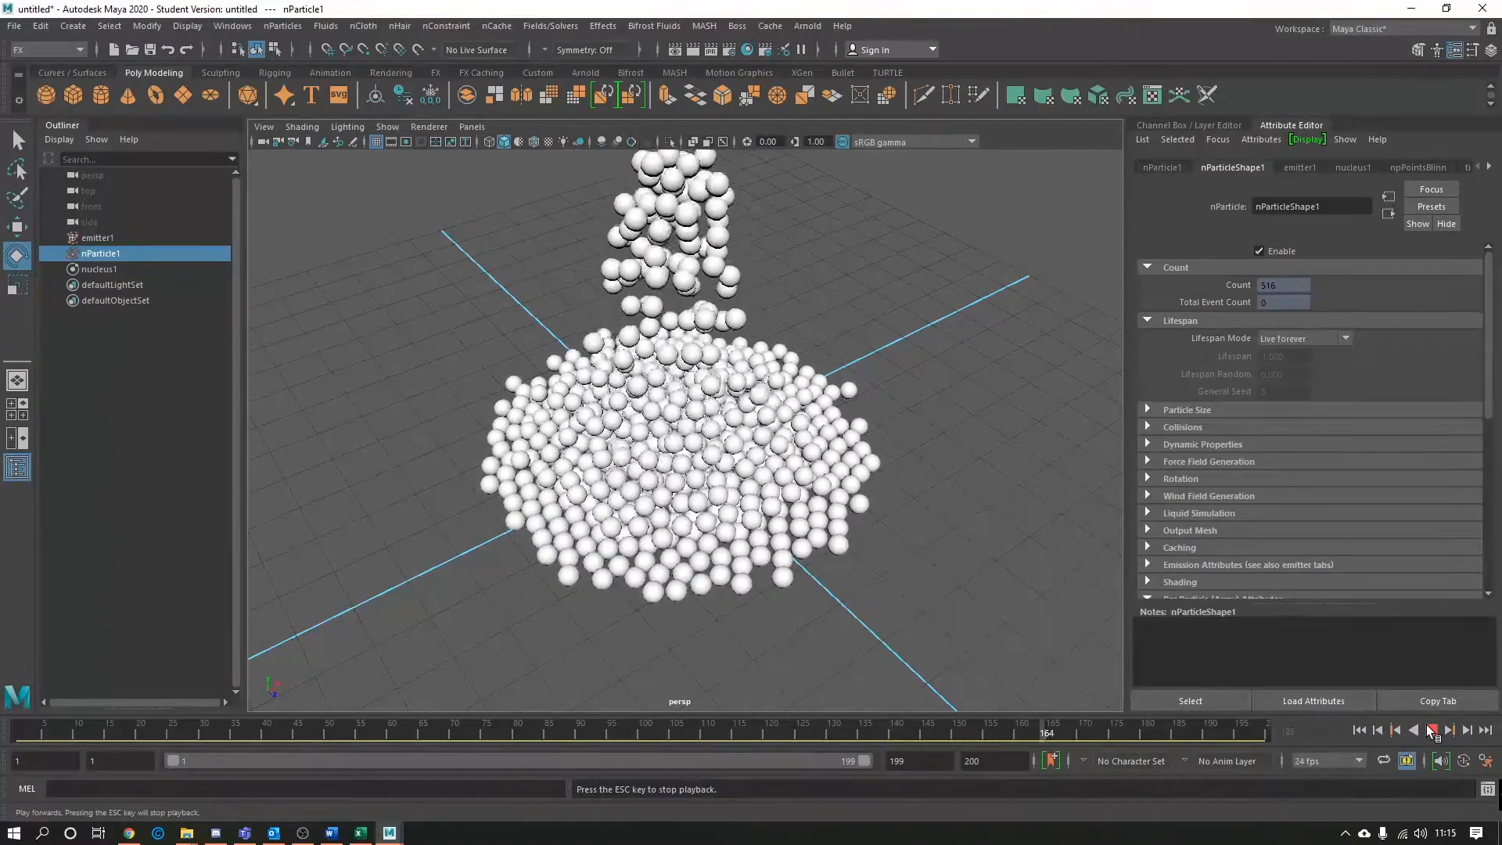
{"action": "left_click", "coordinate": [1432, 731]}
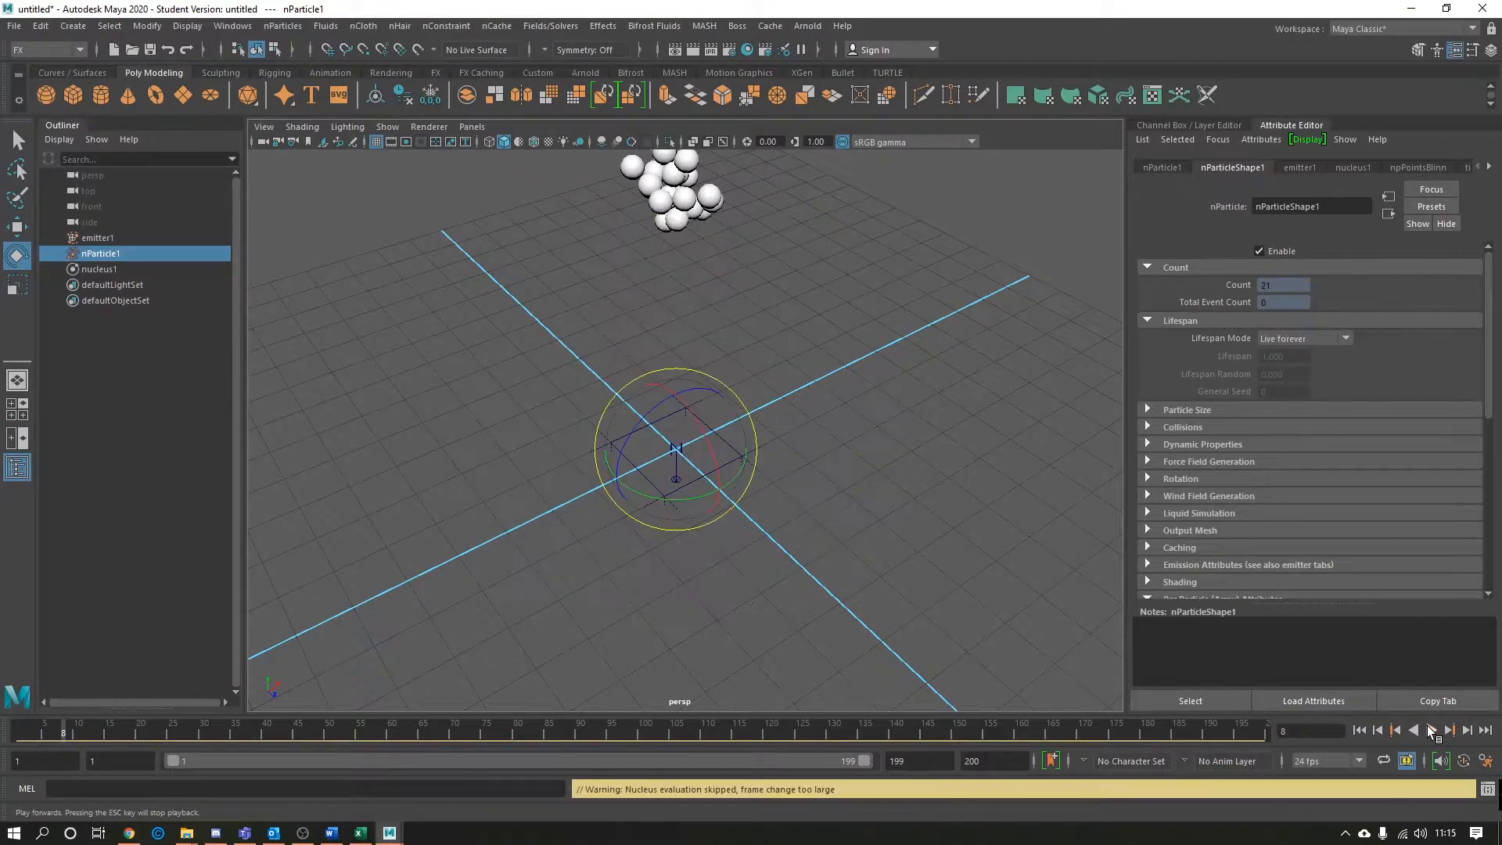
{"action": "left_click", "coordinate": [1358, 731]}
Set the Lifespan Mode of nParticleShape1 to Constant and play the simulation to observe the particles
{"action": "left_click", "coordinate": [1299, 337]}
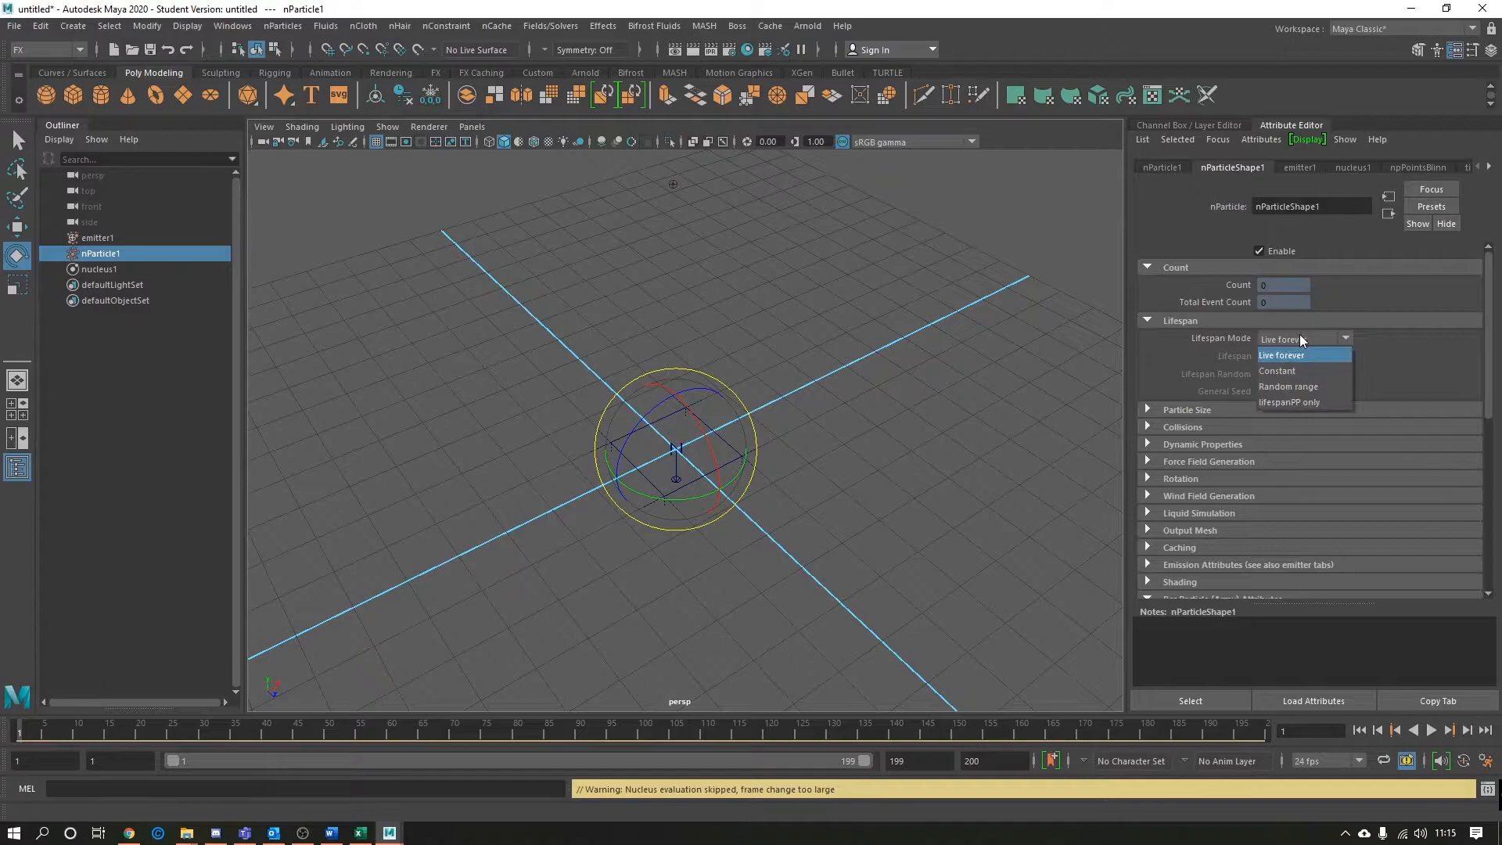
{"action": "left_click", "coordinate": [1299, 364]}
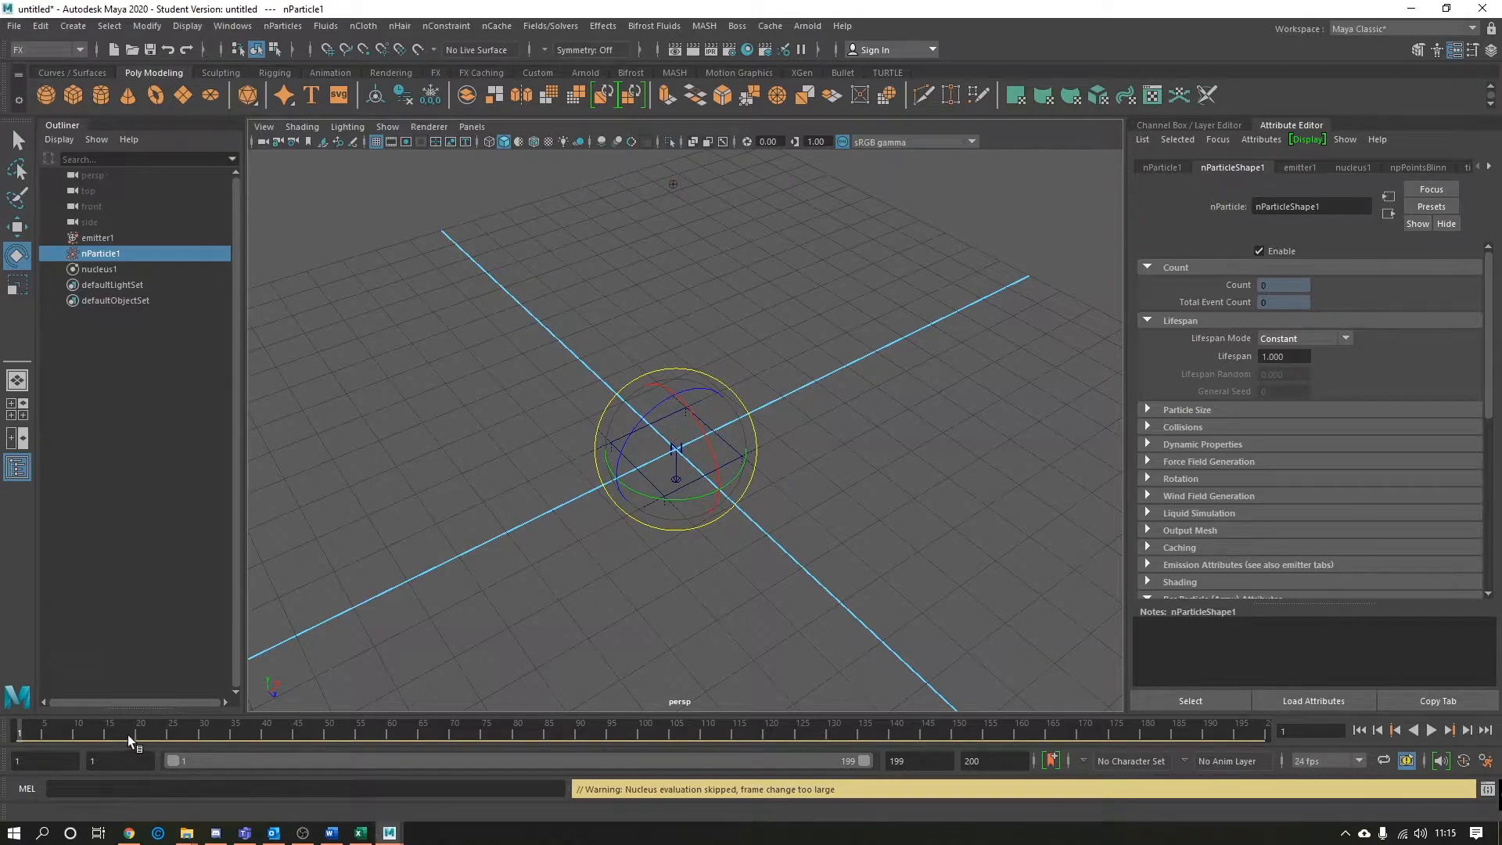
{"action": "left_click", "coordinate": [166, 731]}
{"action": "left_click", "coordinate": [1429, 732]}
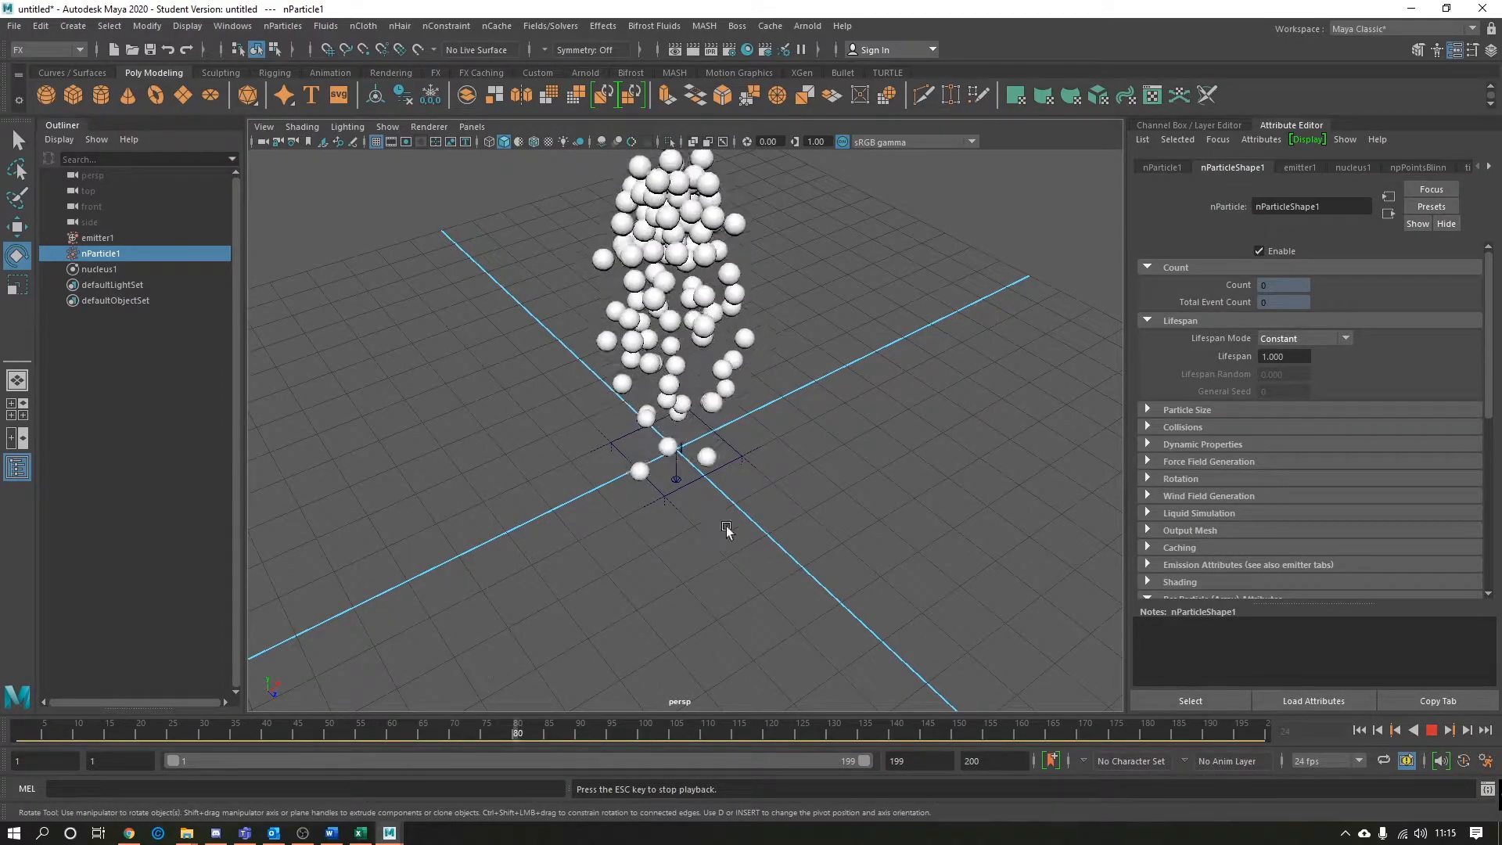
{"action": "left_click", "coordinate": [1433, 733]}
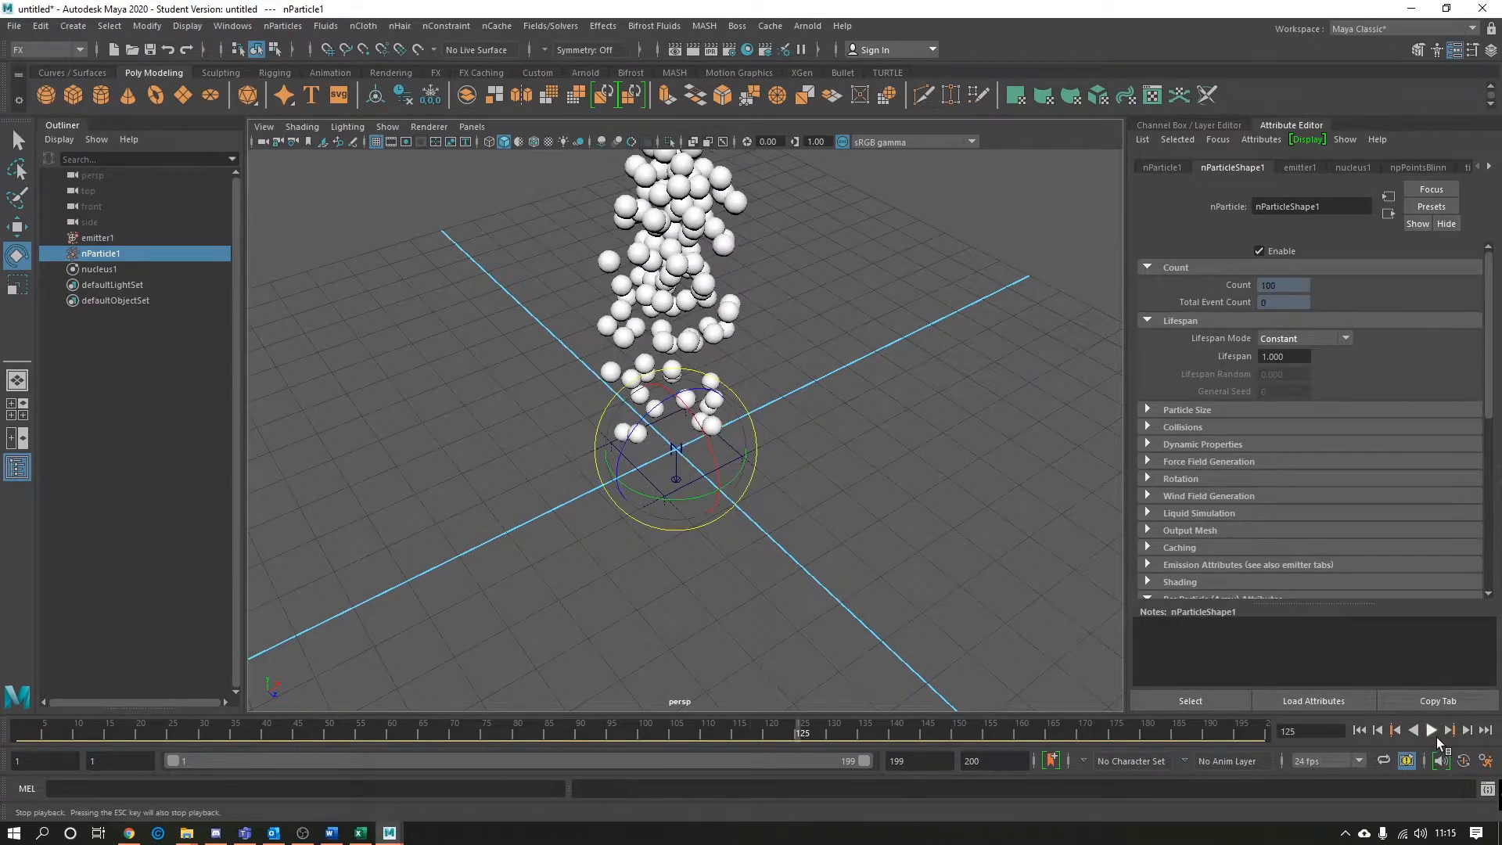
Set the Lifespan Mode to Random range with a Lifespan of 4 and a Lifespan Random of 1
{"action": "left_click", "coordinate": [1320, 338]}
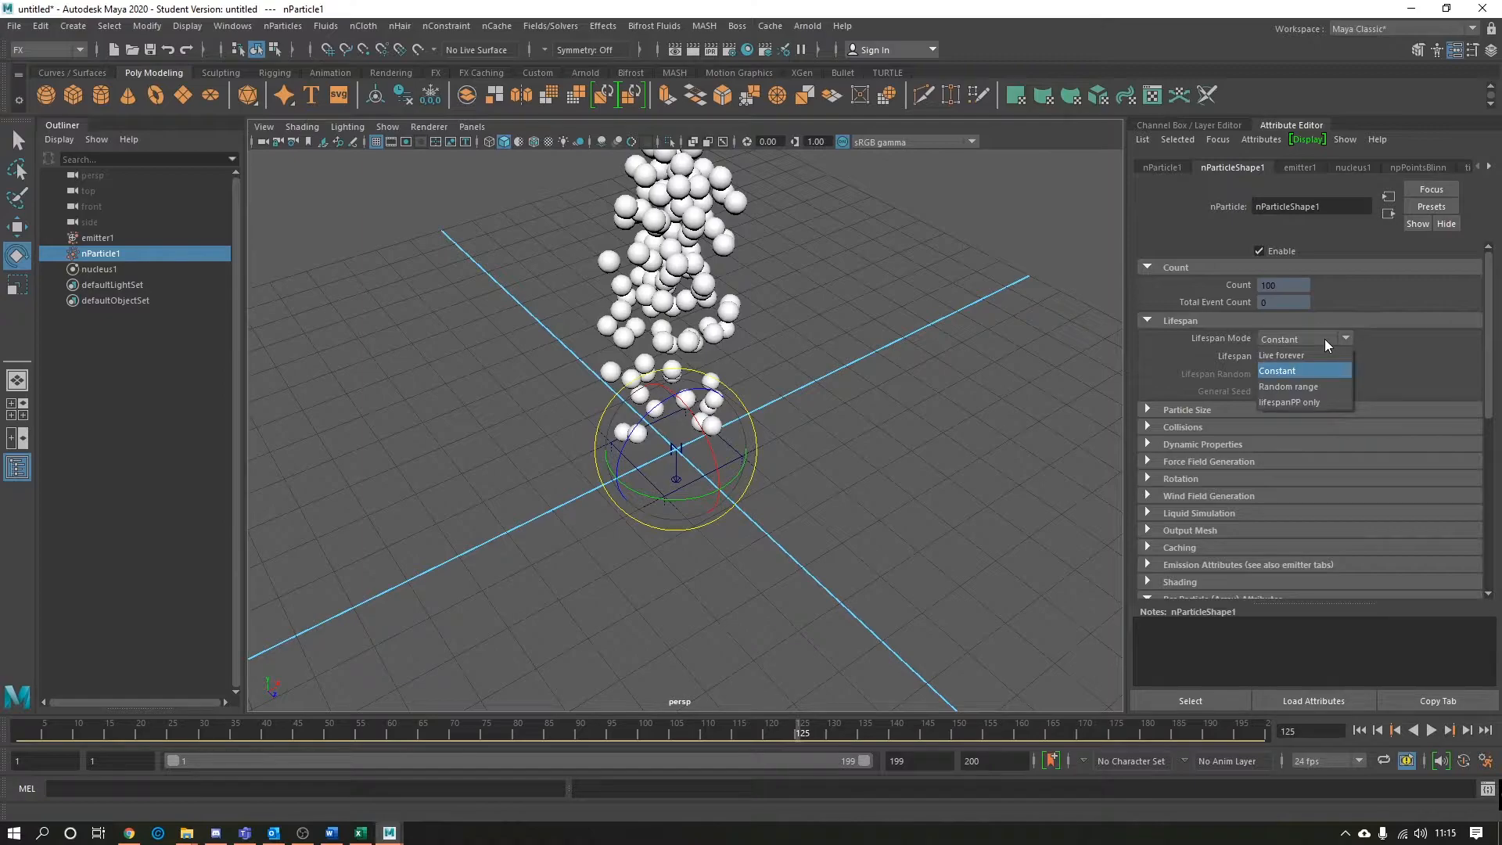
{"action": "left_click", "coordinate": [1314, 387]}
{"action": "left_click_drag", "start_coordinate": [1301, 356], "coordinate": [1250, 362]}
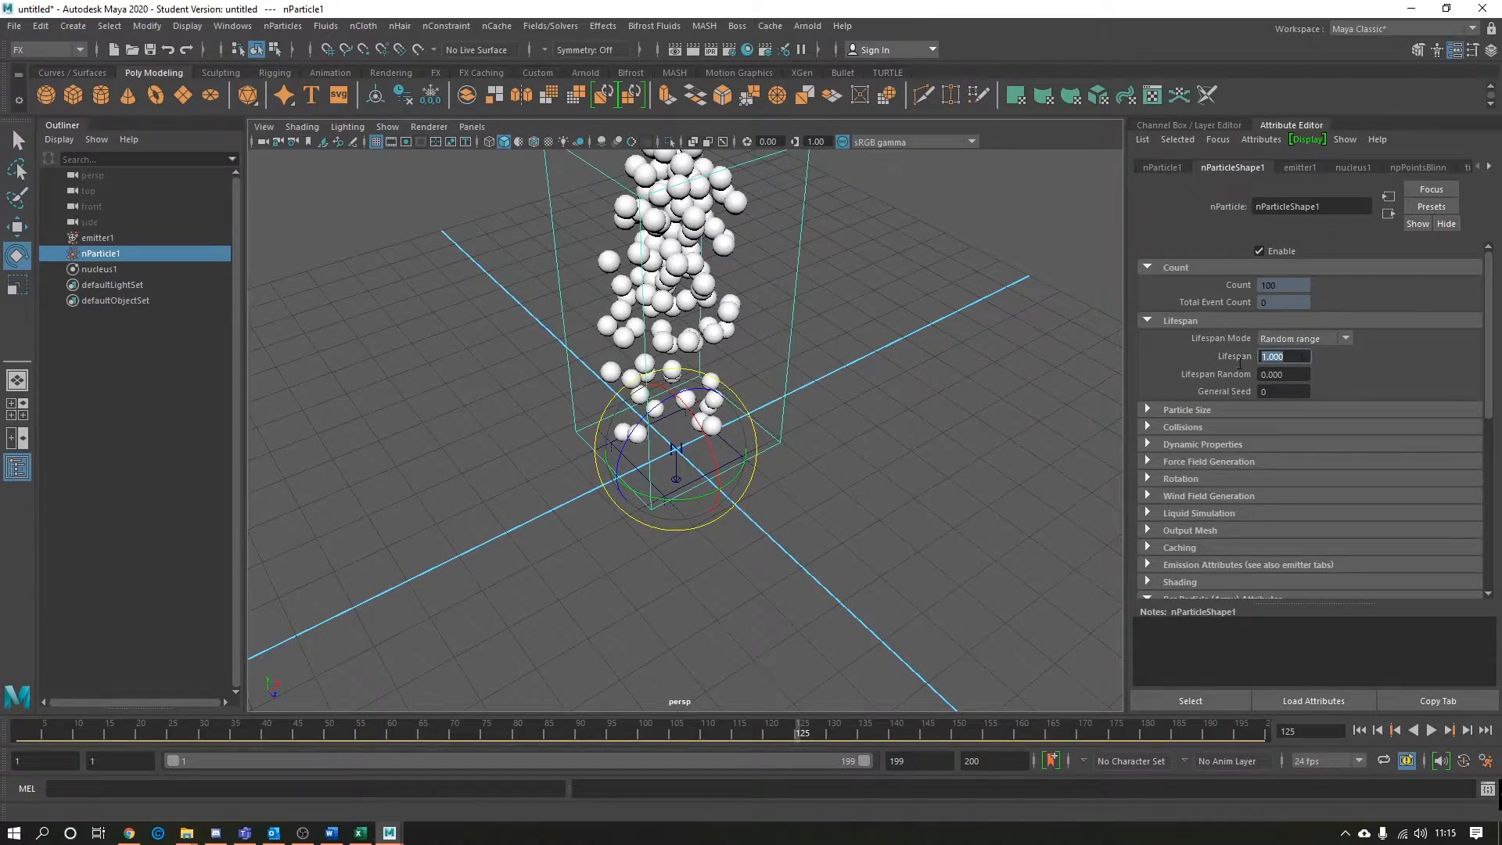
{"action": "type", "text": "4"}
{"action": "key", "text": "Tab"}
{"action": "type", "text": "1"}
{"action": "key", "text": "Return"}
Replay the simulation from the start to observe the particles with the random lifespan
{"action": "left_click", "coordinate": [1356, 731]}
{"action": "left_click", "coordinate": [1427, 732]}
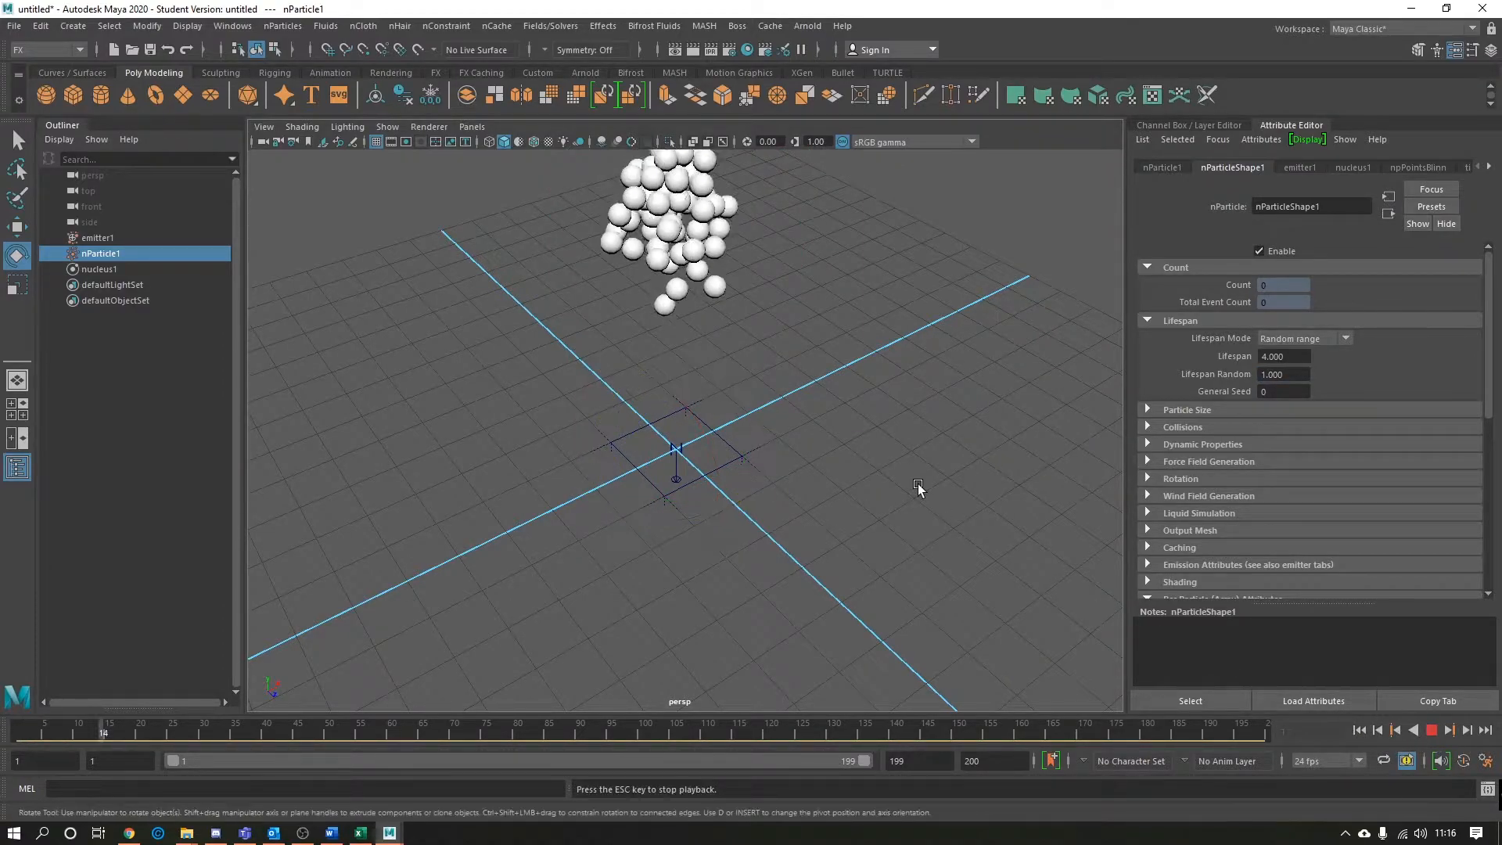
{"action": "scroll", "coordinate": [759, 528], "scroll_direction": "up", "scroll_amount": 5}
{"action": "scroll", "coordinate": [759, 528], "scroll_direction": "down", "scroll_amount": 5}
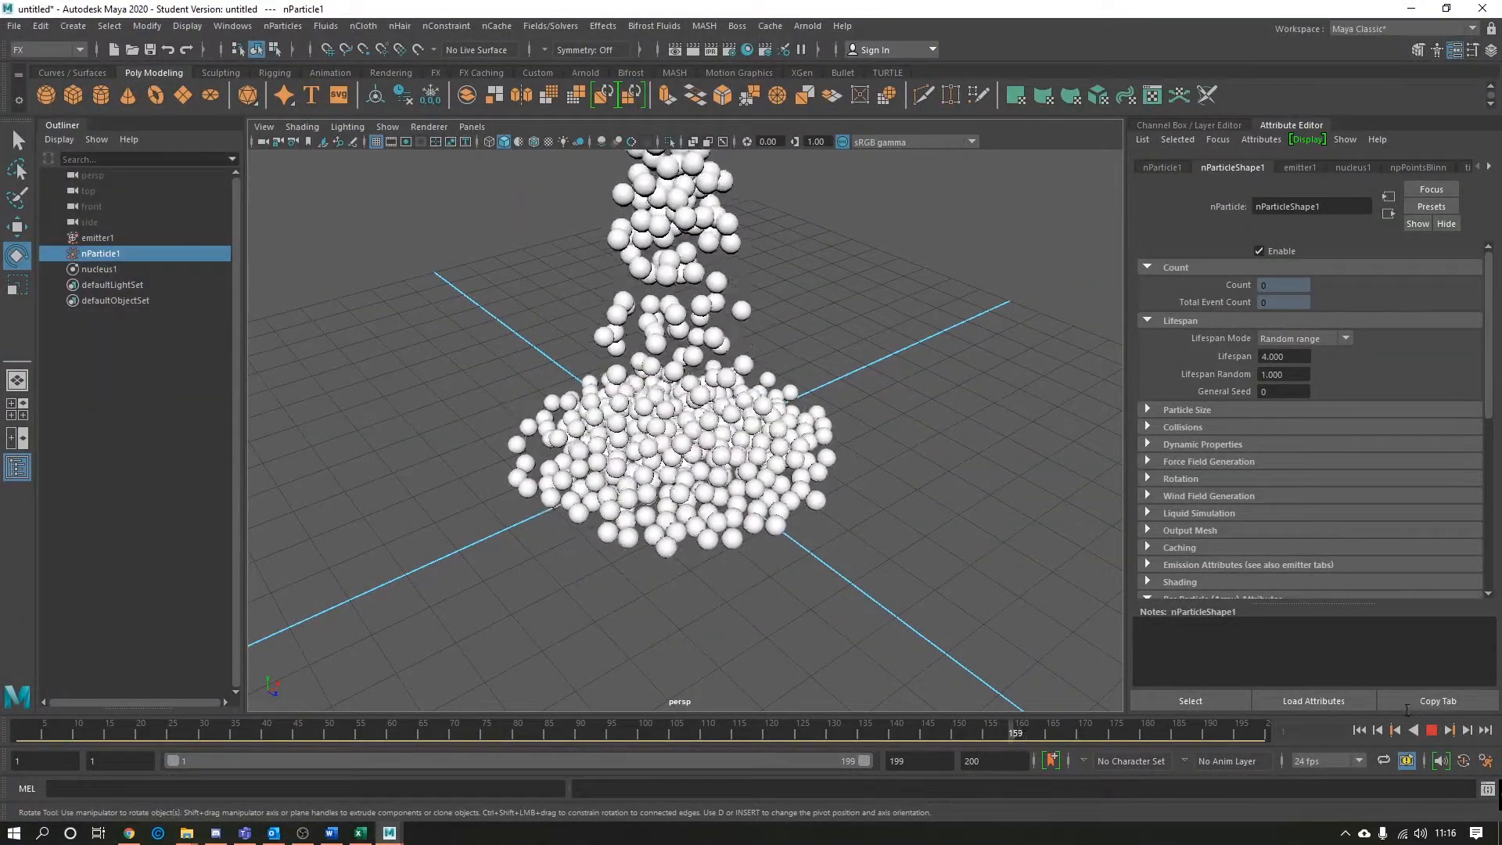
{"action": "left_click", "coordinate": [1432, 729]}
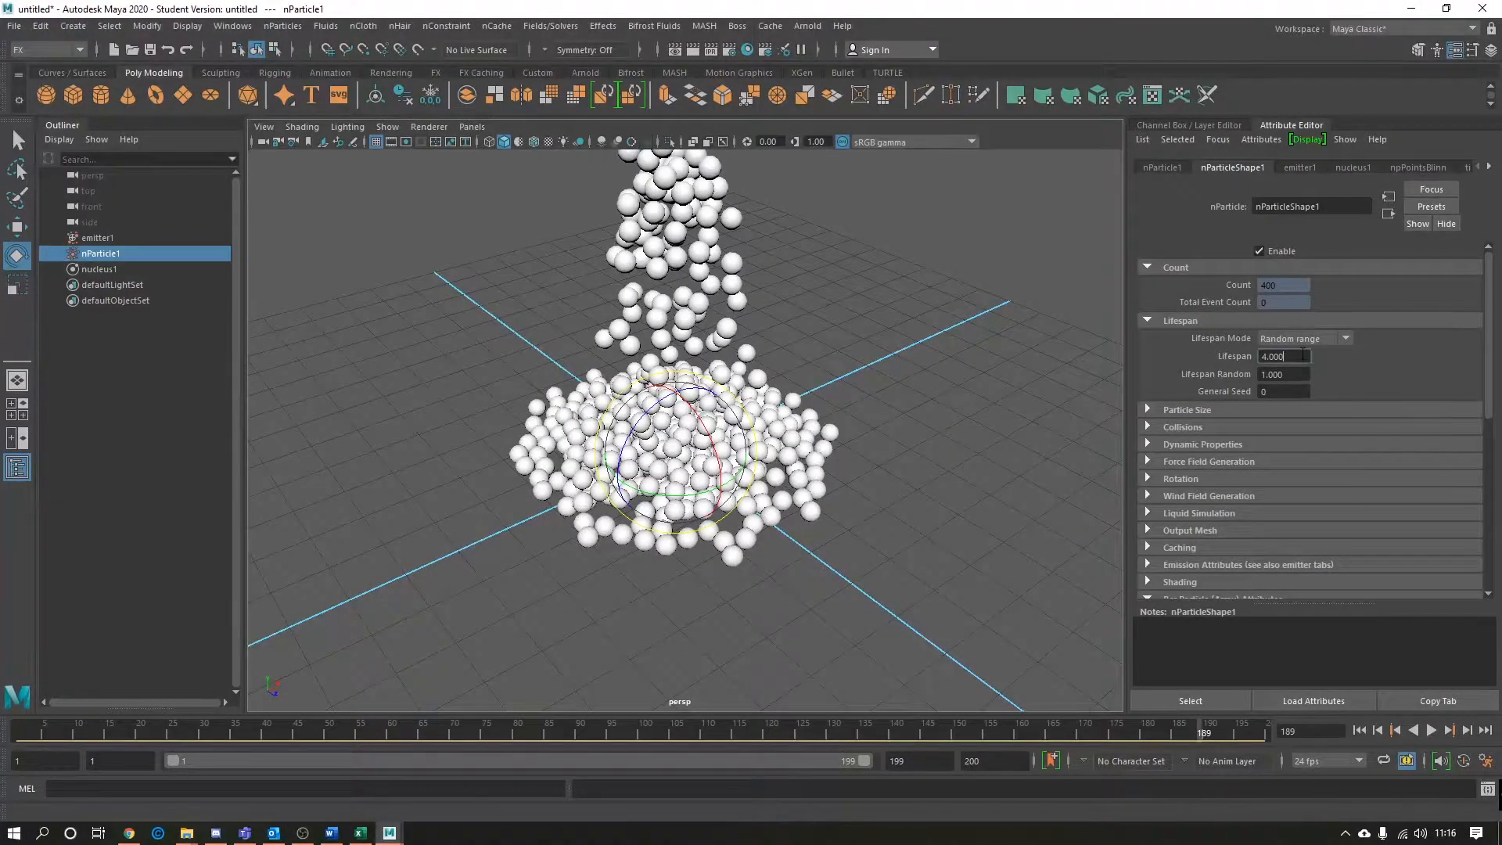
Set the Lifespan Mode to Live forever and check the Particle Size and Collisions attribute groups
{"action": "left_click", "coordinate": [1294, 341]}
{"action": "left_click", "coordinate": [1292, 349]}
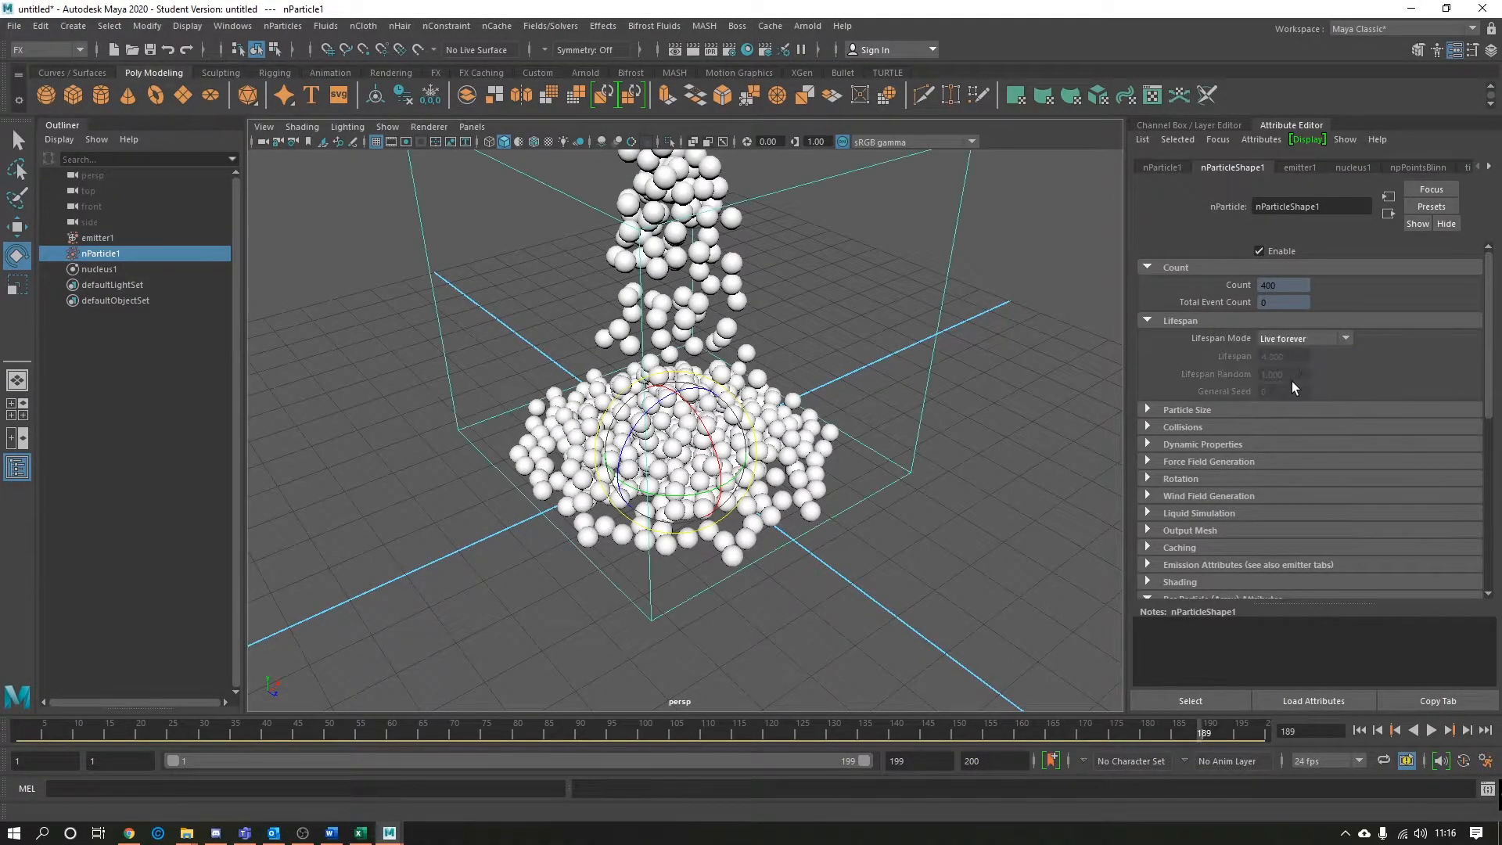
{"action": "left_click", "coordinate": [1236, 411]}
{"action": "left_click", "coordinate": [1237, 411]}
{"action": "left_click", "coordinate": [1238, 424]}
{"action": "left_click", "coordinate": [1238, 425]}
{"action": "scroll", "coordinate": [1238, 425], "scroll_direction": "down", "scroll_amount": 2}
{"action": "scroll", "coordinate": [1238, 425], "scroll_direction": "up", "scroll_amount": 2}
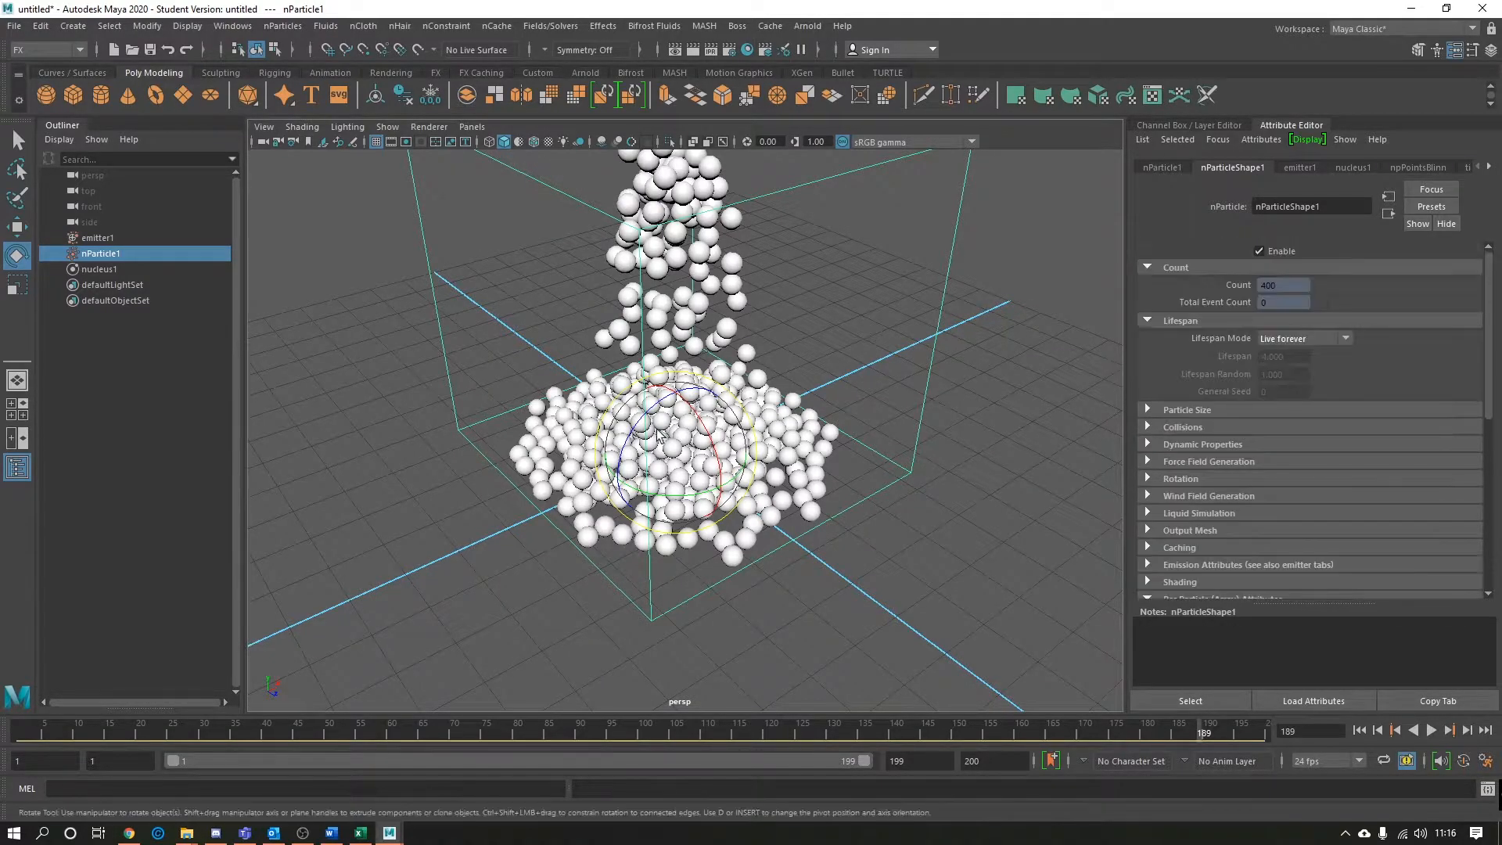
Rewind, select and frame emitter1, play the falling spheres down to the ground, and rewind to the first frame
{"action": "scroll", "coordinate": [732, 427], "scroll_direction": "down", "scroll_amount": 2}
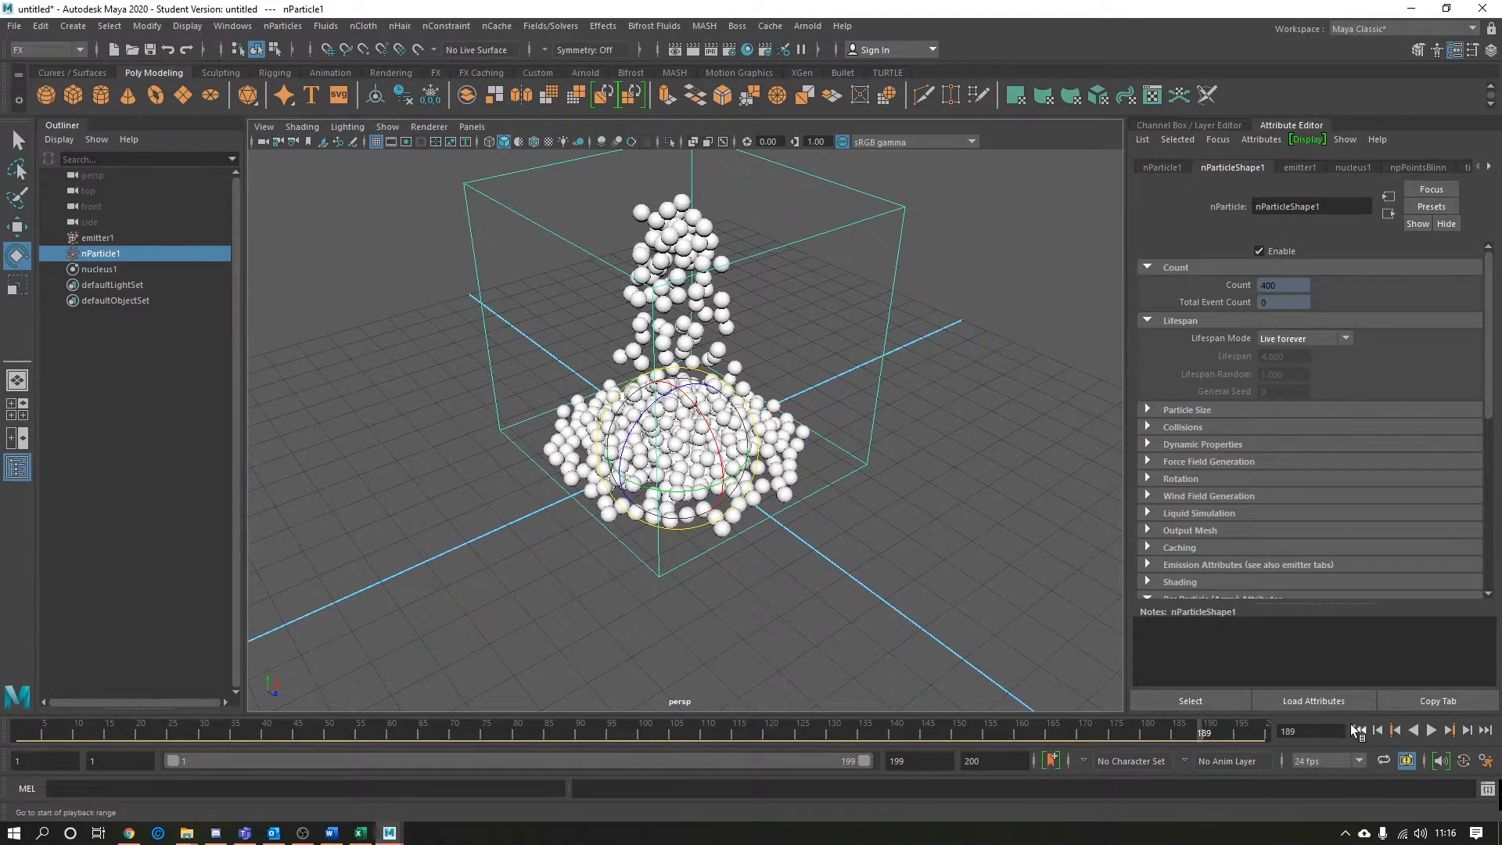
{"action": "left_click", "coordinate": [1352, 727]}
{"action": "left_click_drag", "start_coordinate": [747, 178], "coordinate": [599, 275]}
{"action": "key", "text": "f"}
{"action": "left_click_drag", "start_coordinate": [814, 489], "coordinate": [788, 420], "text": "alt"}
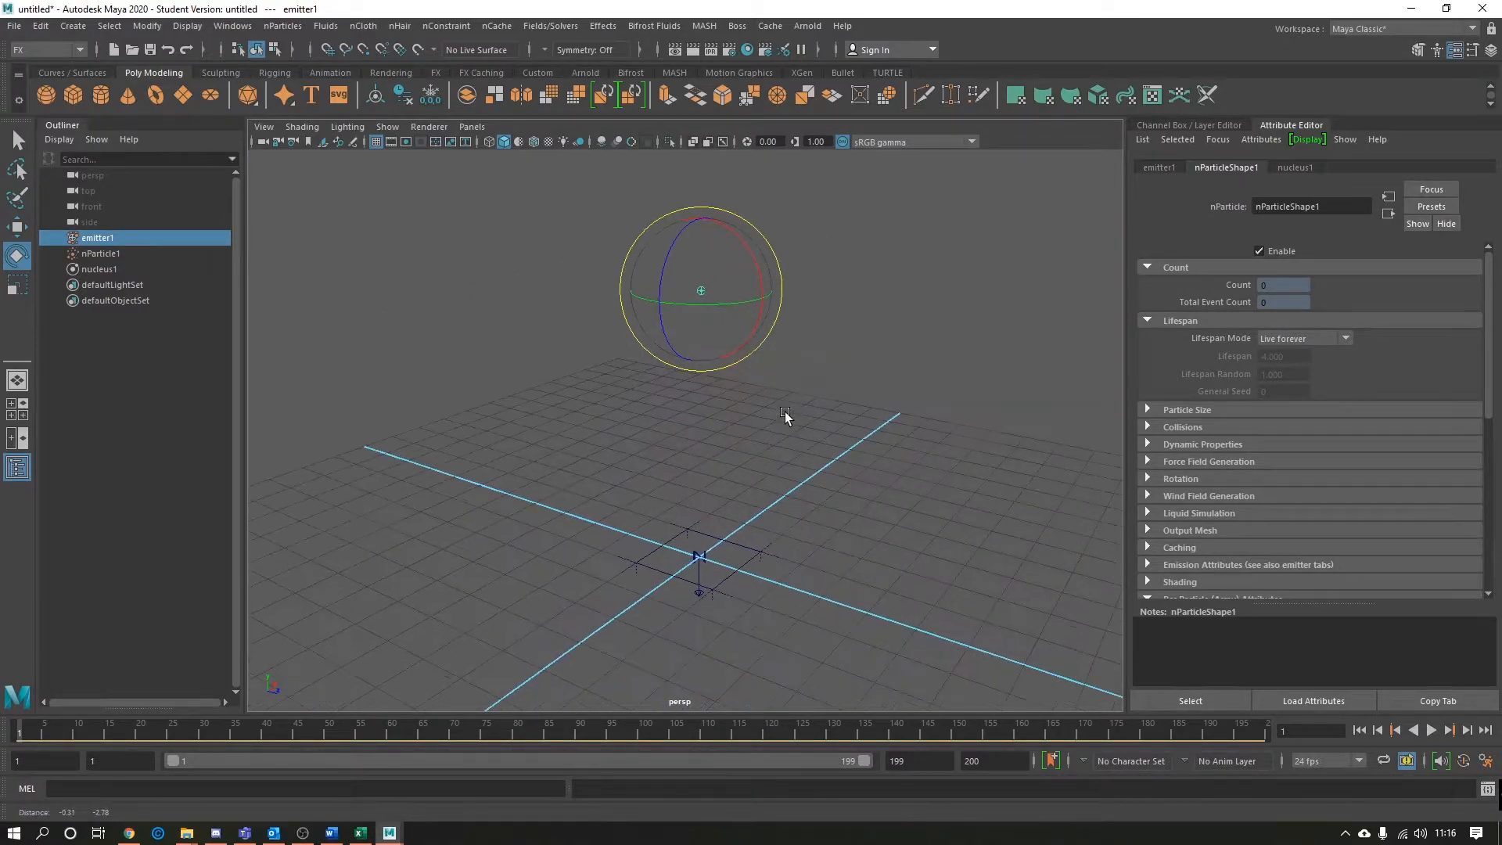
{"action": "left_click", "coordinate": [1431, 730]}
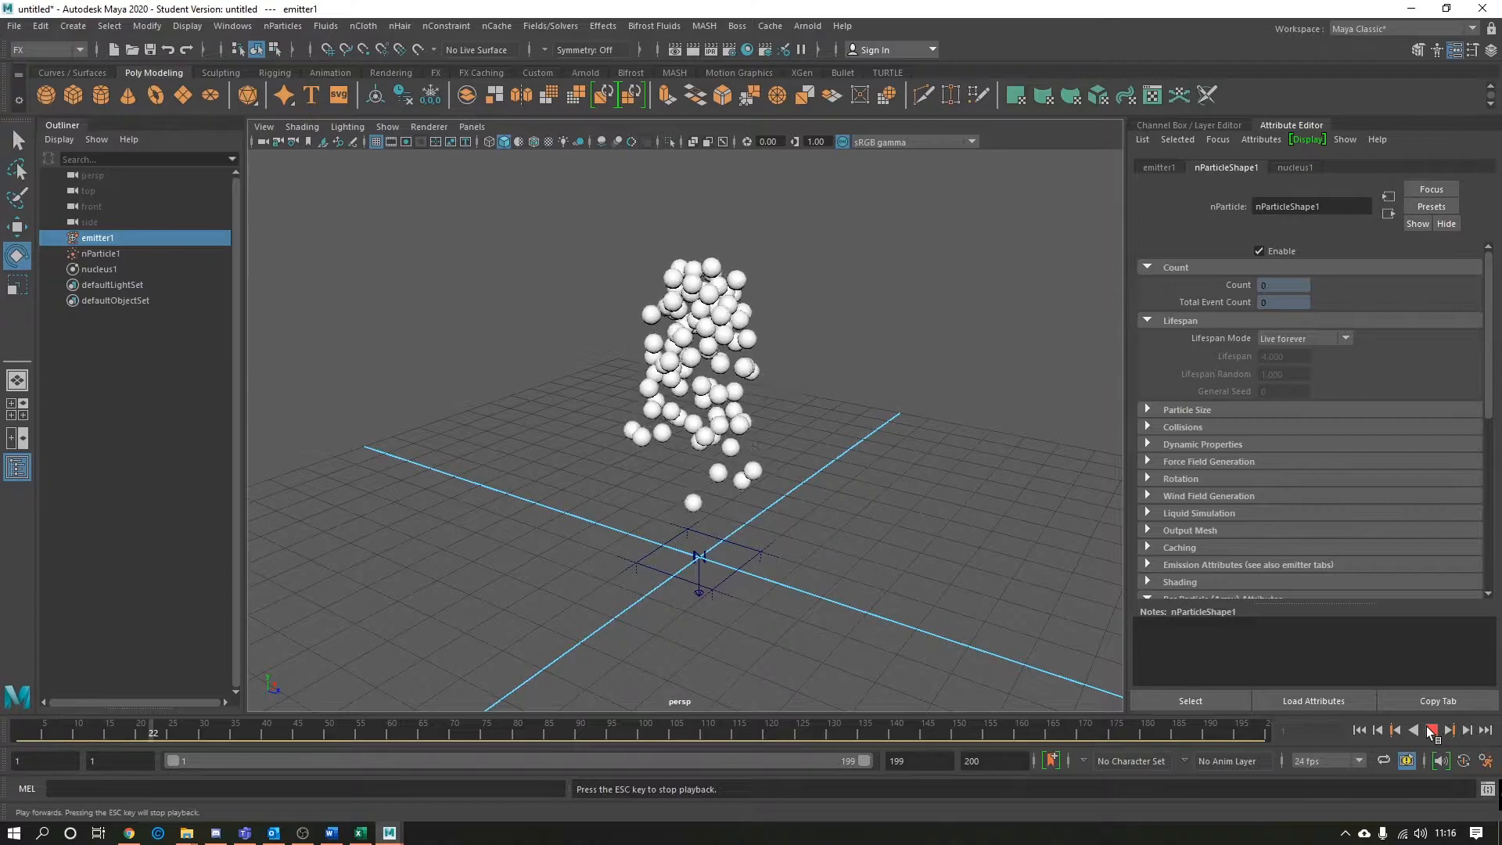
{"action": "key", "text": "Escape"}
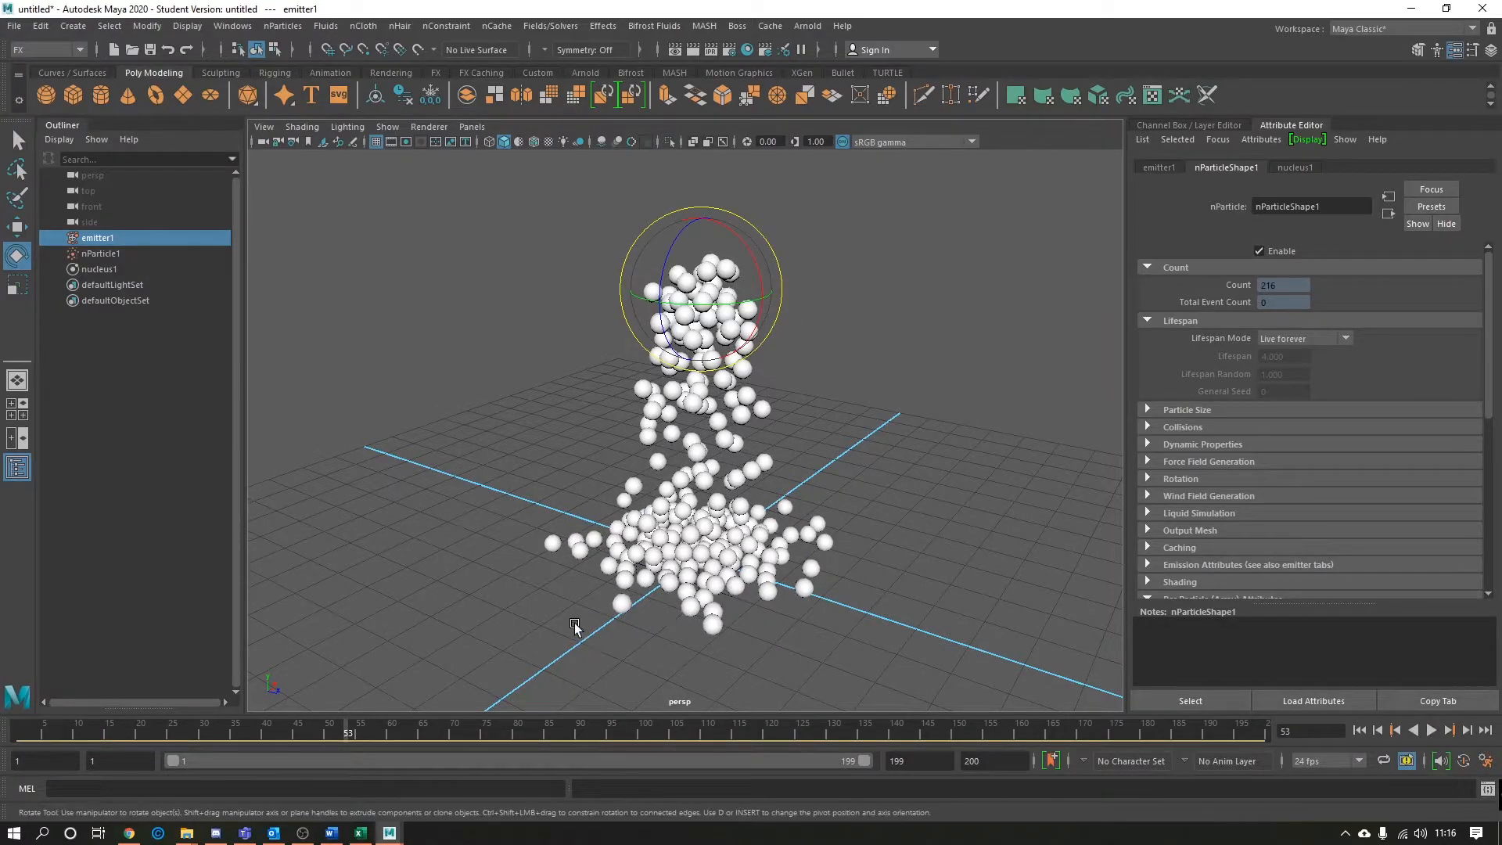
{"action": "left_click", "coordinate": [1359, 730]}
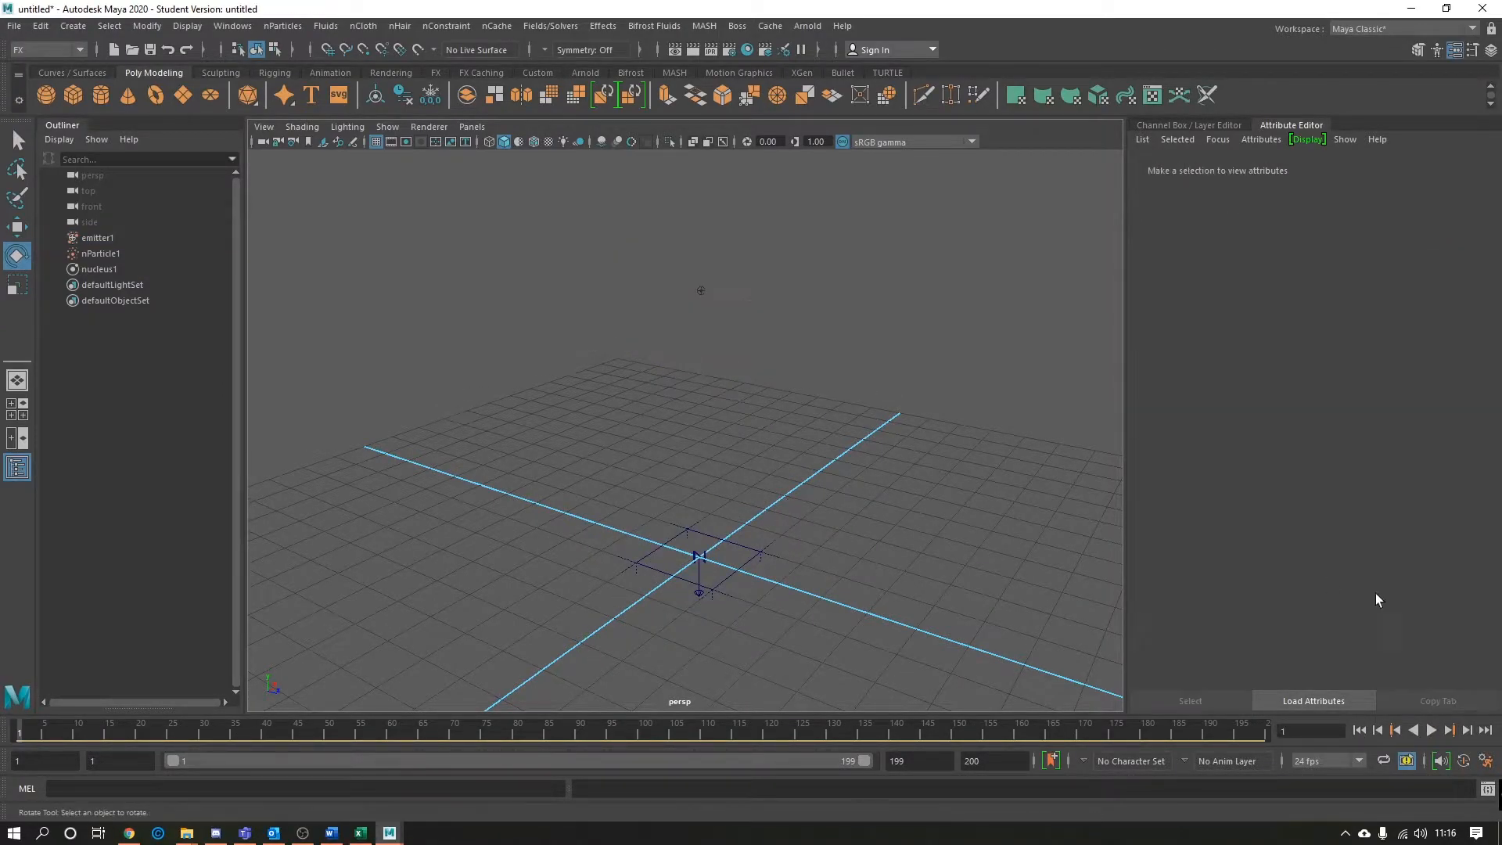
Play the simulation to frame 27, stop it, and add a Turbulence field to nParticle1
{"action": "left_click", "coordinate": [701, 290]}
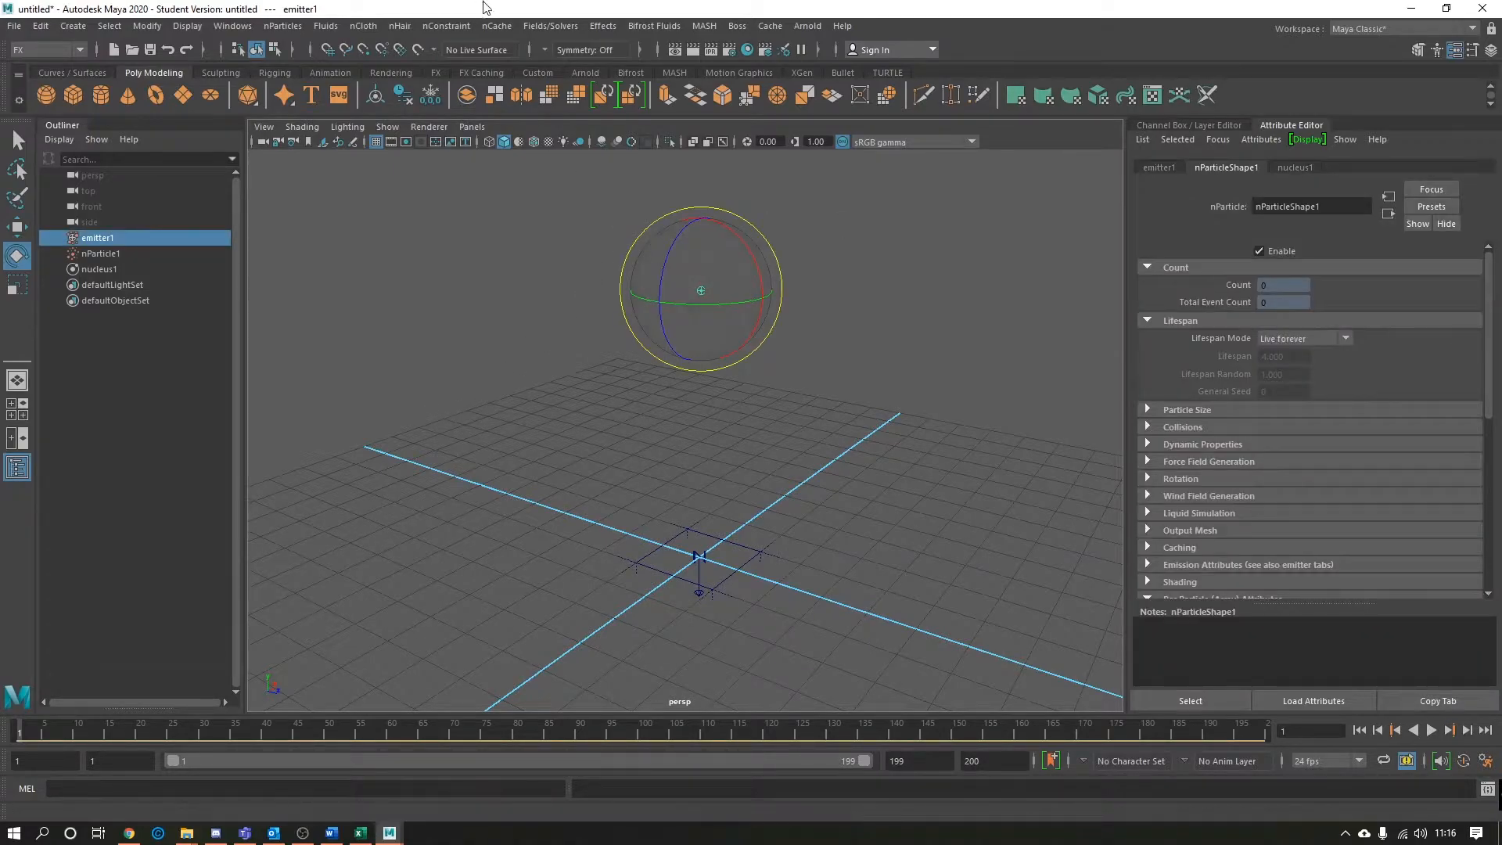
{"action": "left_click", "coordinate": [1431, 730]}
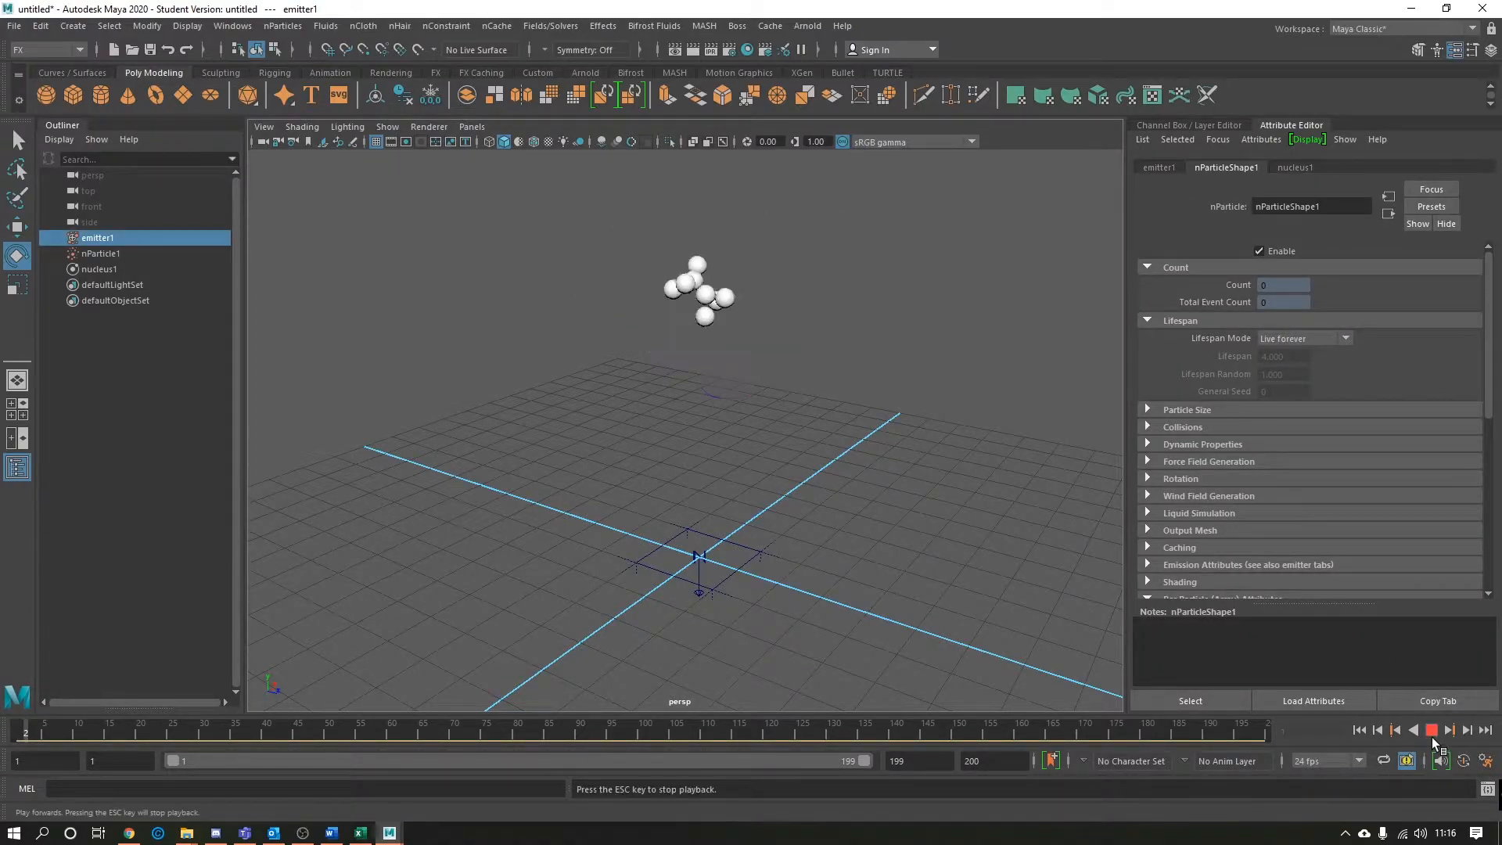
{"action": "left_click_drag", "start_coordinate": [896, 405], "coordinate": [399, 412]}
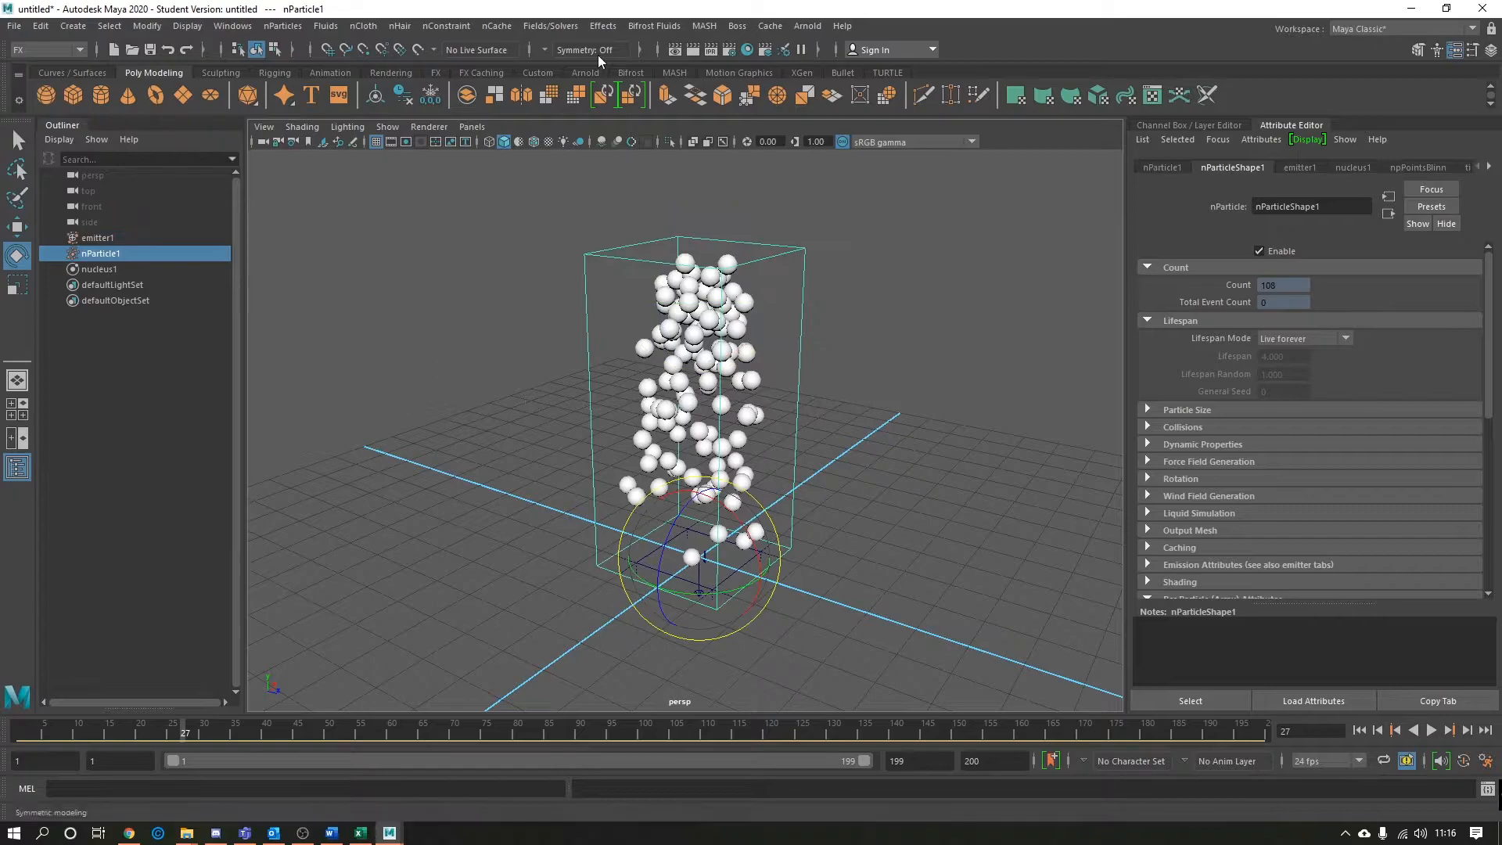
{"action": "left_click", "coordinate": [551, 24]}
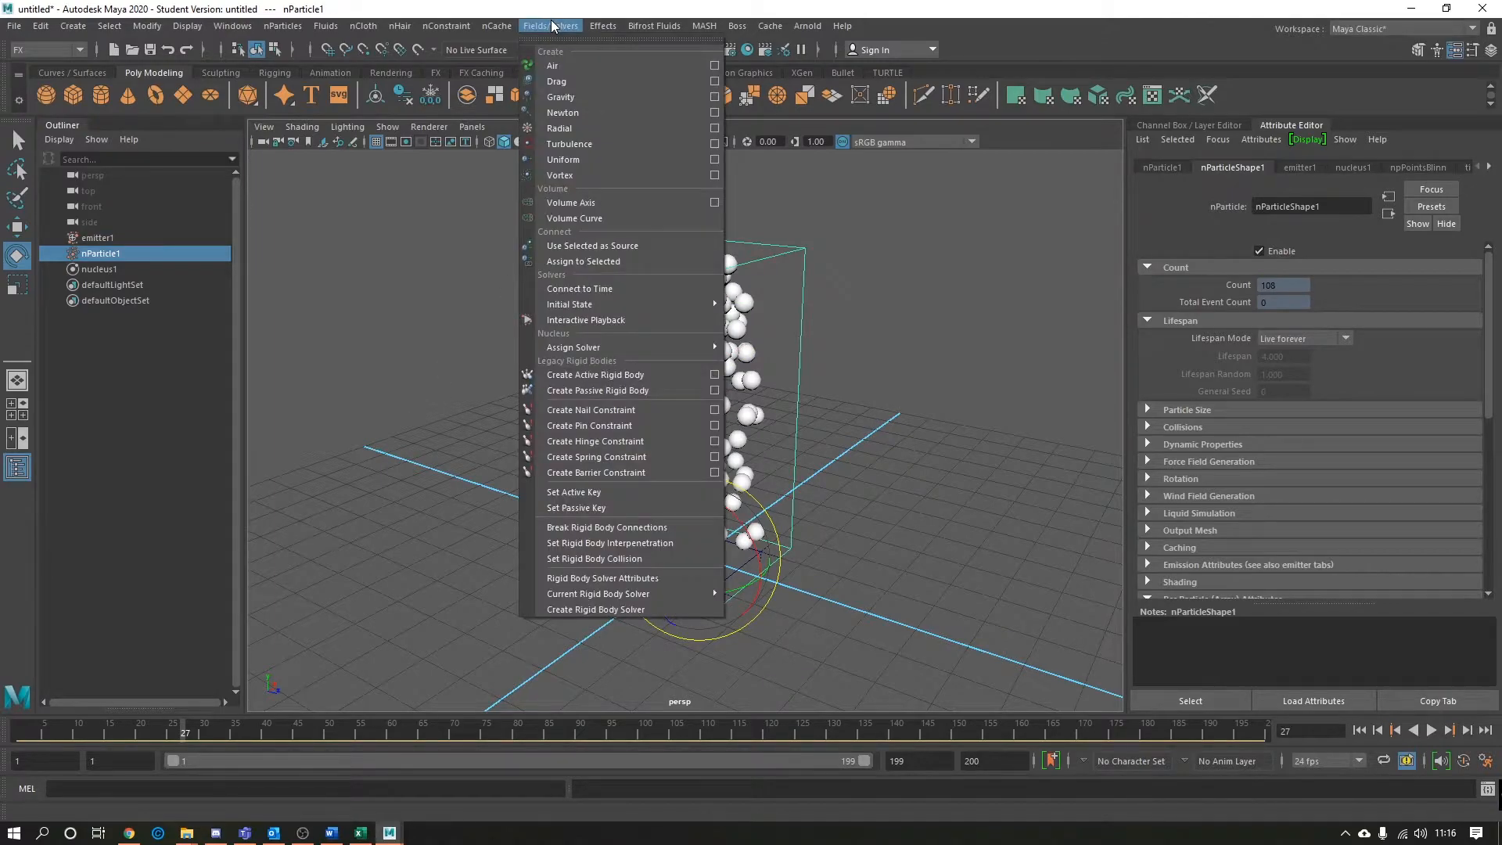
{"action": "left_click", "coordinate": [565, 144]}
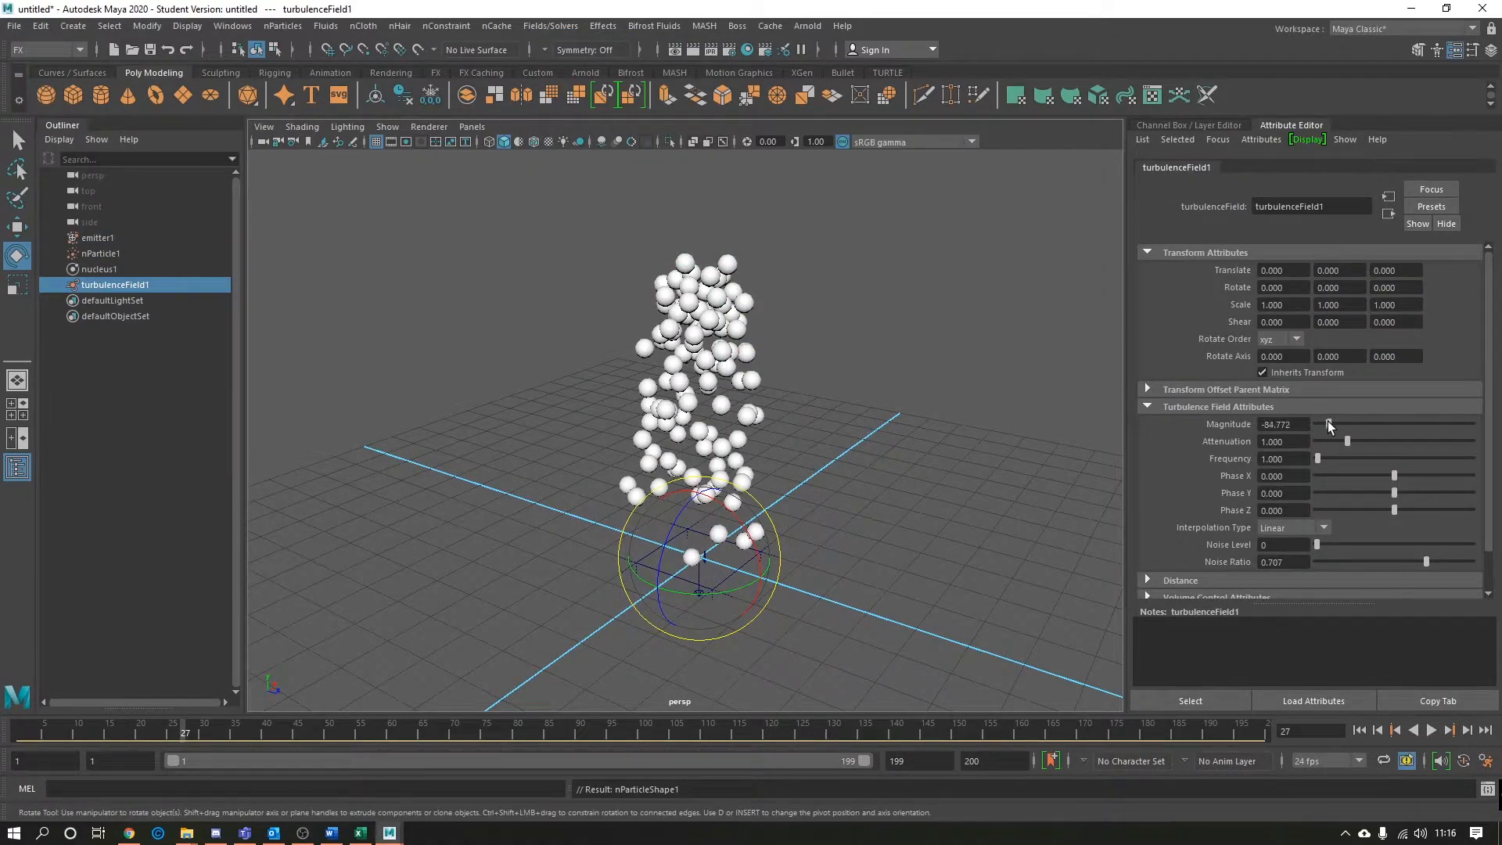
Set the turbulence field's Magnitude to about -89.8 and Attenuation to about 0.23, and replay the simulation from the start
{"action": "left_click", "coordinate": [1322, 440]}
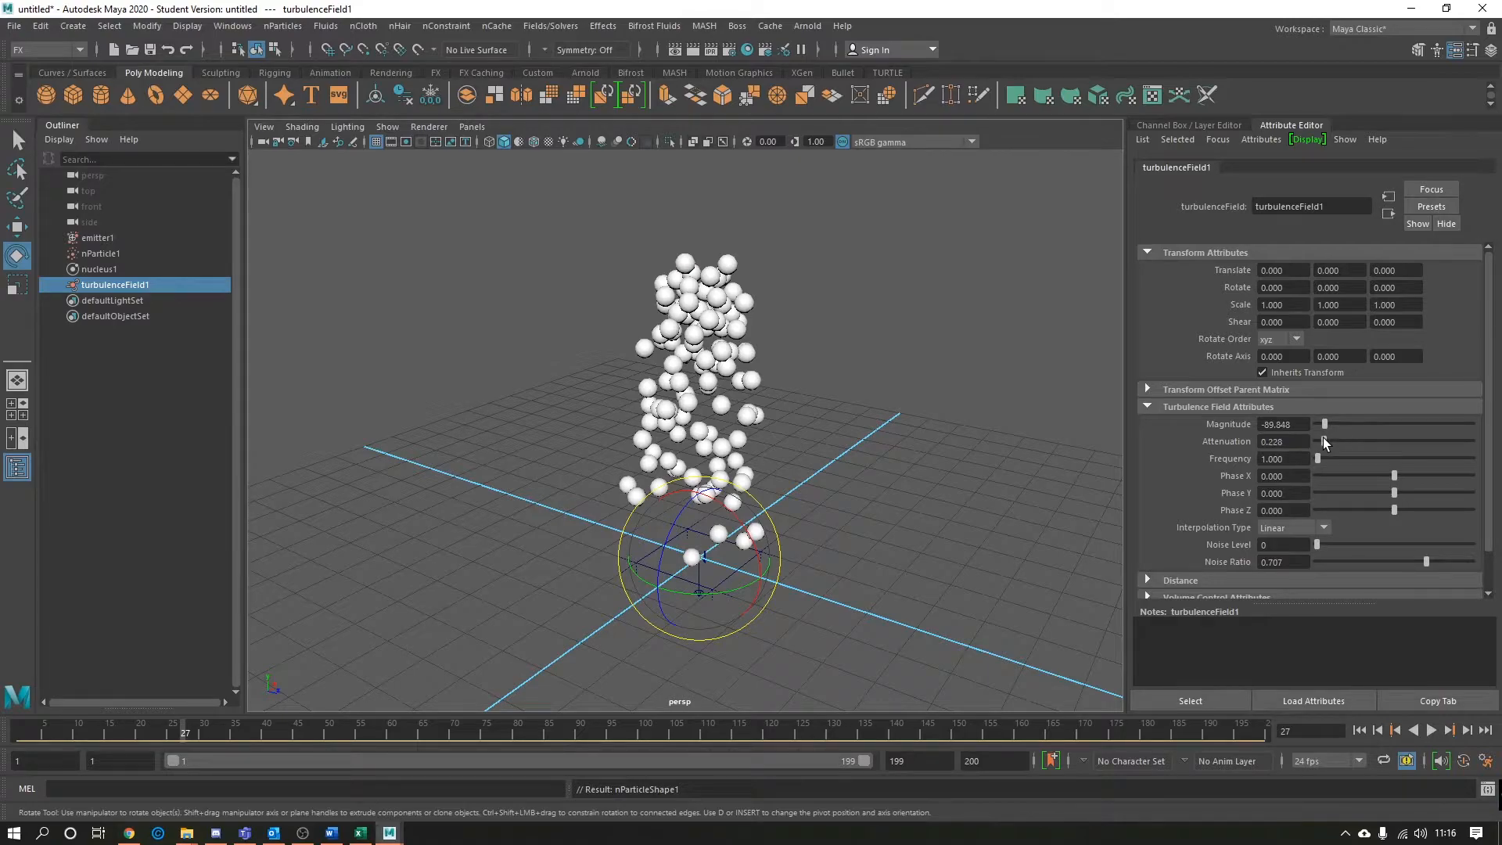
{"action": "left_click", "coordinate": [1370, 731]}
{"action": "left_click", "coordinate": [1430, 731]}
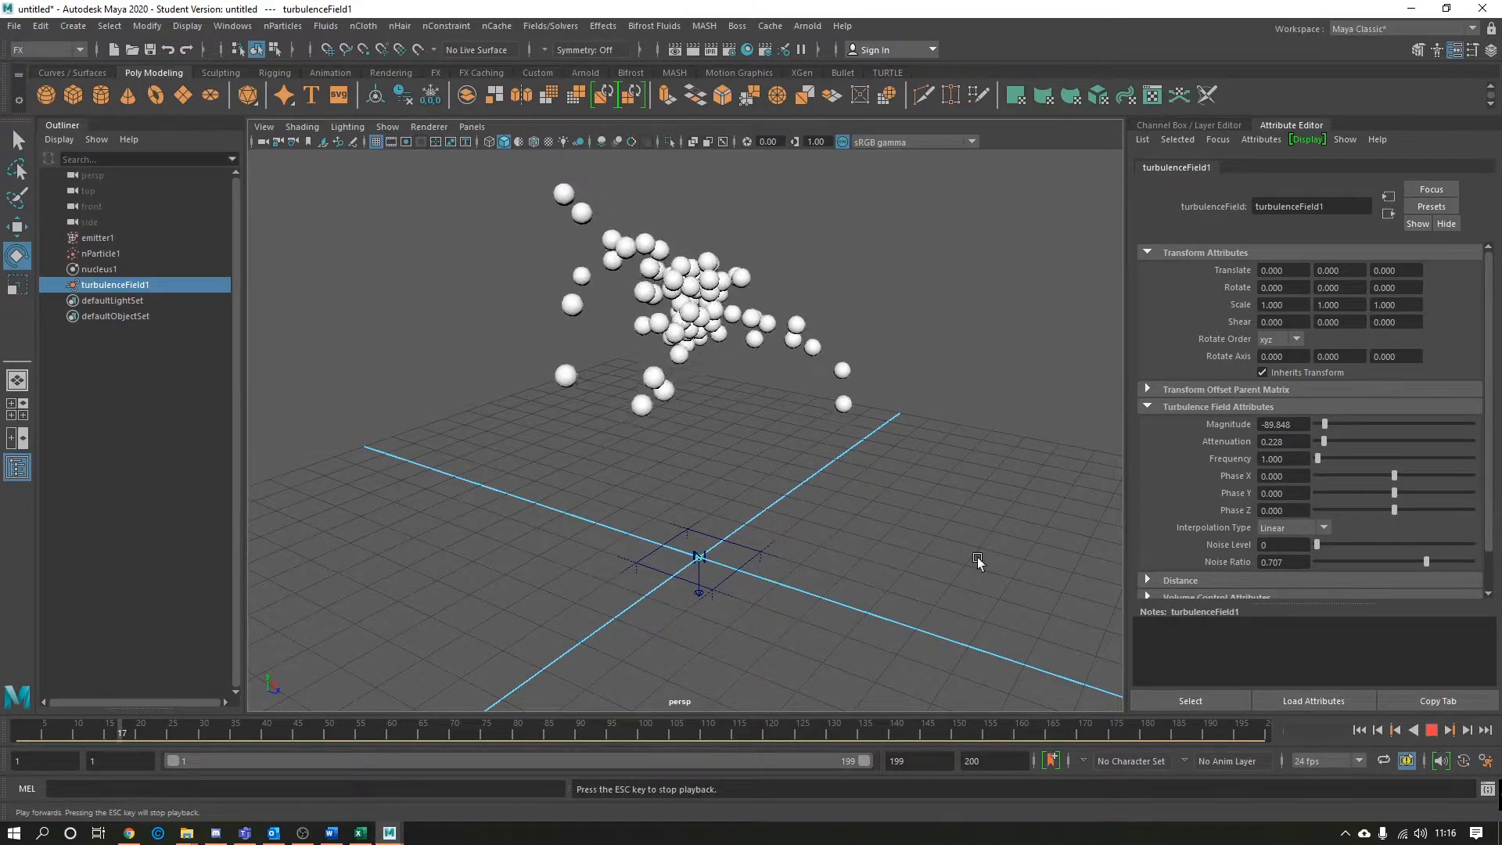
Set the turbulence field's Magnitude to about -6.6 and Attenuation to about 0.15
{"action": "left_click", "coordinate": [952, 548]}
{"action": "left_click_drag", "start_coordinate": [952, 548], "coordinate": [915, 481], "text": "alt"}
{"action": "left_click_drag", "start_coordinate": [1325, 425], "coordinate": [1388, 424]}
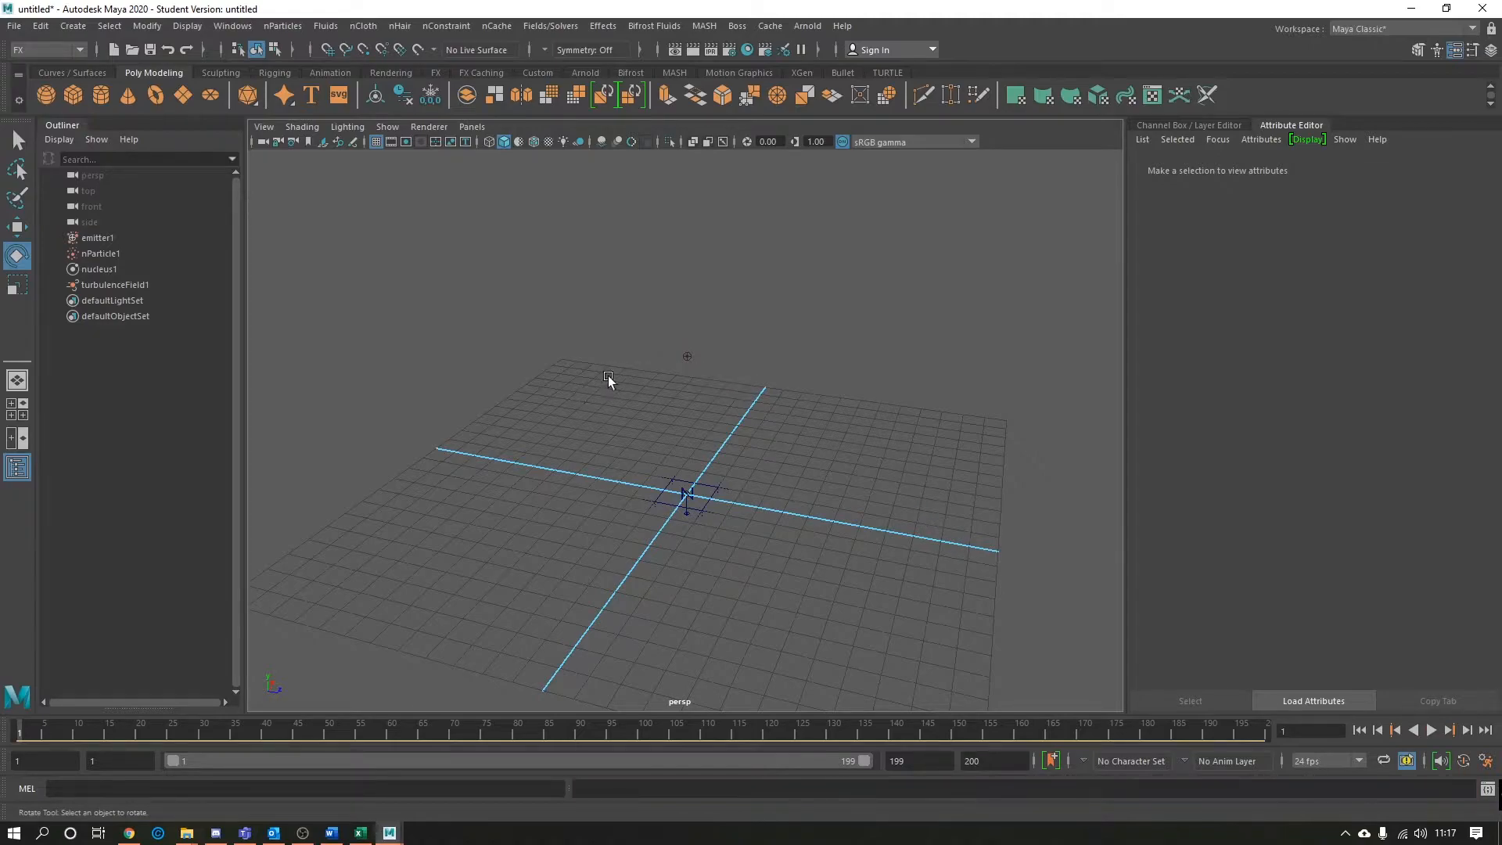
Inspect the emitter and the nucleus ground plane in the viewport, and play the simulation up to frame 20
{"action": "left_click_drag", "start_coordinate": [587, 379], "coordinate": [857, 351]}
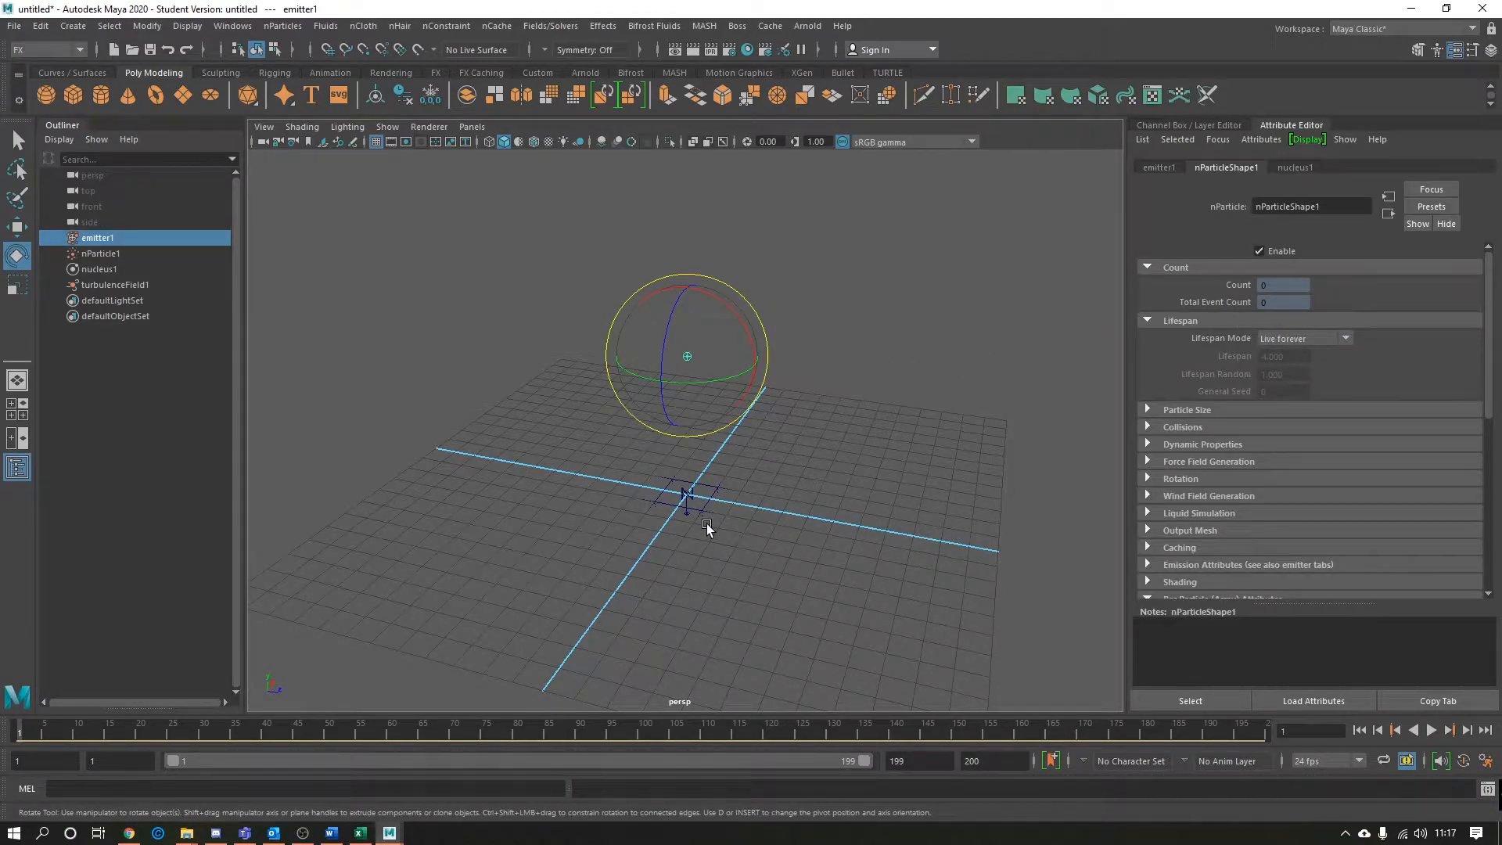
{"action": "left_click", "coordinate": [715, 493]}
{"action": "right_click_drag", "start_coordinate": [821, 515], "coordinate": [955, 532], "text": "alt"}
{"action": "left_click_drag", "start_coordinate": [822, 438], "coordinate": [811, 482], "text": "alt"}
{"action": "left_click", "coordinate": [787, 468]}
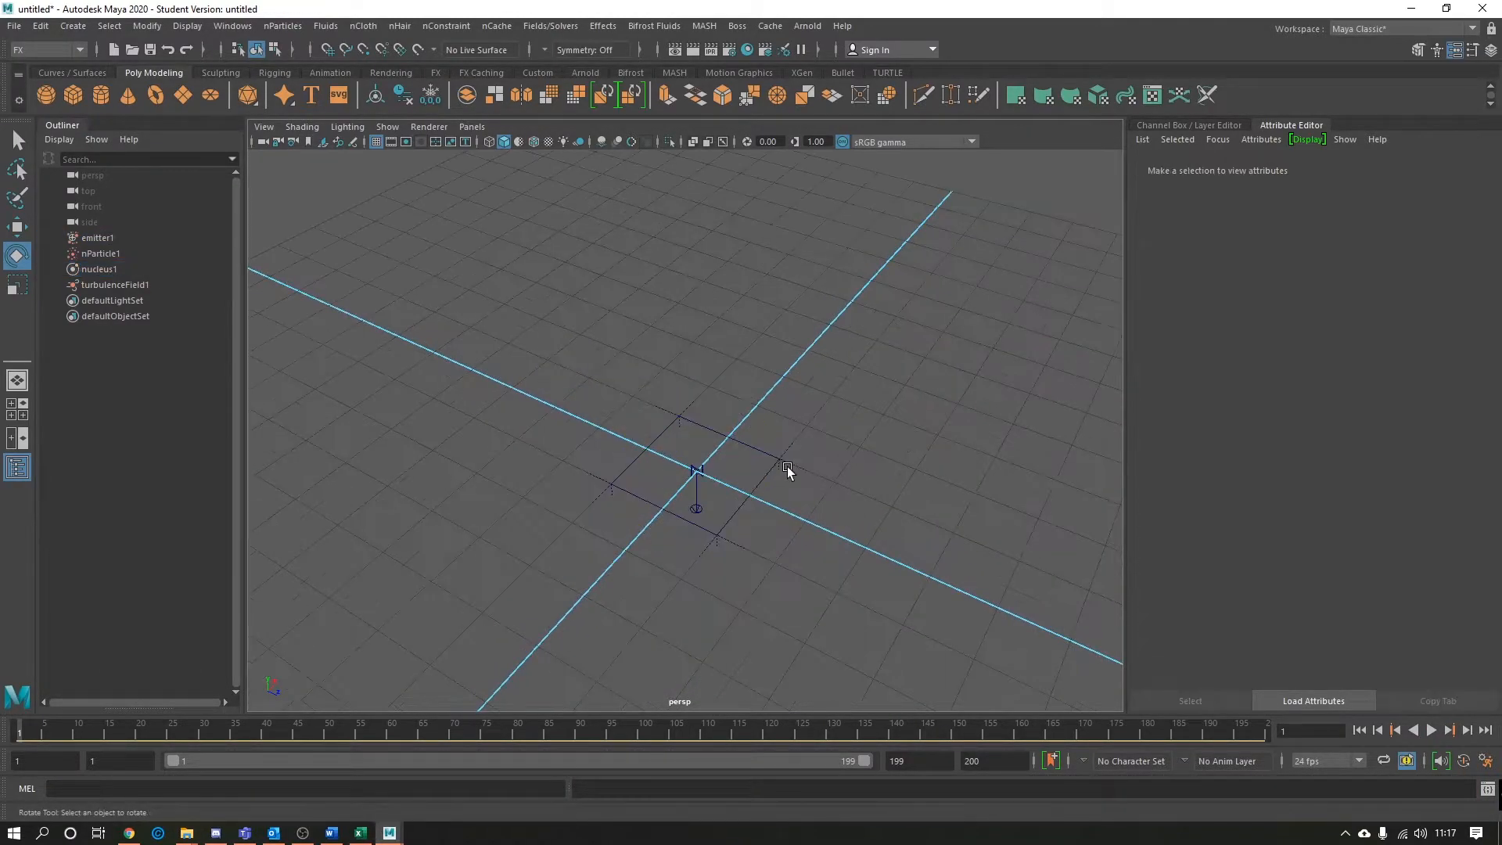
{"action": "left_click", "coordinate": [774, 462]}
{"action": "left_click", "coordinate": [1431, 730]}
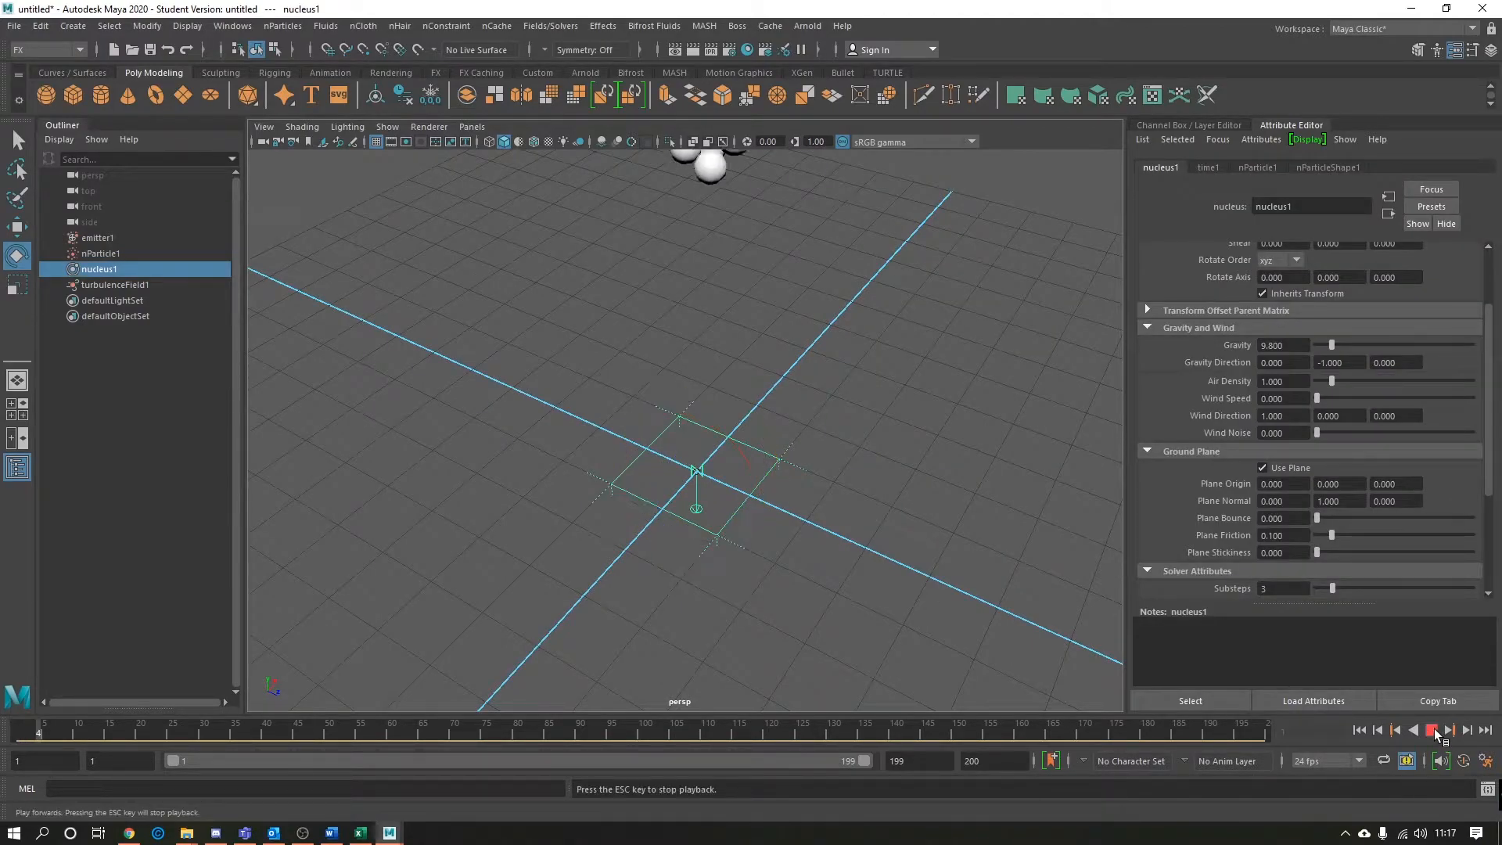
{"action": "left_click", "coordinate": [1435, 731]}
Select nParticle1 and display the attributes of its connected turbulenceField1
{"action": "left_click", "coordinate": [106, 253]}
{"action": "scroll", "coordinate": [693, 411], "scroll_direction": "down", "scroll_amount": 4}
{"action": "left_click_drag", "start_coordinate": [693, 411], "coordinate": [709, 352], "text": "alt"}
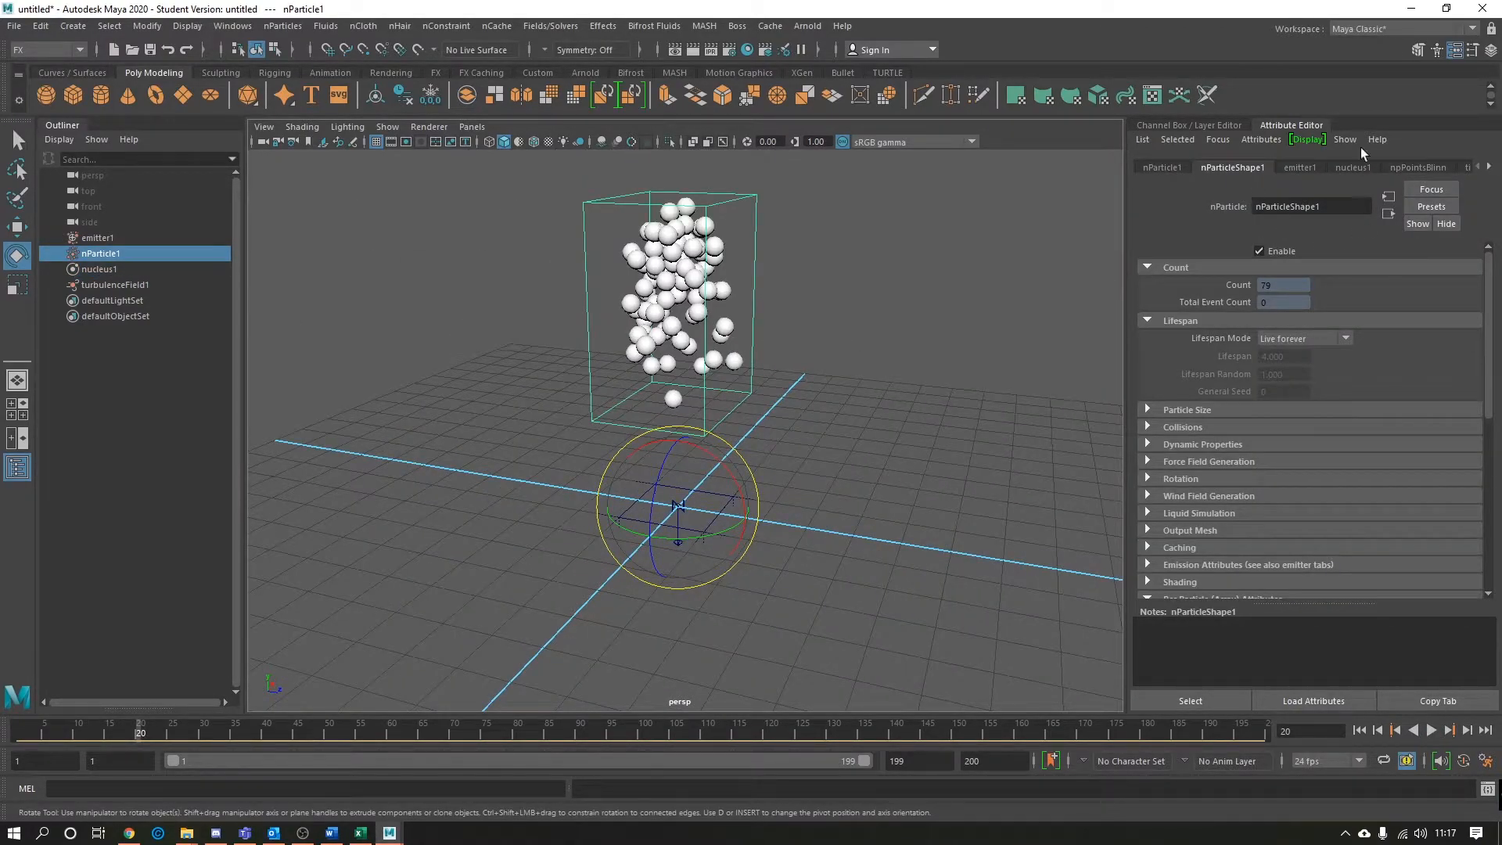
{"action": "left_click", "coordinate": [1489, 167]}
{"action": "left_click", "coordinate": [1488, 166]}
{"action": "left_click", "coordinate": [1438, 169]}
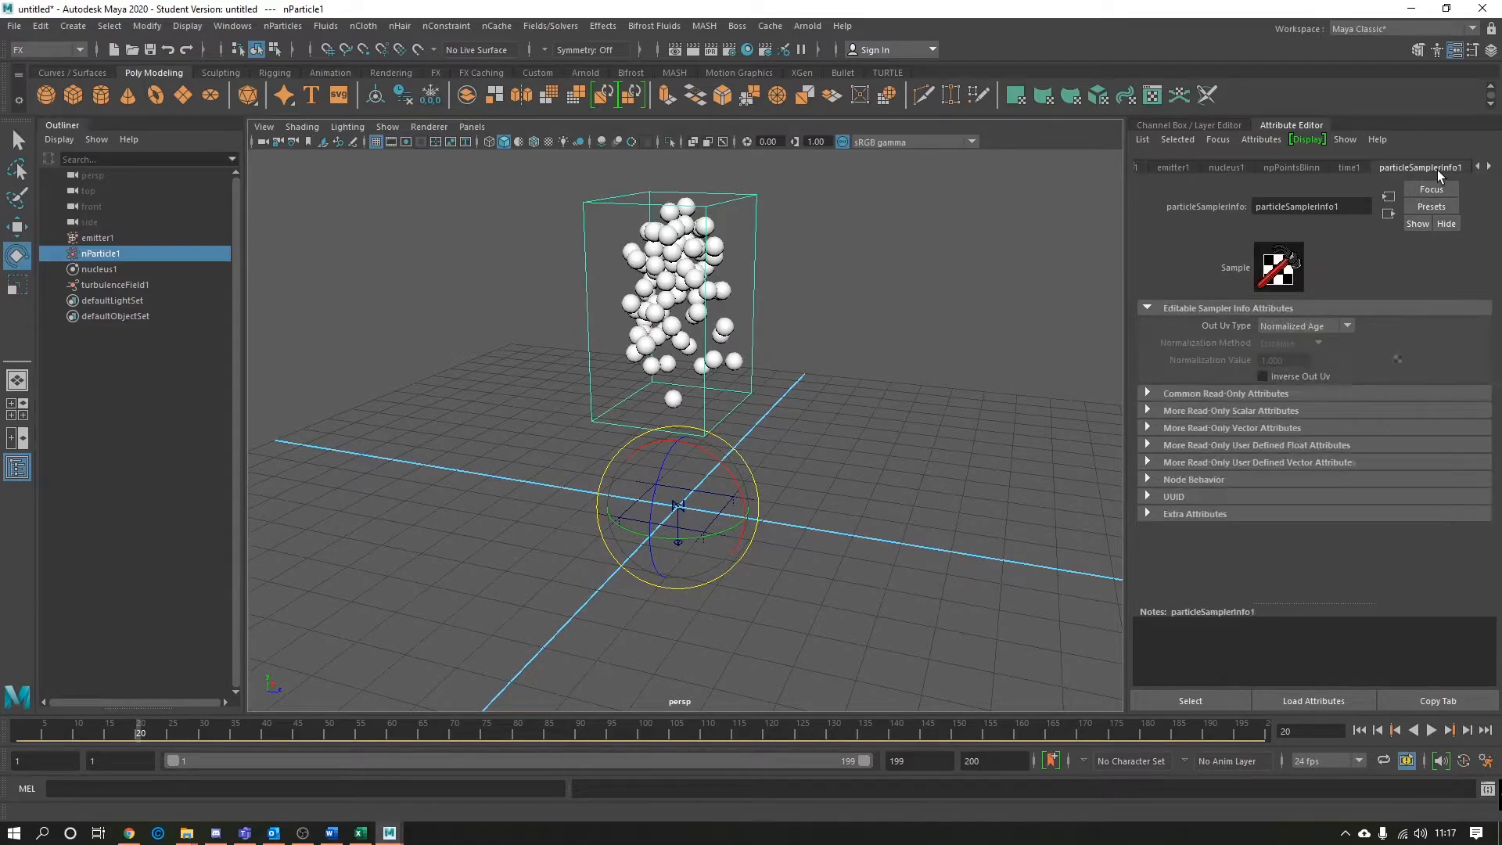
{"action": "left_click", "coordinate": [1488, 166]}
{"action": "left_click", "coordinate": [1457, 168]}
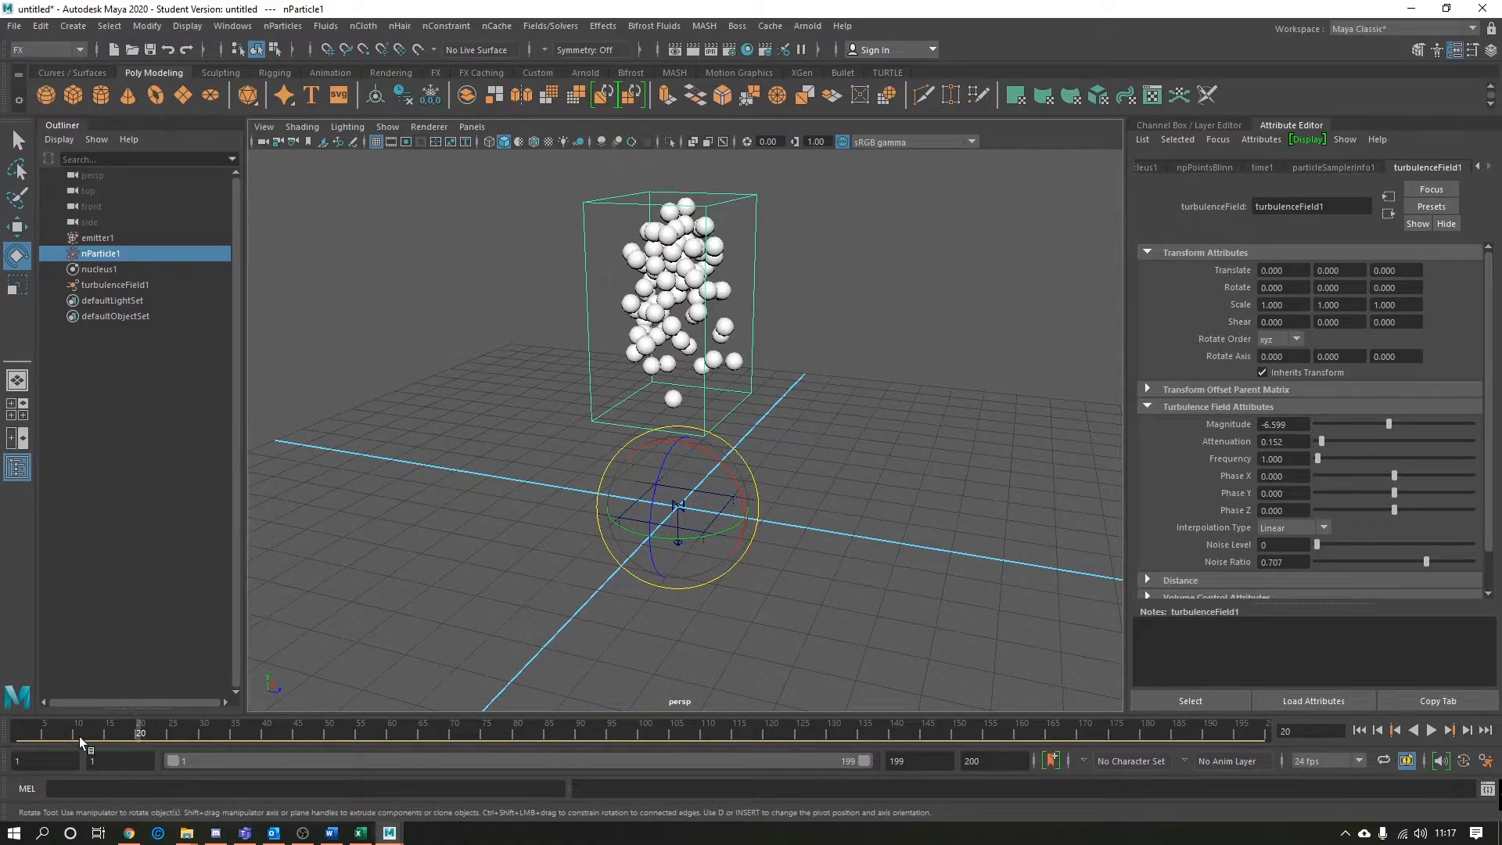
Key the turbulence field's Magnitude of about -6.6 at frame 1
{"action": "left_click_drag", "start_coordinate": [81, 742], "coordinate": [19, 742]}
{"action": "right_click", "coordinate": [1227, 427]}
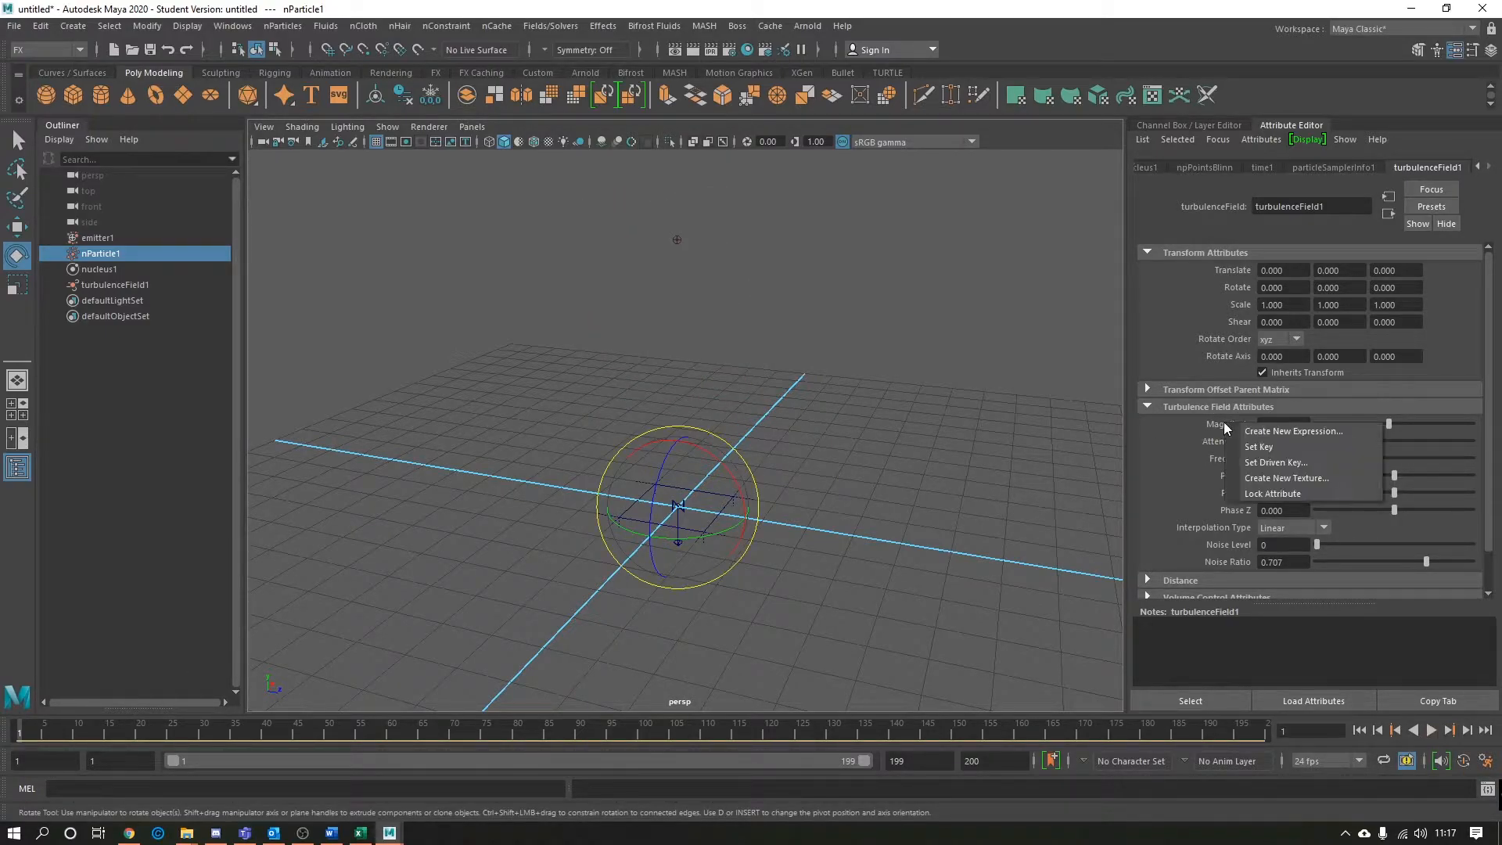
{"action": "left_click", "coordinate": [1259, 447]}
Key the same turbulence Magnitude at frame 90
{"action": "left_click_drag", "start_coordinate": [40, 739], "coordinate": [580, 737]}
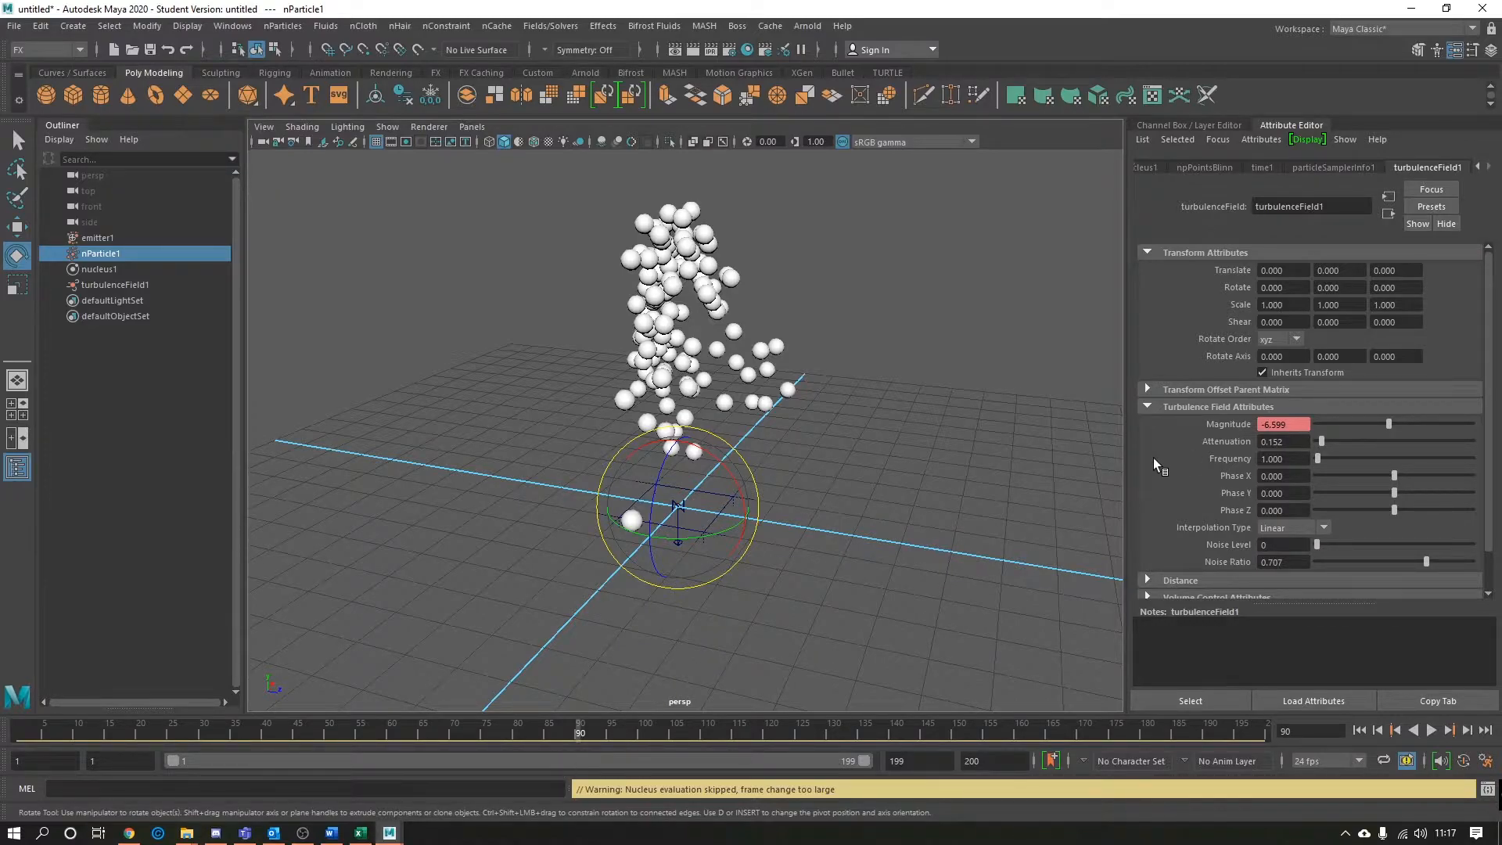
{"action": "right_click", "coordinate": [1214, 423]}
{"action": "left_click", "coordinate": [1259, 443]}
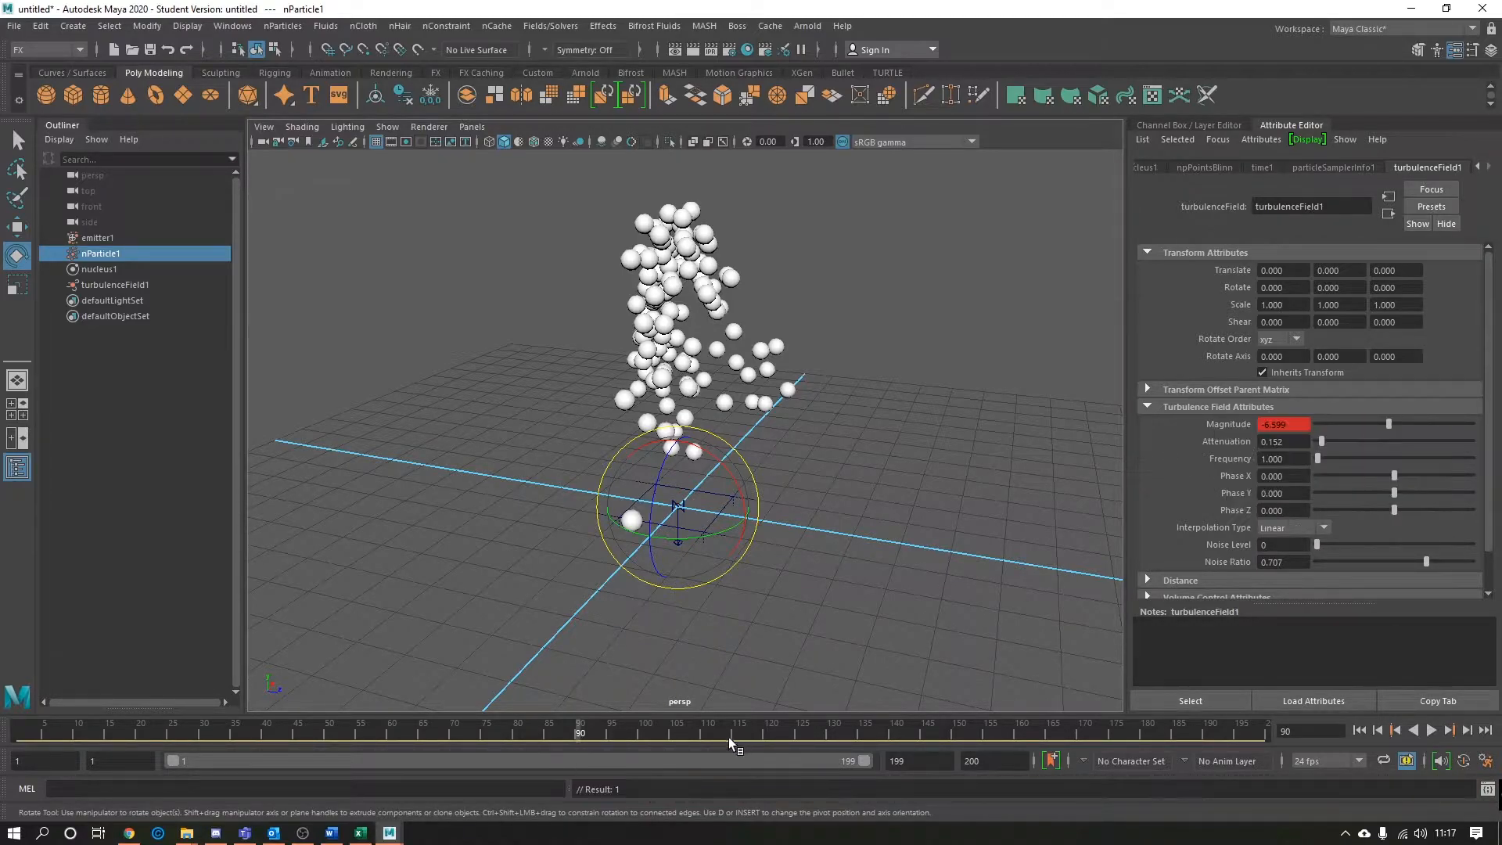
At frame 145, set the turbulence Magnitude to -100 and key it
{"action": "left_click_drag", "start_coordinate": [630, 725], "coordinate": [923, 711]}
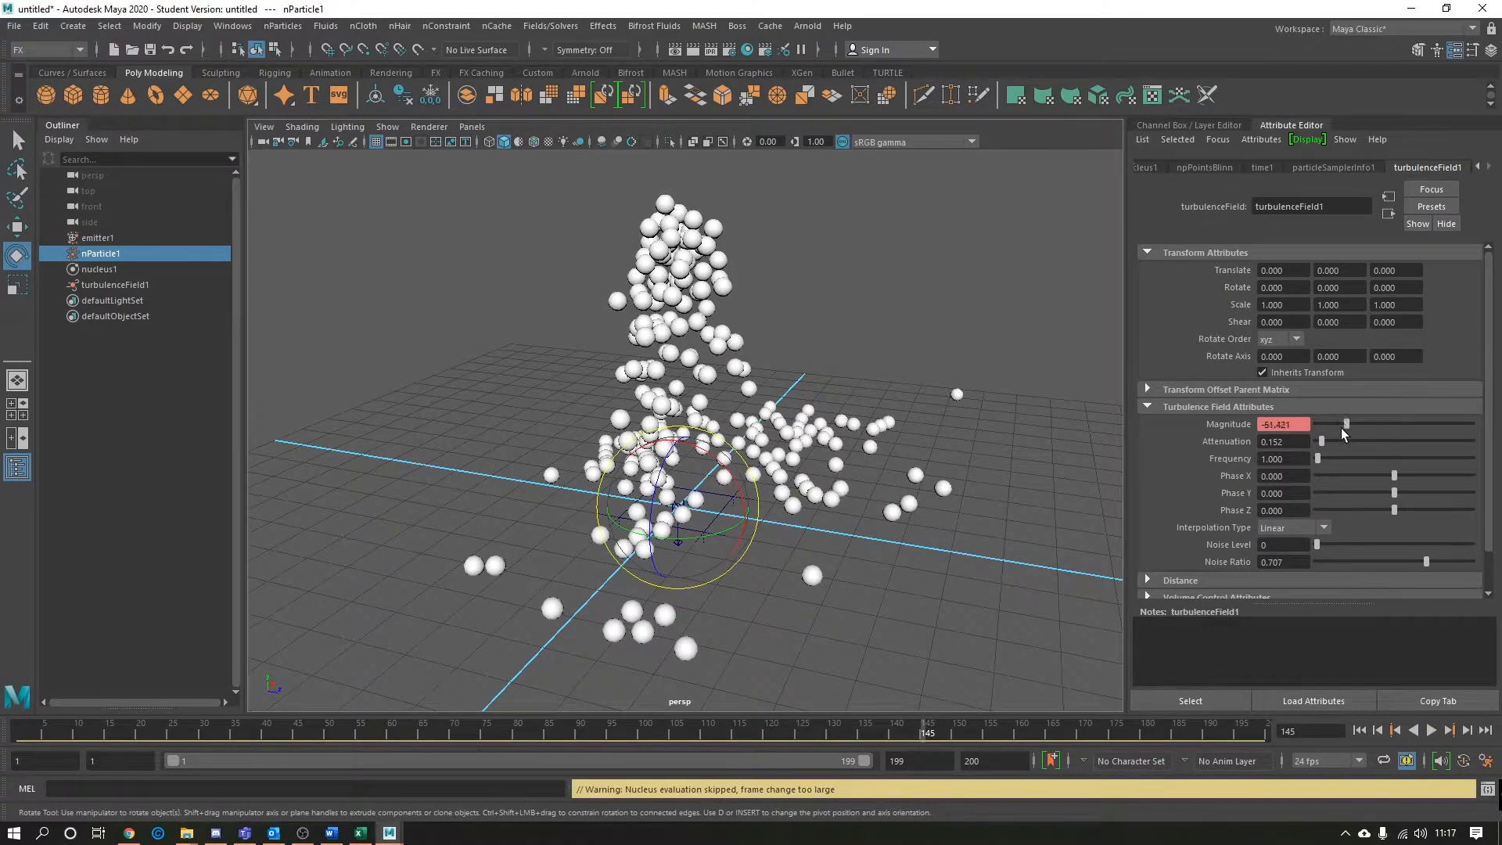
{"action": "left_click_drag", "start_coordinate": [1320, 430], "coordinate": [1243, 427]}
{"action": "right_click", "coordinate": [1242, 427]}
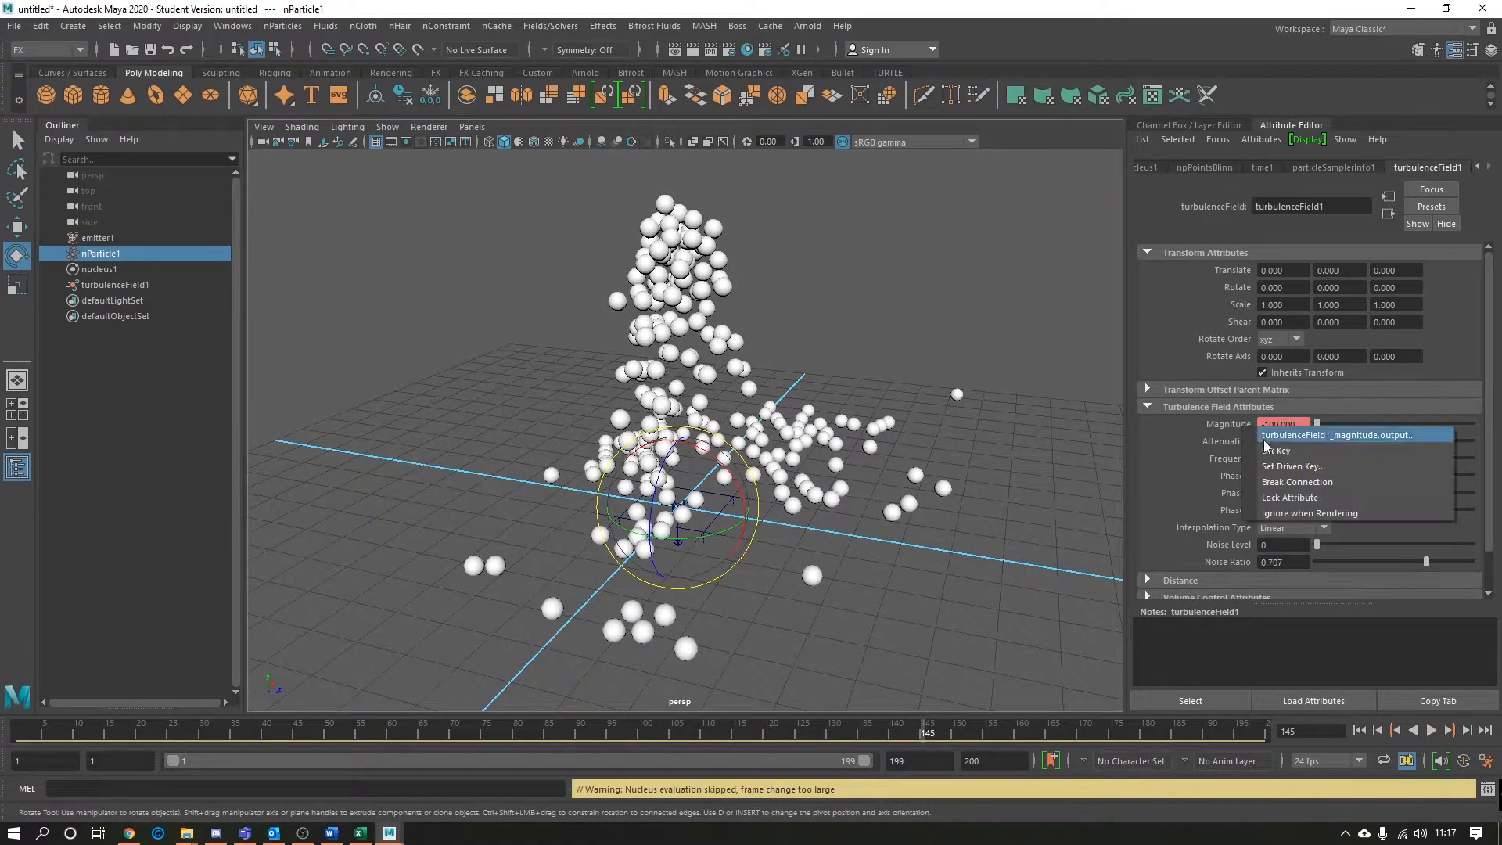
{"action": "left_click", "coordinate": [1260, 440]}
Replay the simulation from the first frame to watch the keyed turbulence affect the particles, and stop playback
{"action": "left_click", "coordinate": [1359, 730]}
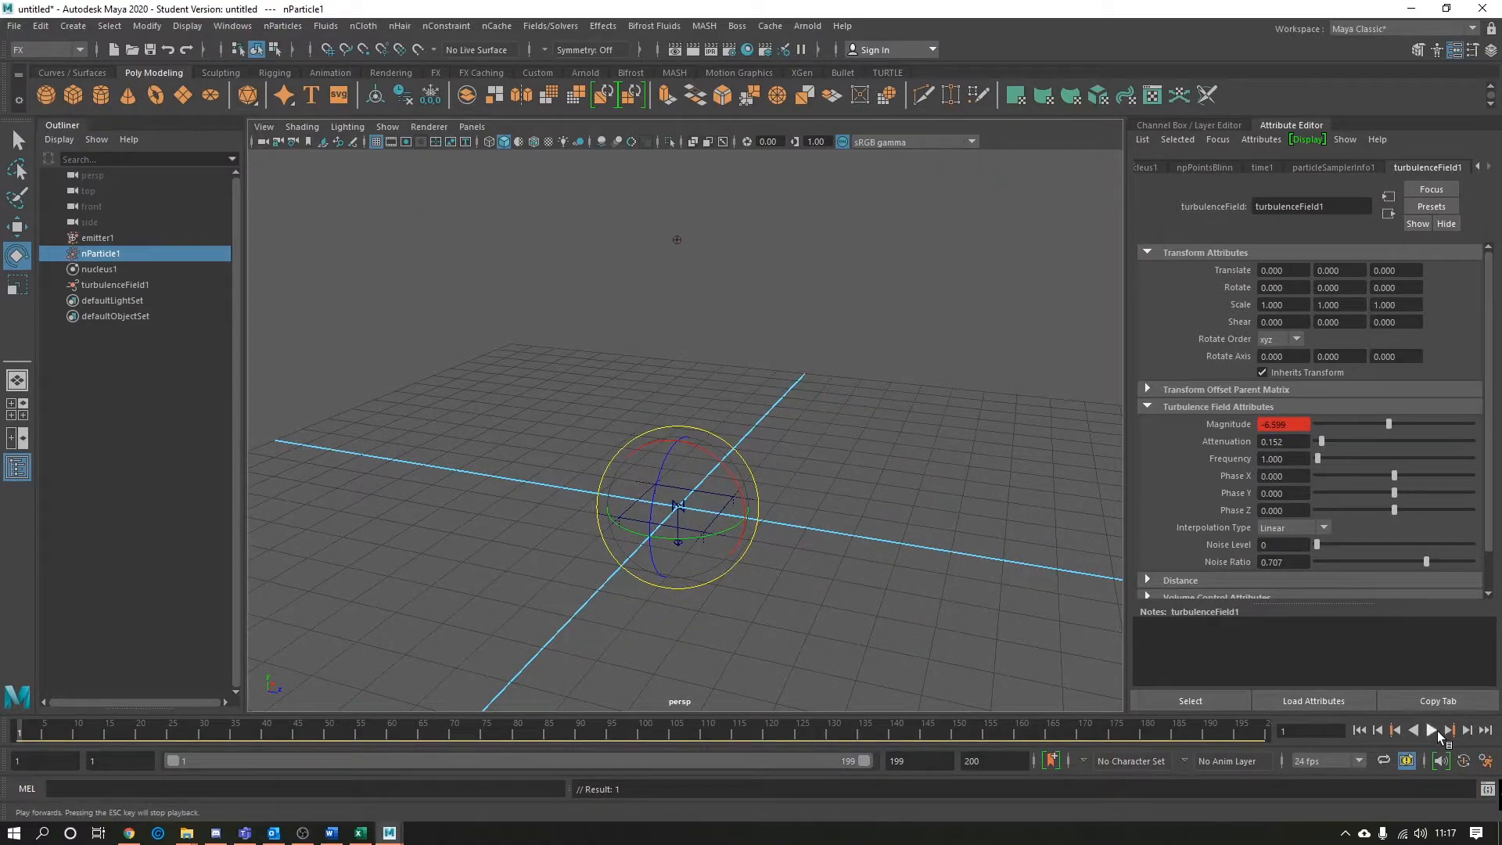
{"action": "left_click", "coordinate": [1435, 730]}
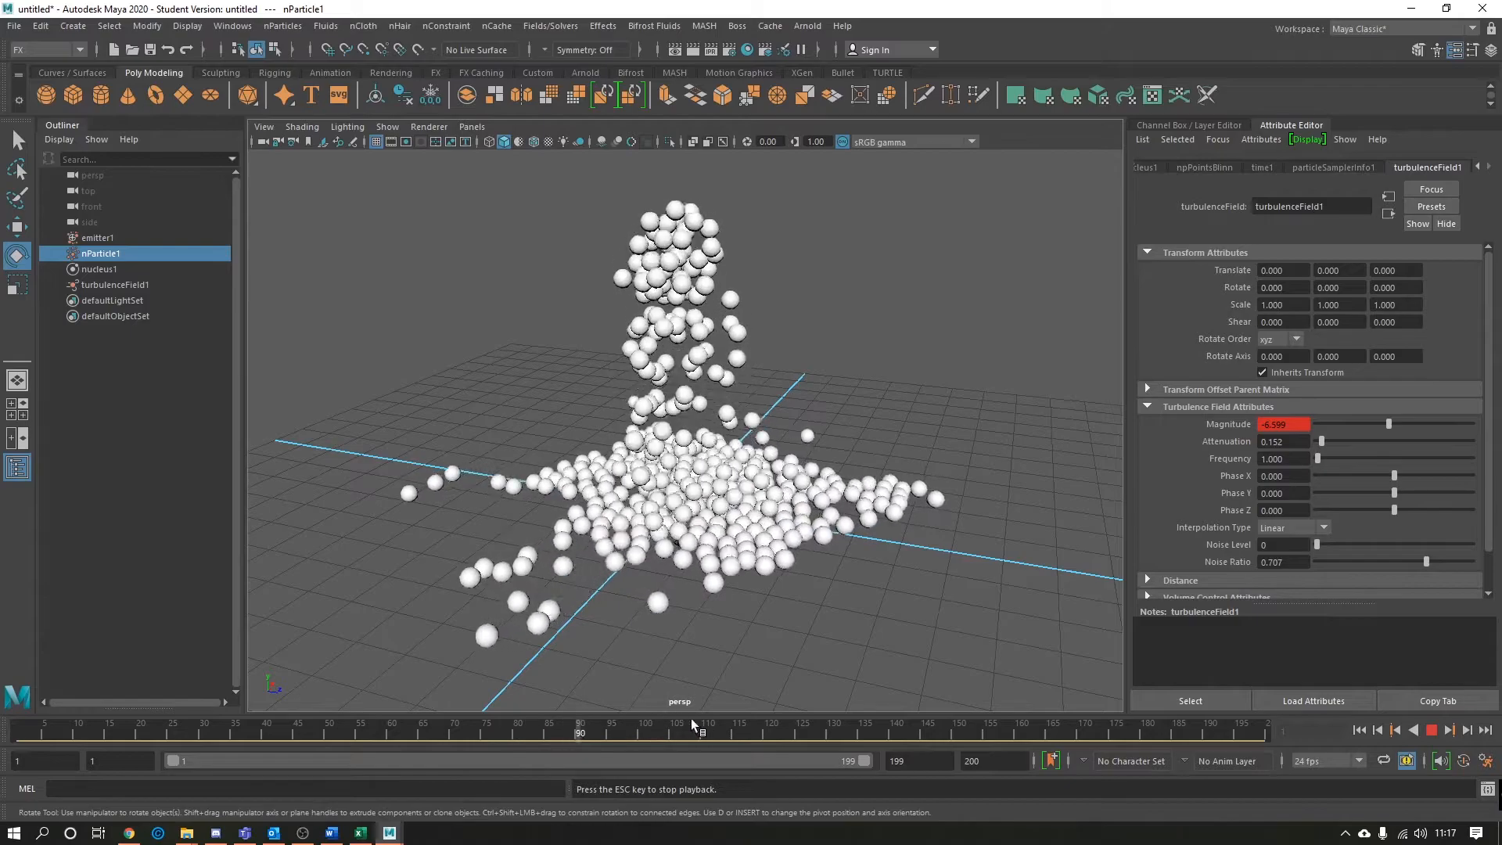
{"action": "scroll", "coordinate": [1434, 379], "scroll_direction": "down", "scroll_amount": 2}
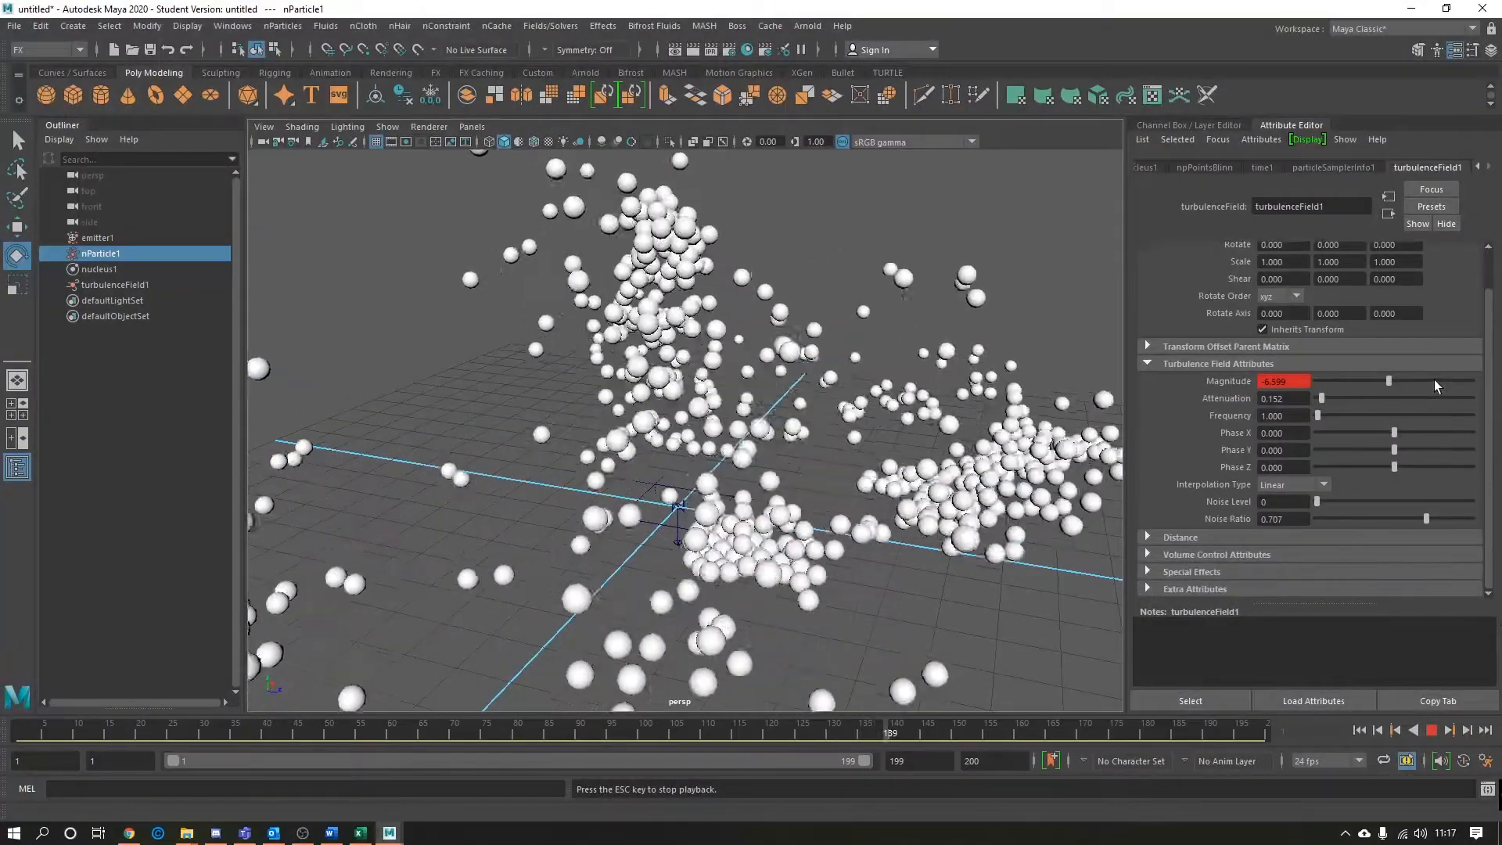
{"action": "scroll", "coordinate": [572, 473], "scroll_direction": "down", "scroll_amount": 5}
{"action": "scroll", "coordinate": [572, 473], "scroll_direction": "up", "scroll_amount": 3}
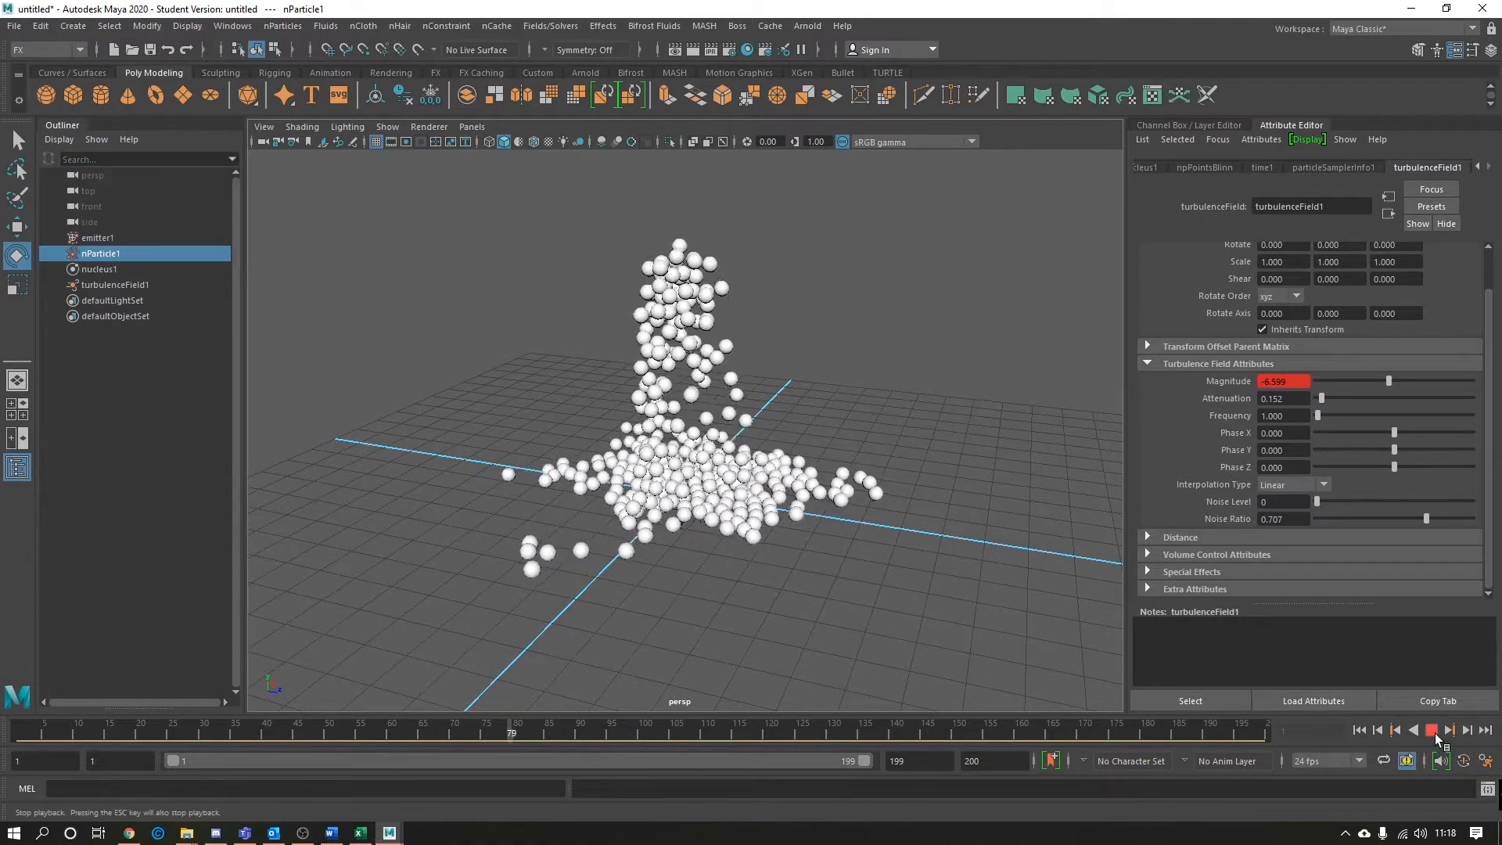
{"action": "left_click", "coordinate": [1432, 731]}
{"action": "scroll", "coordinate": [1368, 406], "scroll_direction": "up", "scroll_amount": 2}
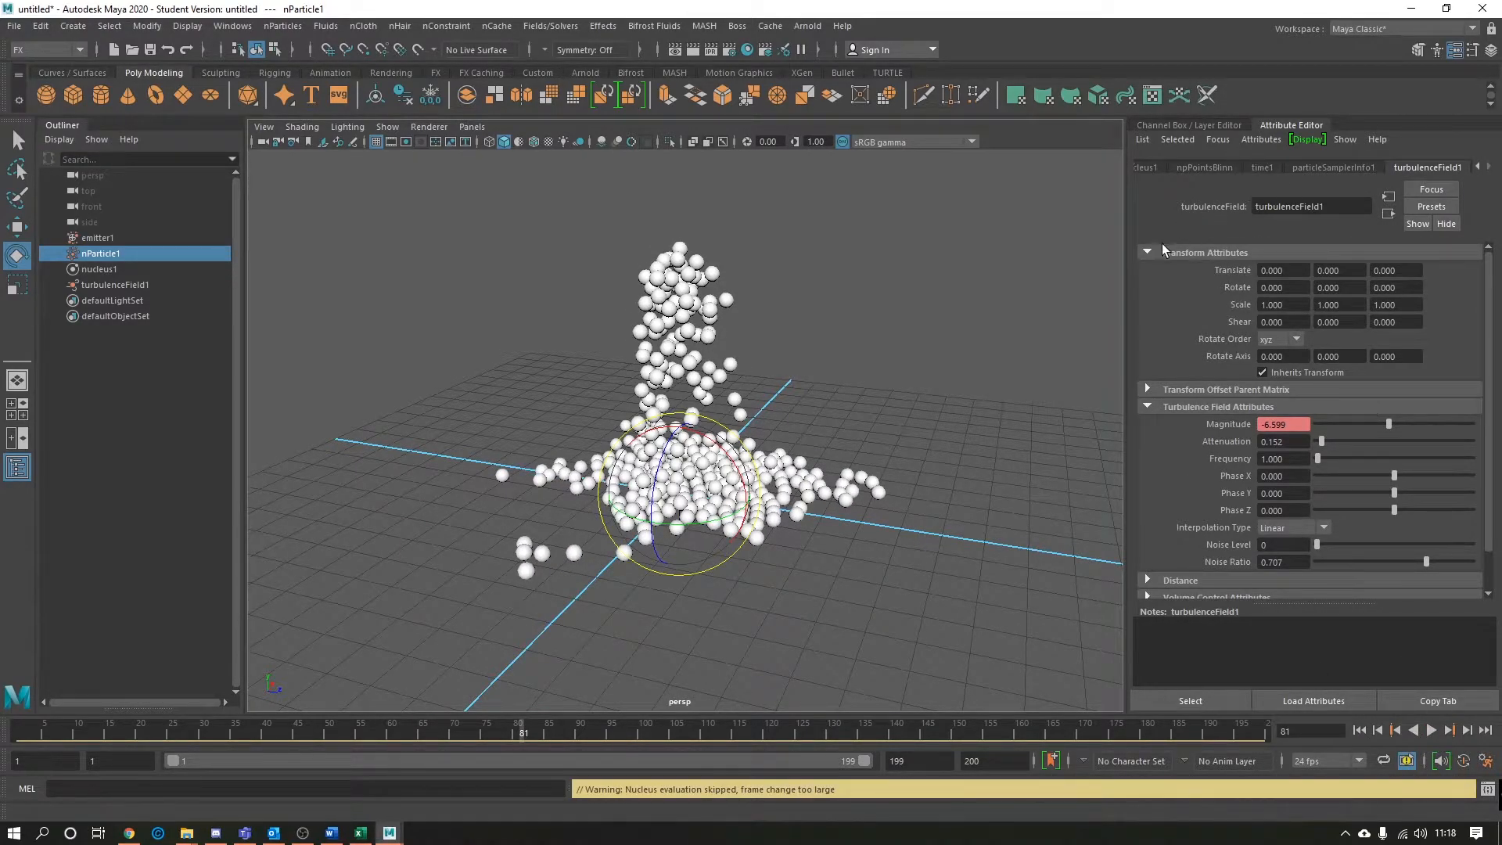
Set nucleus1's Gravity to 0 and play the simulation to observe the particles without gravity
{"action": "left_click", "coordinate": [1150, 168]}
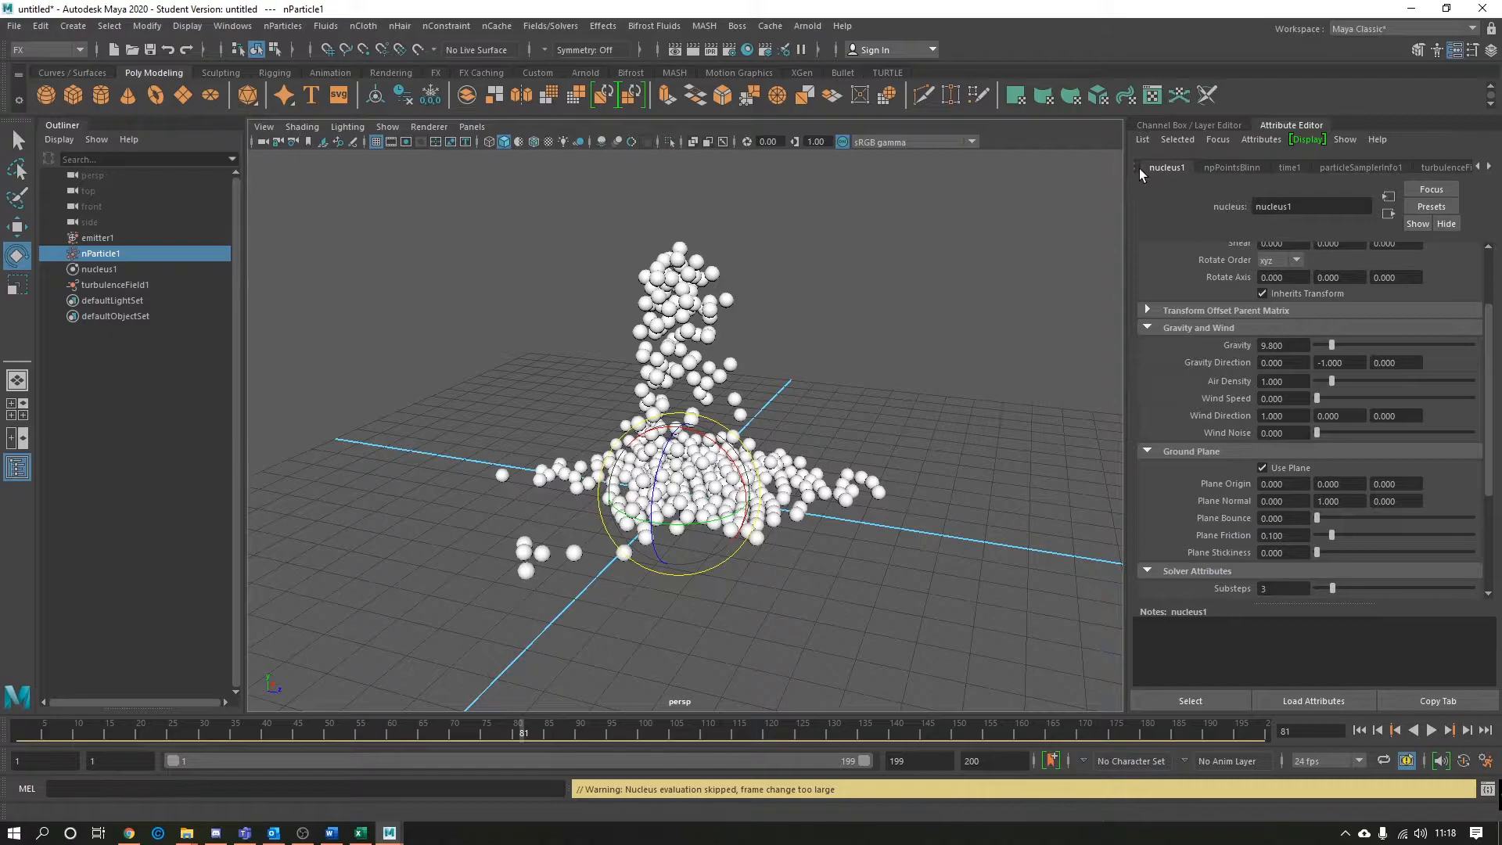
{"action": "left_click_drag", "start_coordinate": [1332, 345], "coordinate": [1320, 345]}
{"action": "key", "text": "alt+v"}
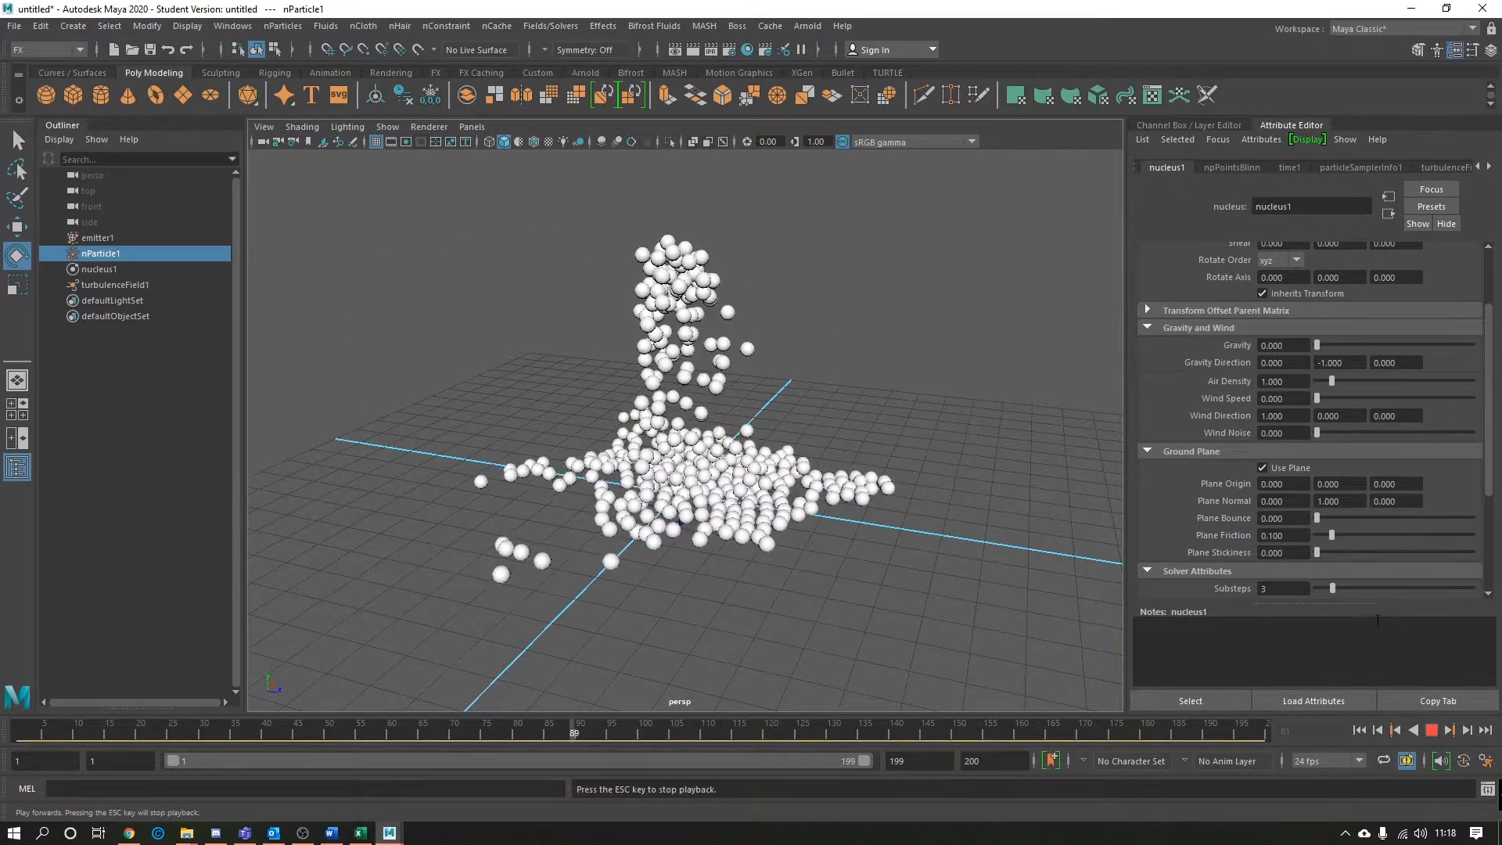
{"action": "scroll", "coordinate": [900, 391], "scroll_direction": "down", "scroll_amount": 6}
{"action": "scroll", "coordinate": [900, 391], "scroll_direction": "up", "scroll_amount": 4}
{"action": "scroll", "coordinate": [899, 391], "scroll_direction": "down", "scroll_amount": 2}
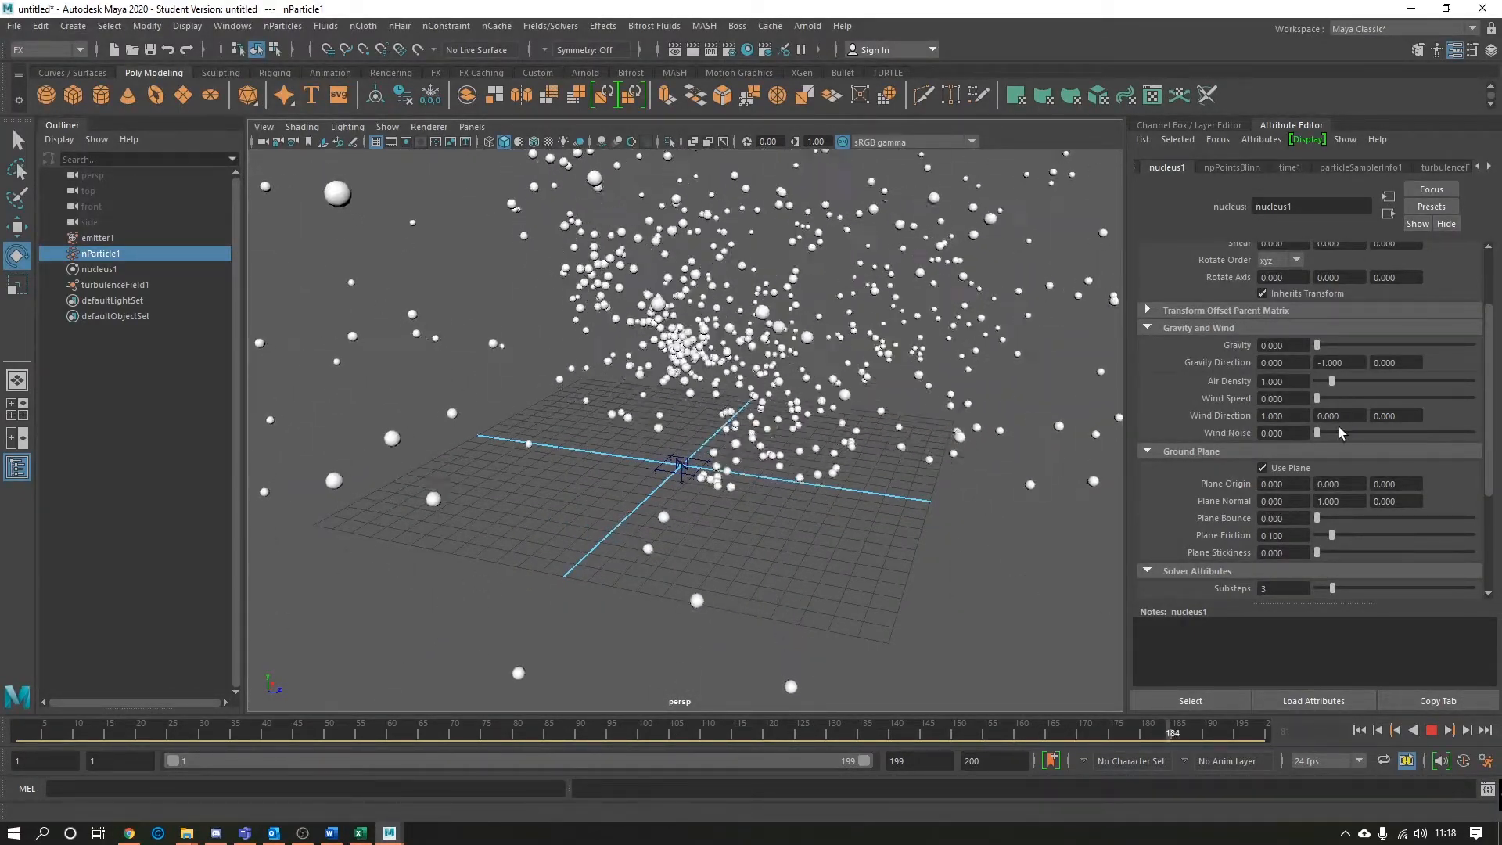
{"action": "left_click_drag", "start_coordinate": [1319, 345], "coordinate": [1287, 366]}
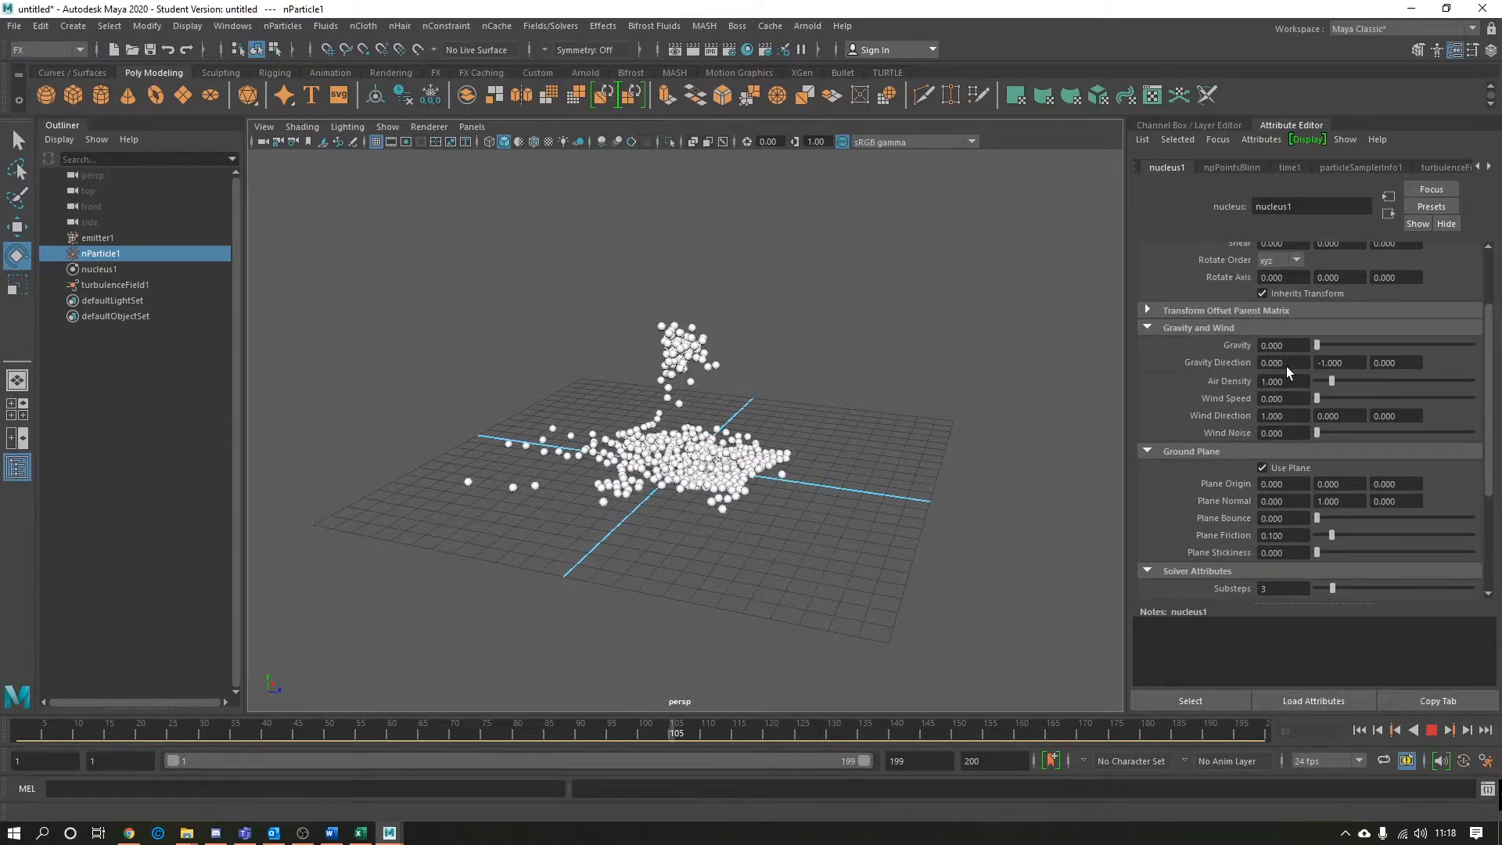
{"action": "left_click", "coordinate": [1432, 732]}
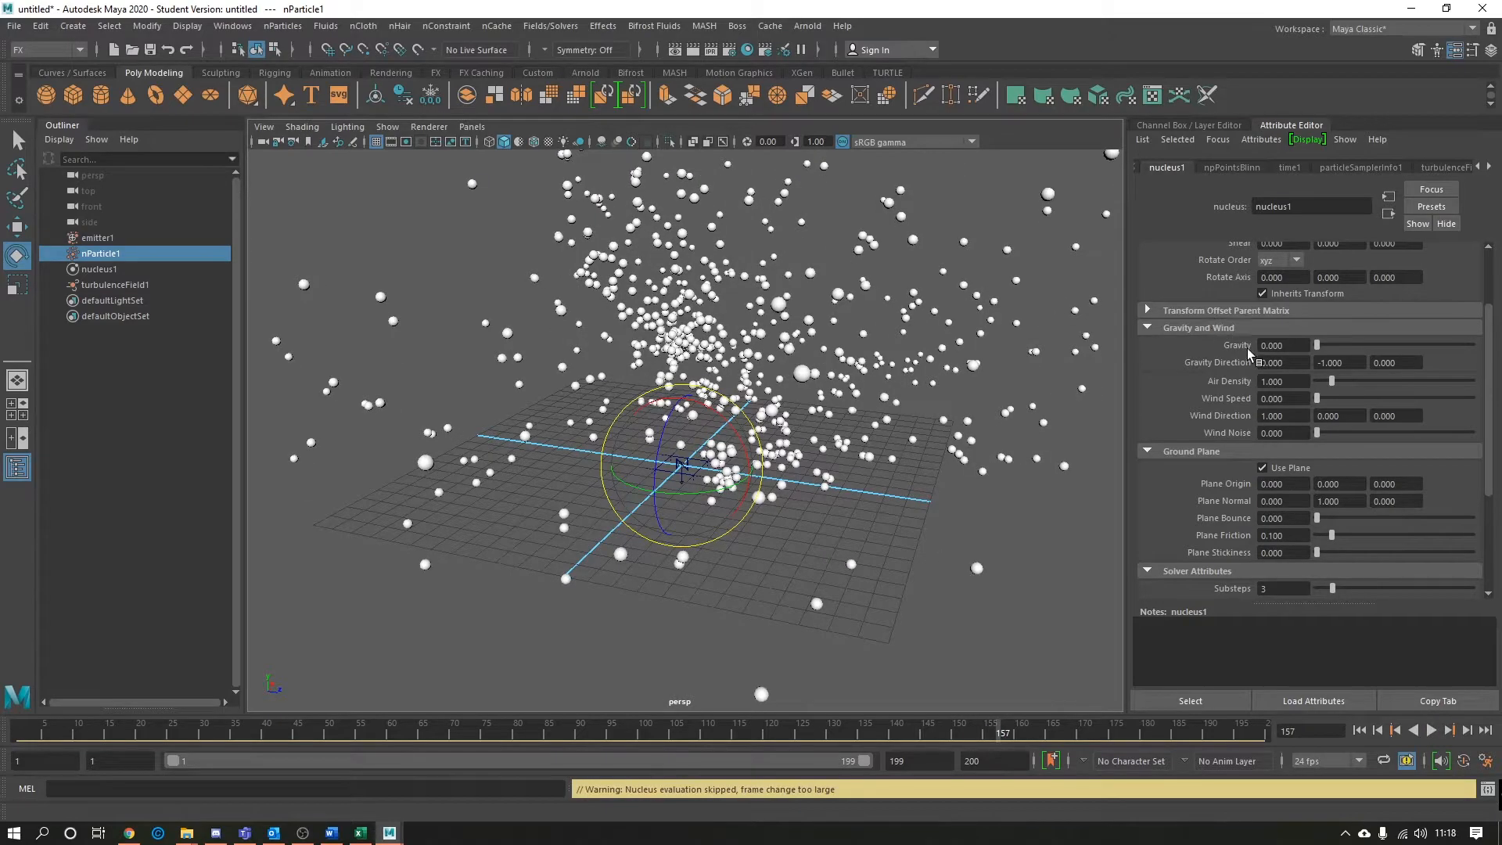
Return to the first frame and key nucleus1's Gravity of 0
{"action": "left_click_drag", "start_coordinate": [788, 731], "coordinate": [15, 732]}
{"action": "right_click", "coordinate": [1236, 345]}
{"action": "left_click", "coordinate": [1255, 369]}
Advance the simulation to frame 80 and key nucleus1's Gravity of 0 there
{"action": "key", "text": "alt+v"}
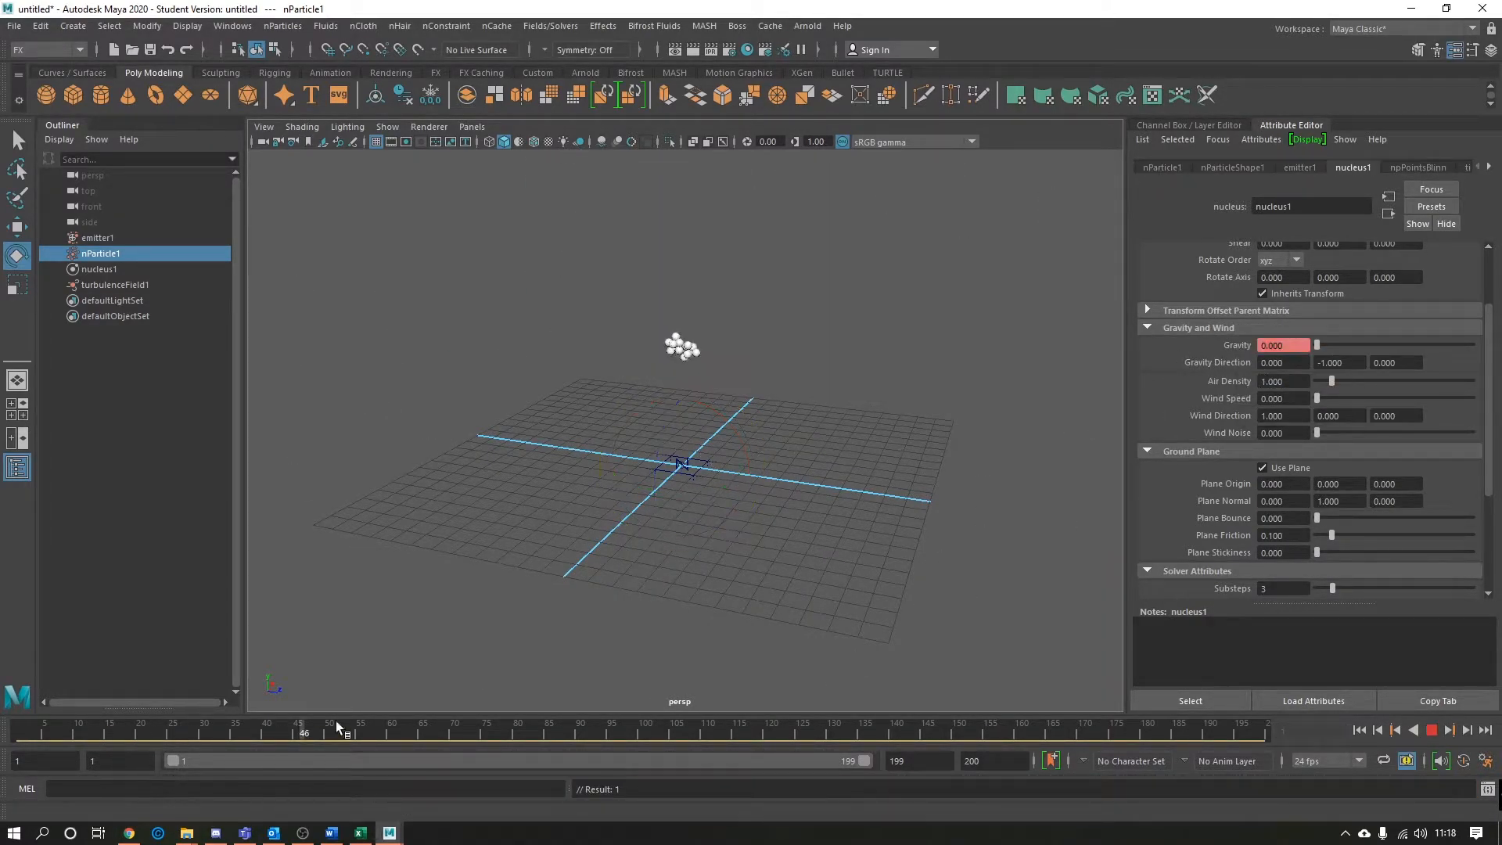
{"action": "mouse_move", "coordinate": [557, 747]}
{"action": "left_mouse_down"}
{"action": "mouse_move", "coordinate": [813, 731]}
{"action": "mouse_move", "coordinate": [683, 740]}
{"action": "mouse_move", "coordinate": [800, 751]}
{"action": "mouse_move", "coordinate": [759, 756]}
{"action": "left_mouse_up"}
{"action": "mouse_move", "coordinate": [468, 755]}
{"action": "left_mouse_down"}
{"action": "mouse_move", "coordinate": [536, 758]}
{"action": "mouse_move", "coordinate": [512, 763]}
{"action": "left_mouse_up"}
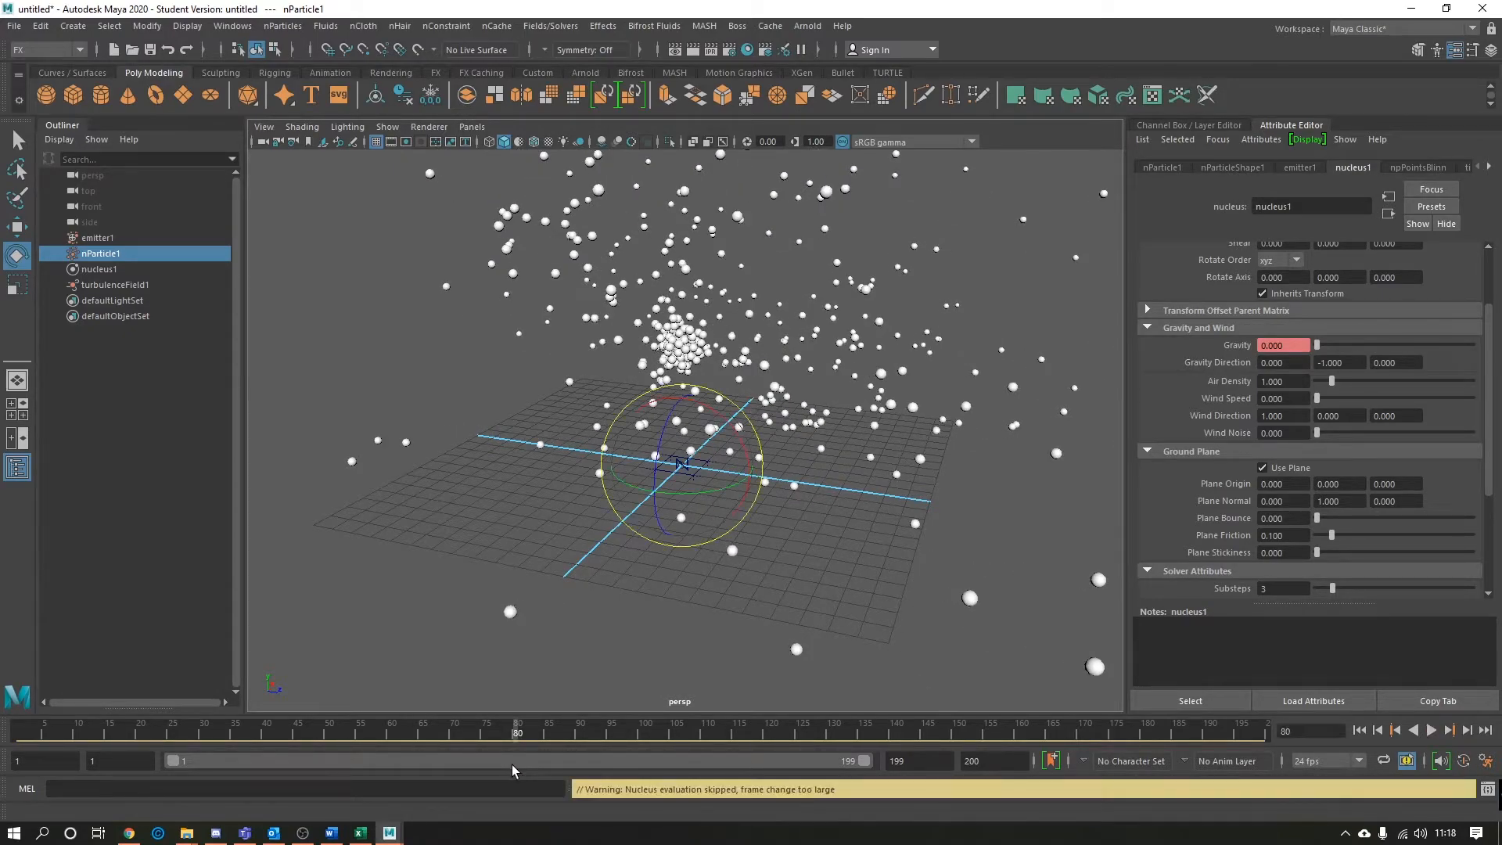
{"action": "right_click", "coordinate": [1244, 344]}
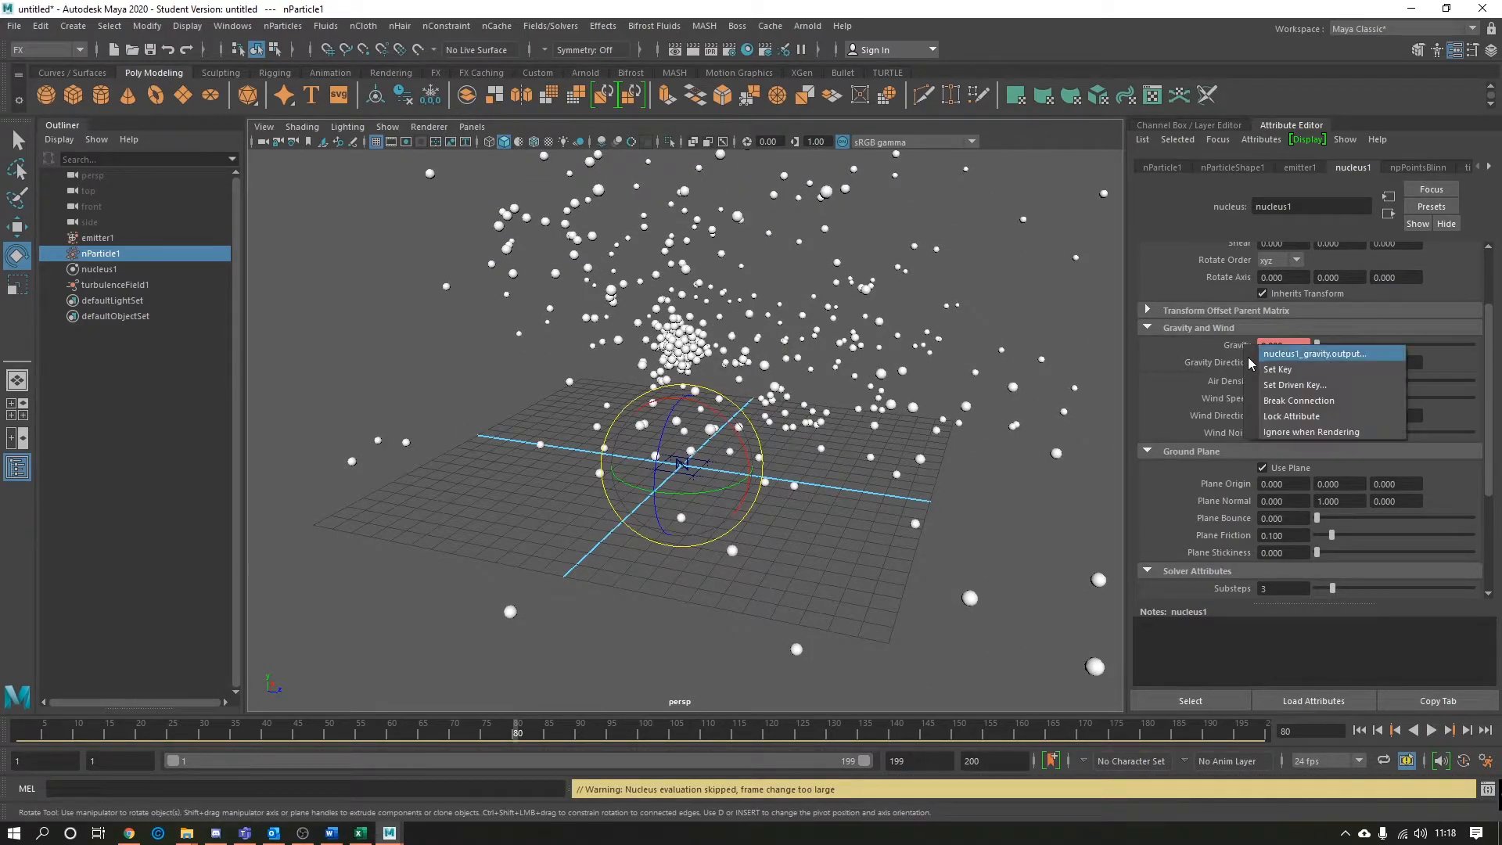
{"action": "left_click", "coordinate": [1248, 355]}
At frame 95, set nucleus1's Gravity to 100 and key it
{"action": "left_click_drag", "start_coordinate": [525, 734], "coordinate": [612, 736]}
{"action": "left_click_drag", "start_coordinate": [1335, 348], "coordinate": [1496, 342]}
{"action": "right_click", "coordinate": [1242, 344]}
{"action": "left_click", "coordinate": [1251, 353]}
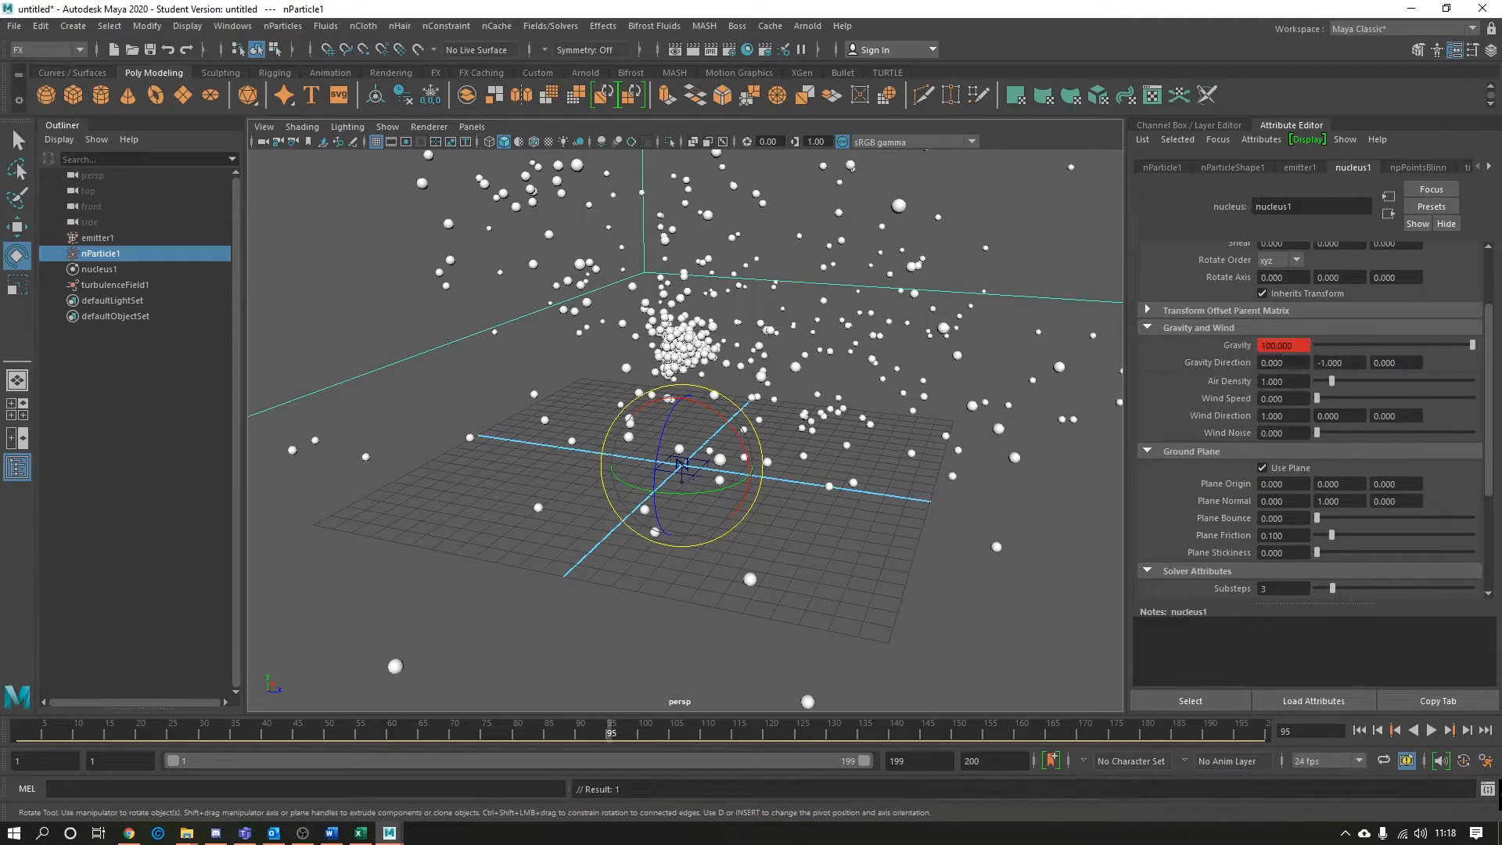
Replay the simulation from the first frame to watch the effect of the keyed gravity on the particles
{"action": "left_click", "coordinate": [1359, 731]}
{"action": "left_click", "coordinate": [1431, 730]}
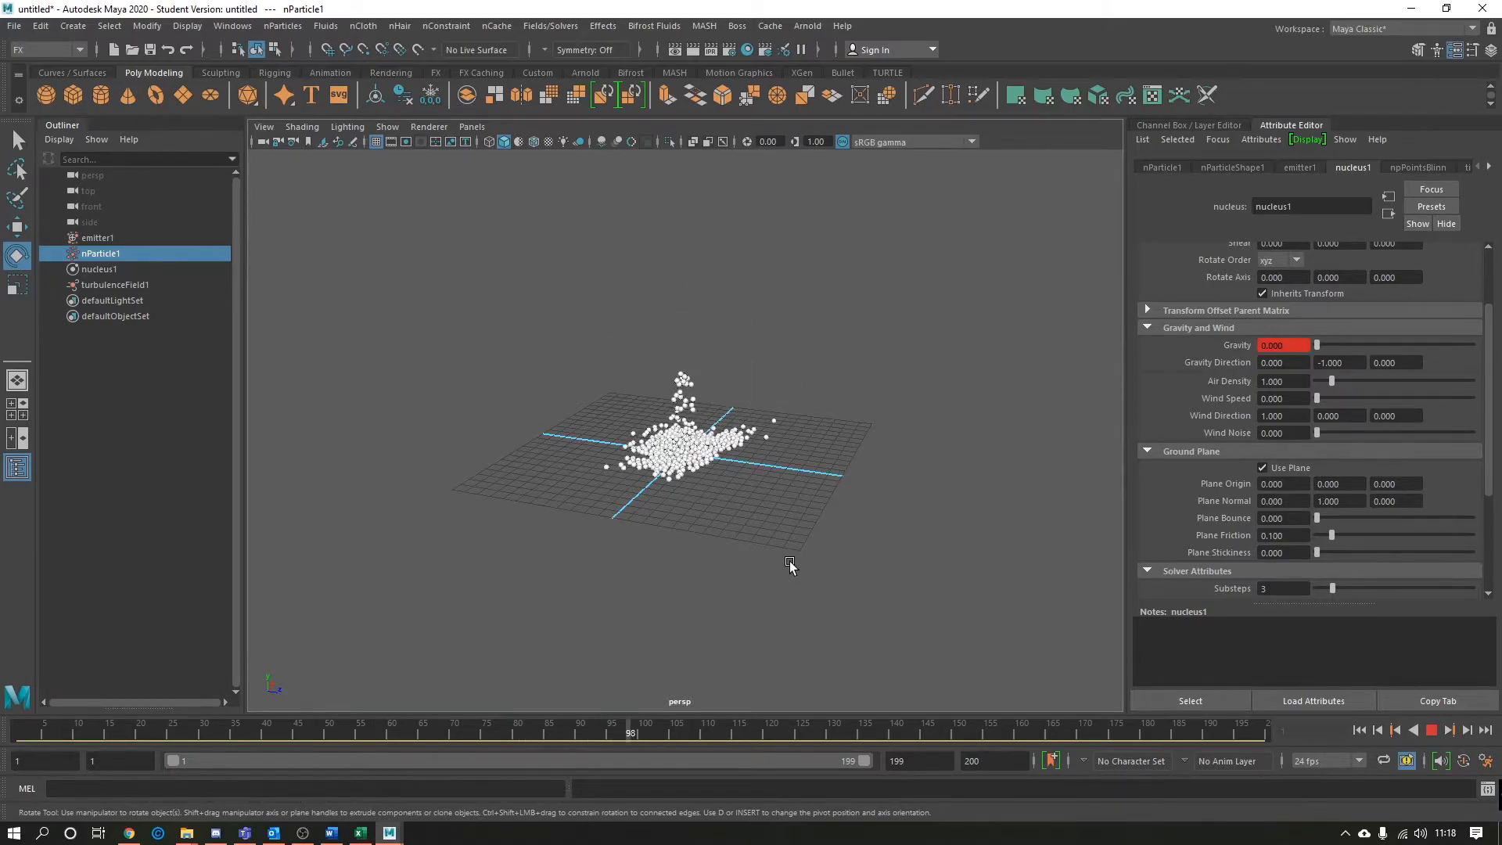
{"action": "scroll", "coordinate": [787, 555], "scroll_direction": "up", "scroll_amount": 5}
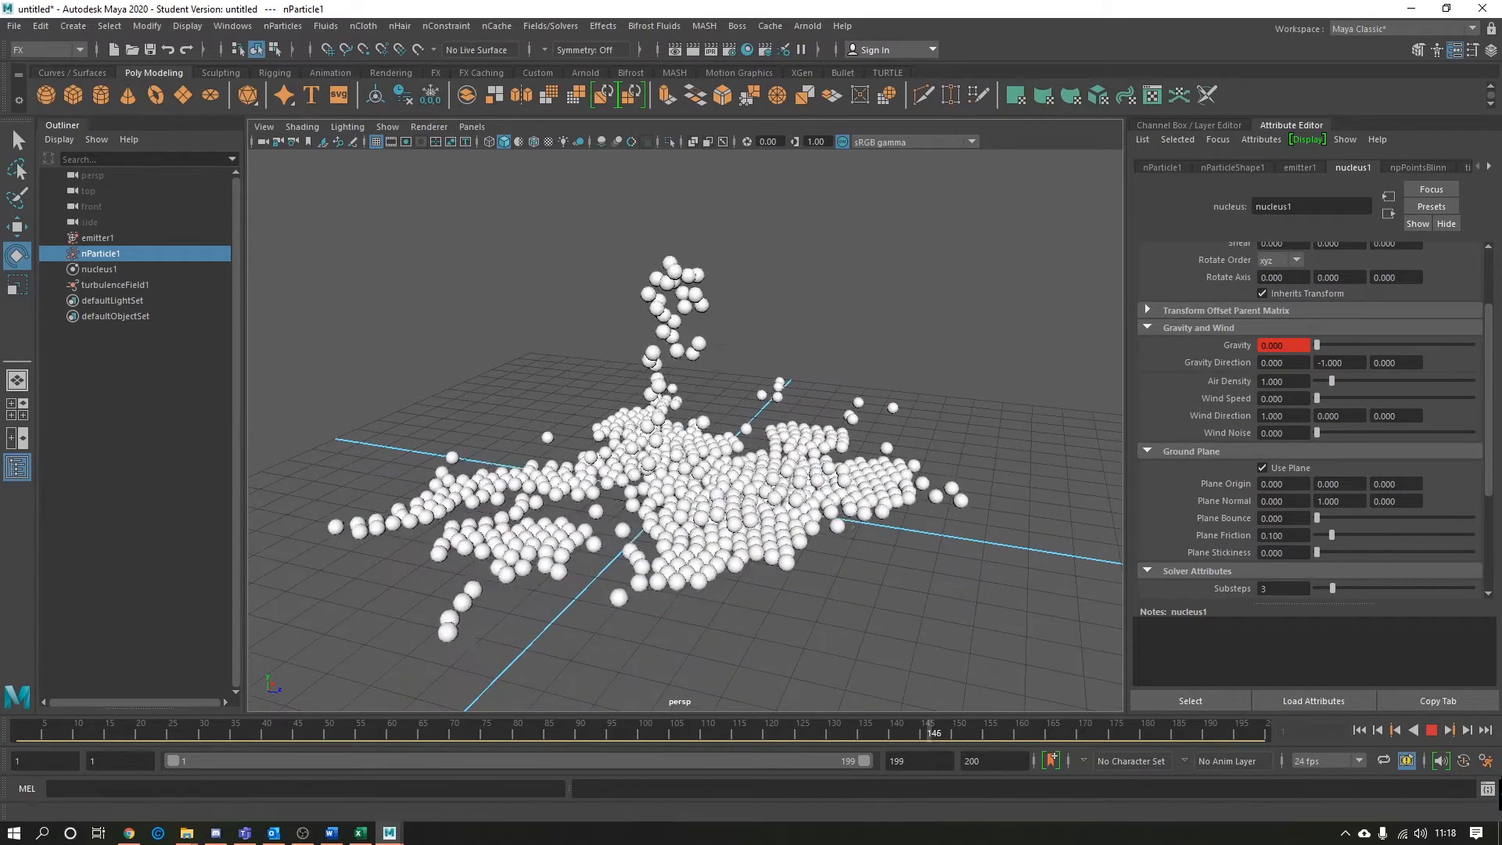
Stop the playback, move to frame 7, and look over the attributes of emitter1, nParticleShape1 and nParticle1
{"action": "left_click", "coordinate": [1431, 730]}
{"action": "left_click", "coordinate": [56, 731]}
{"action": "left_click", "coordinate": [1308, 172]}
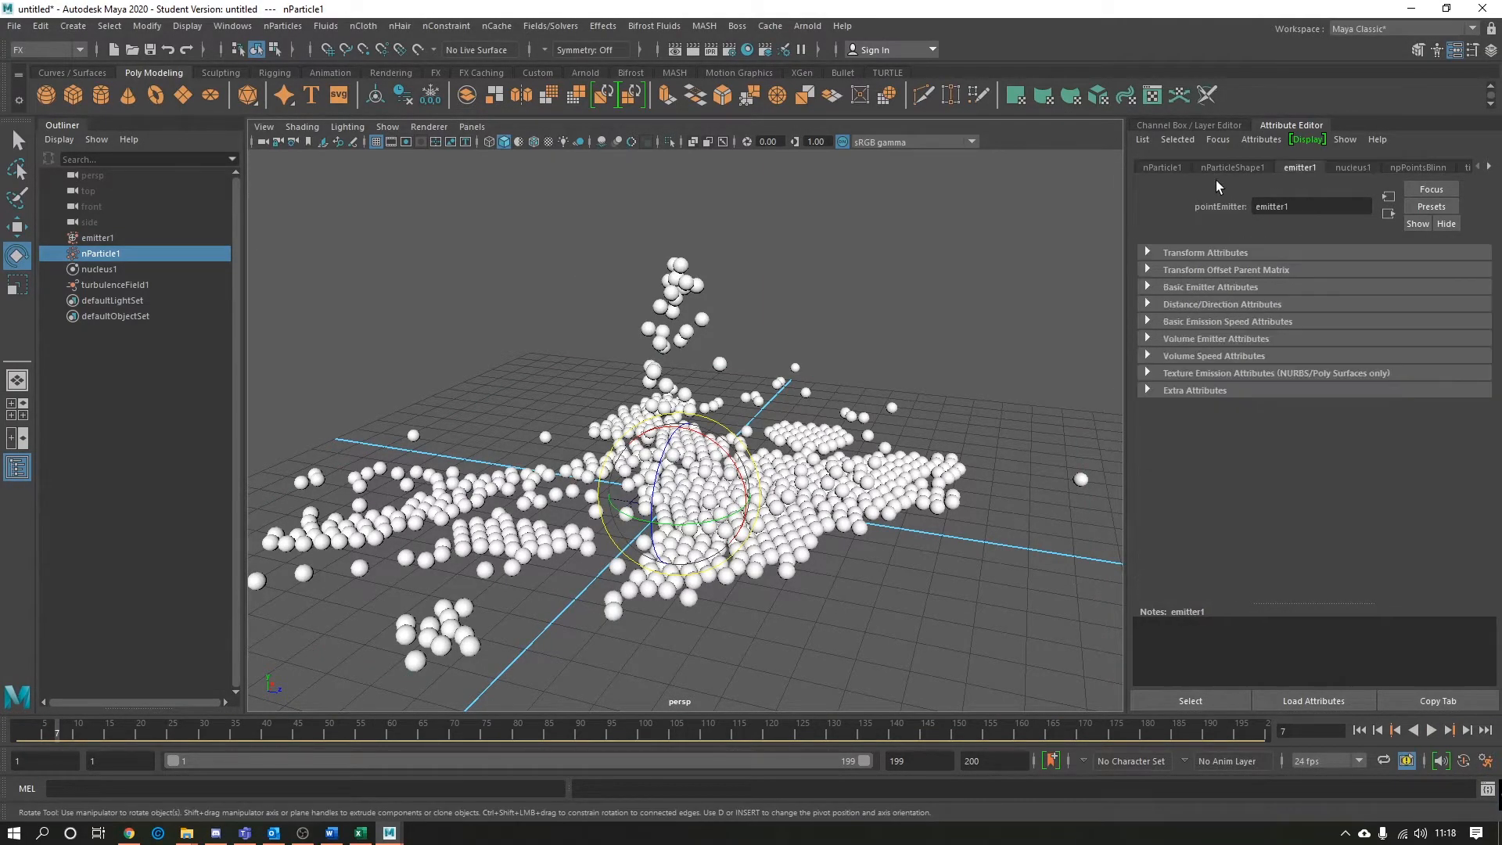
{"action": "left_click", "coordinate": [1212, 172]}
{"action": "left_click", "coordinate": [1171, 168]}
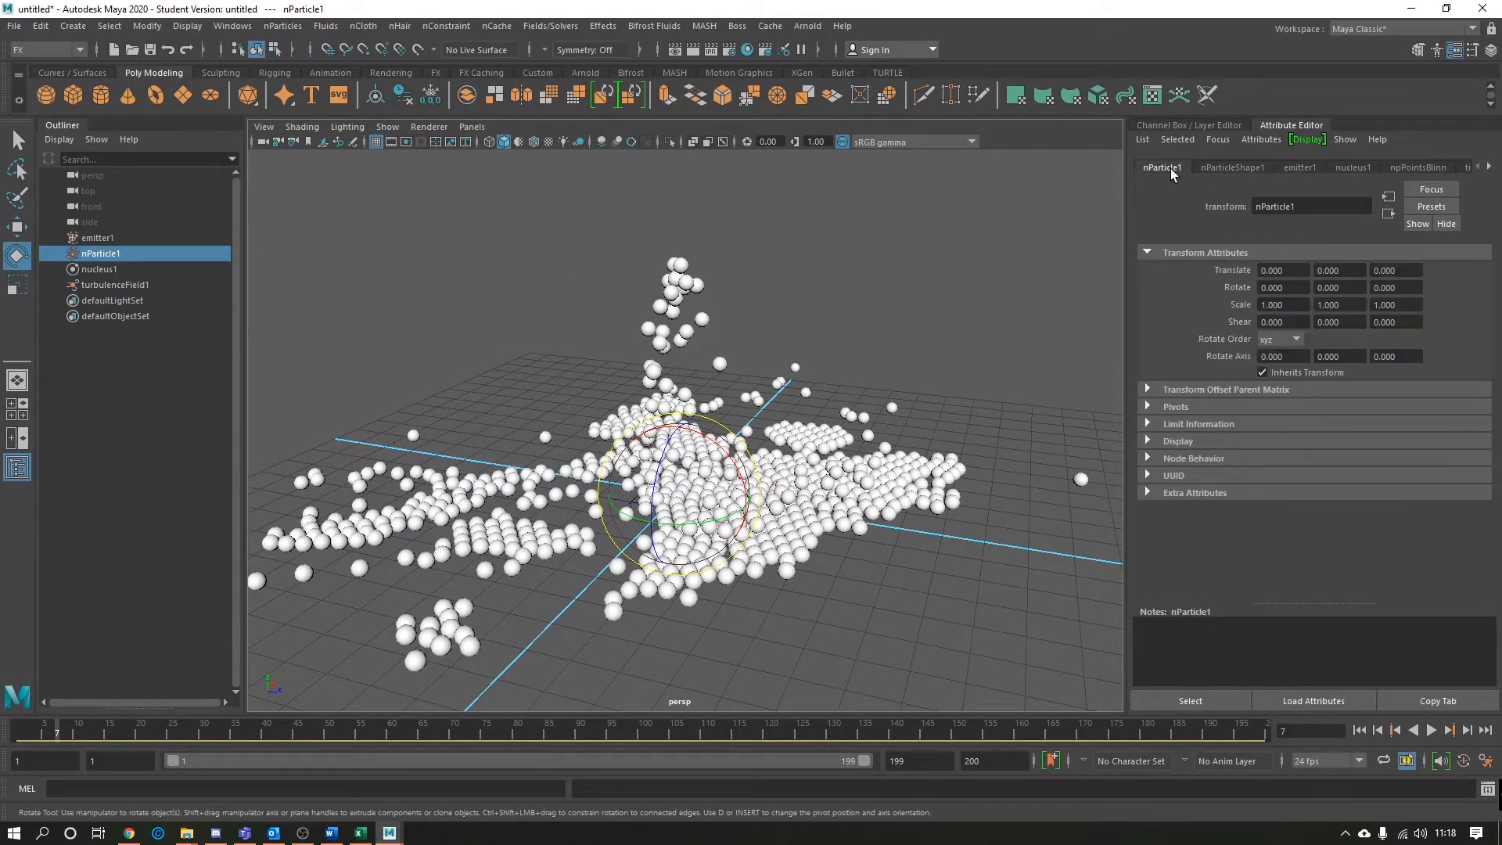
Review the attributes of nucleus1, emitter1, time1 and turbulenceField1, including the keyed gravity and turbulence magnitude
{"action": "left_click", "coordinate": [1352, 167]}
{"action": "left_click", "coordinate": [1490, 168]}
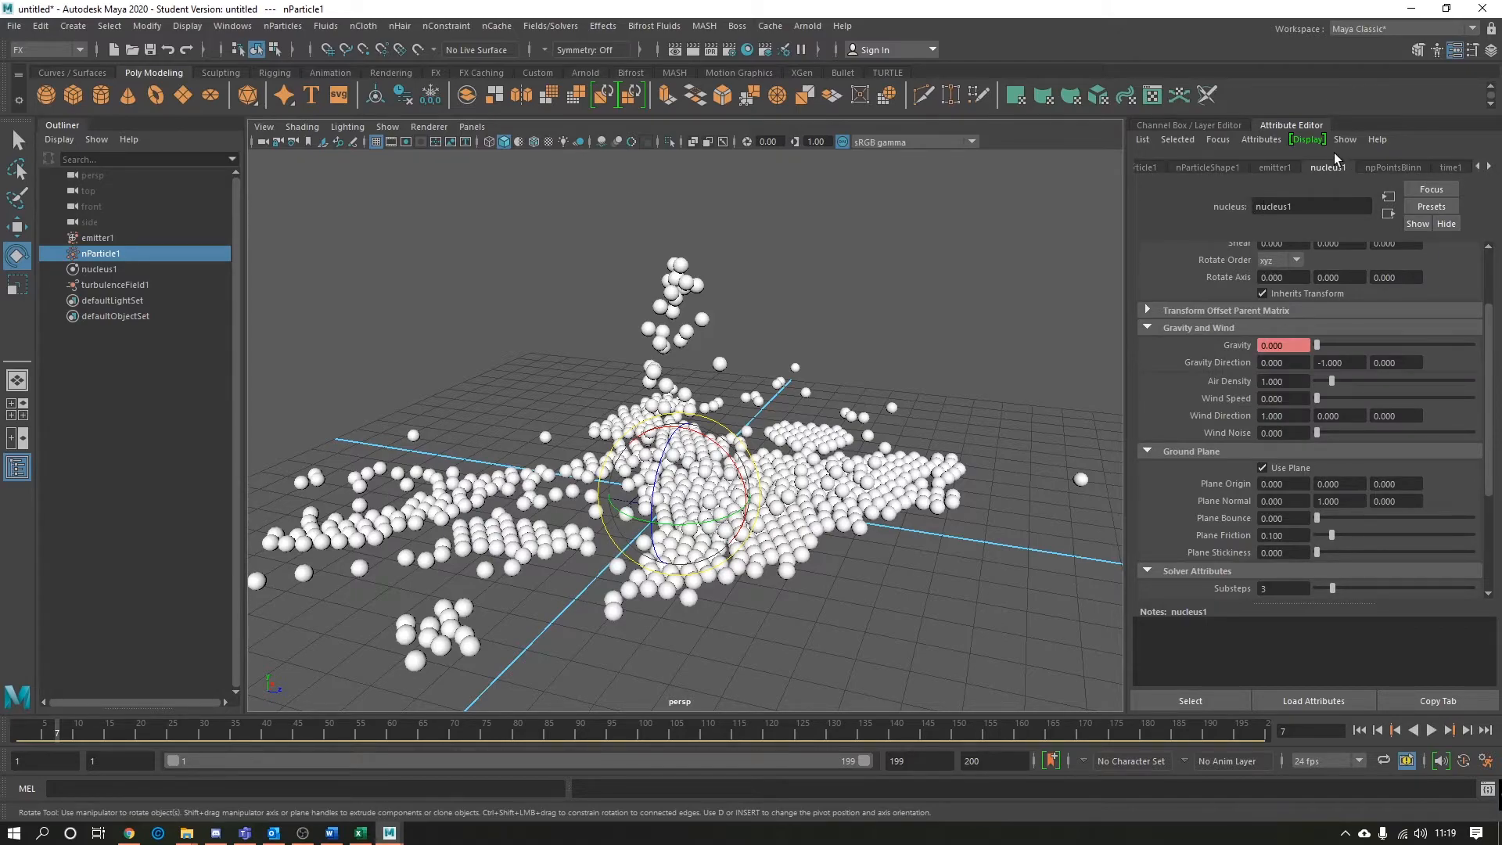
{"action": "left_click", "coordinate": [1283, 168]}
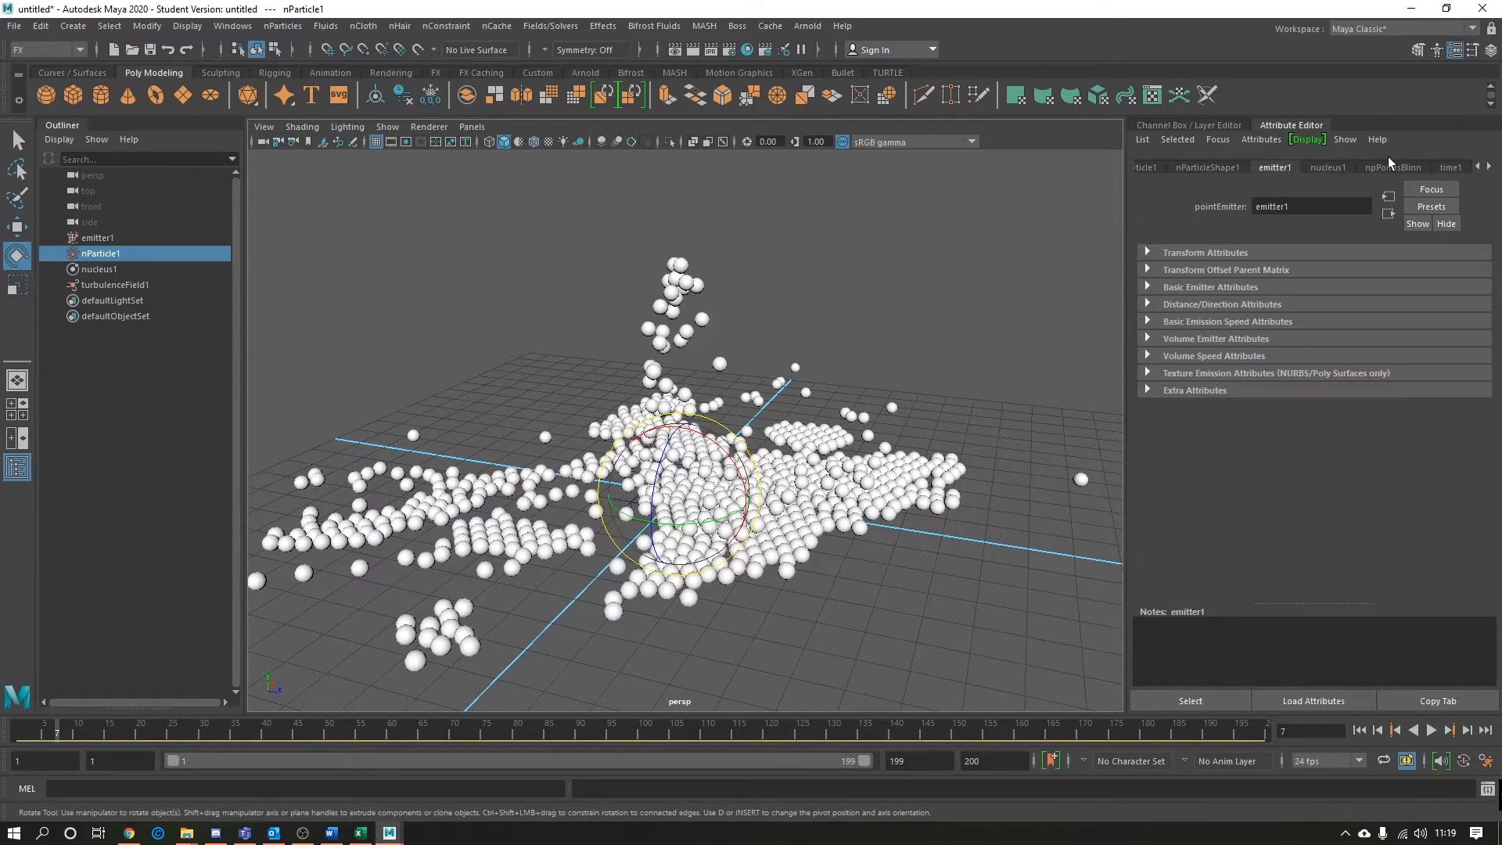
{"action": "left_click", "coordinate": [1452, 167]}
{"action": "left_click", "coordinate": [1490, 168]}
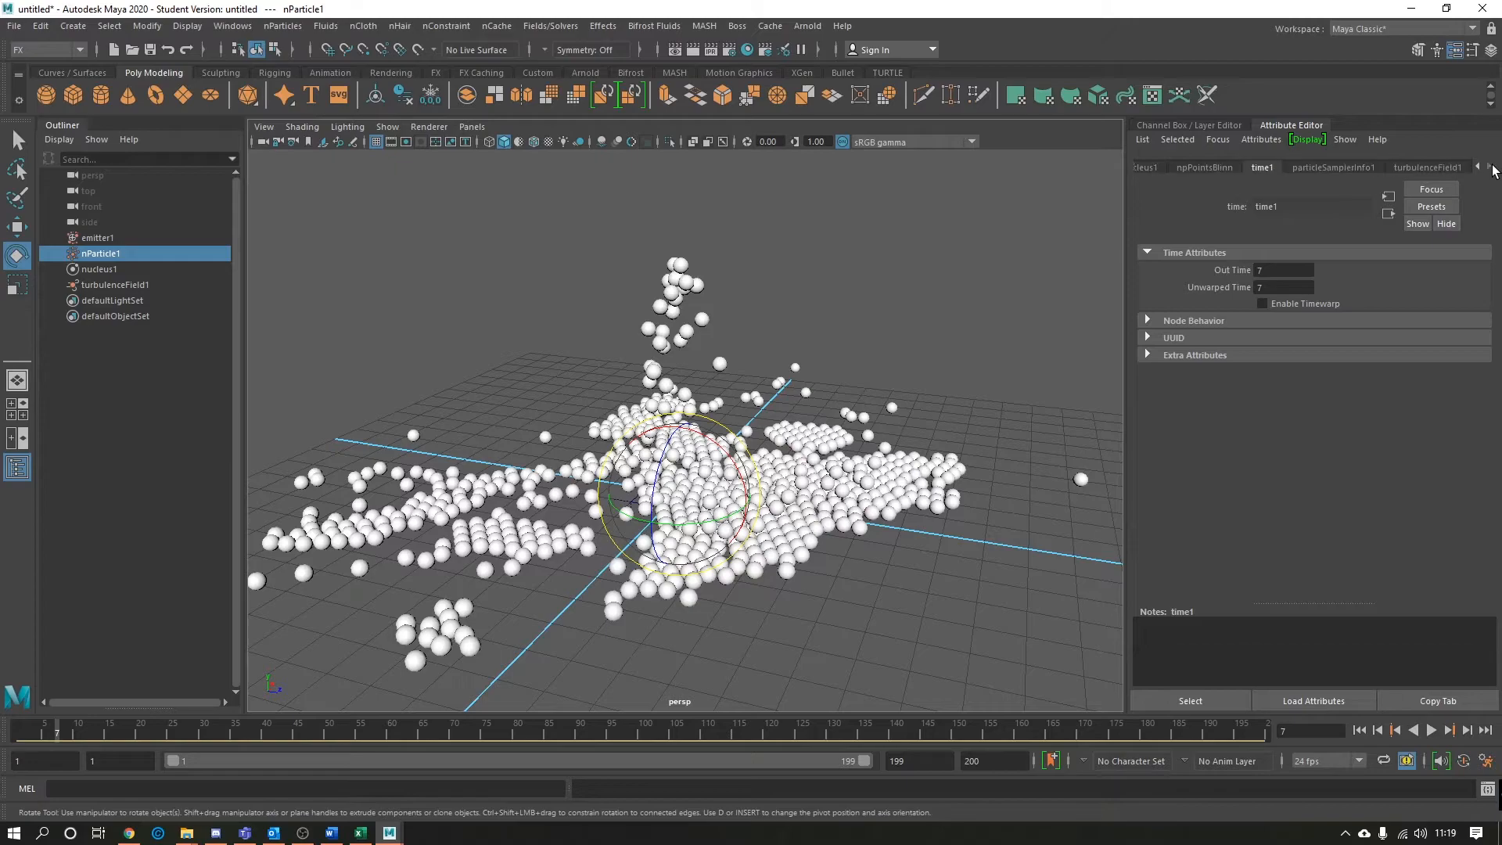
{"action": "left_click", "coordinate": [1429, 168]}
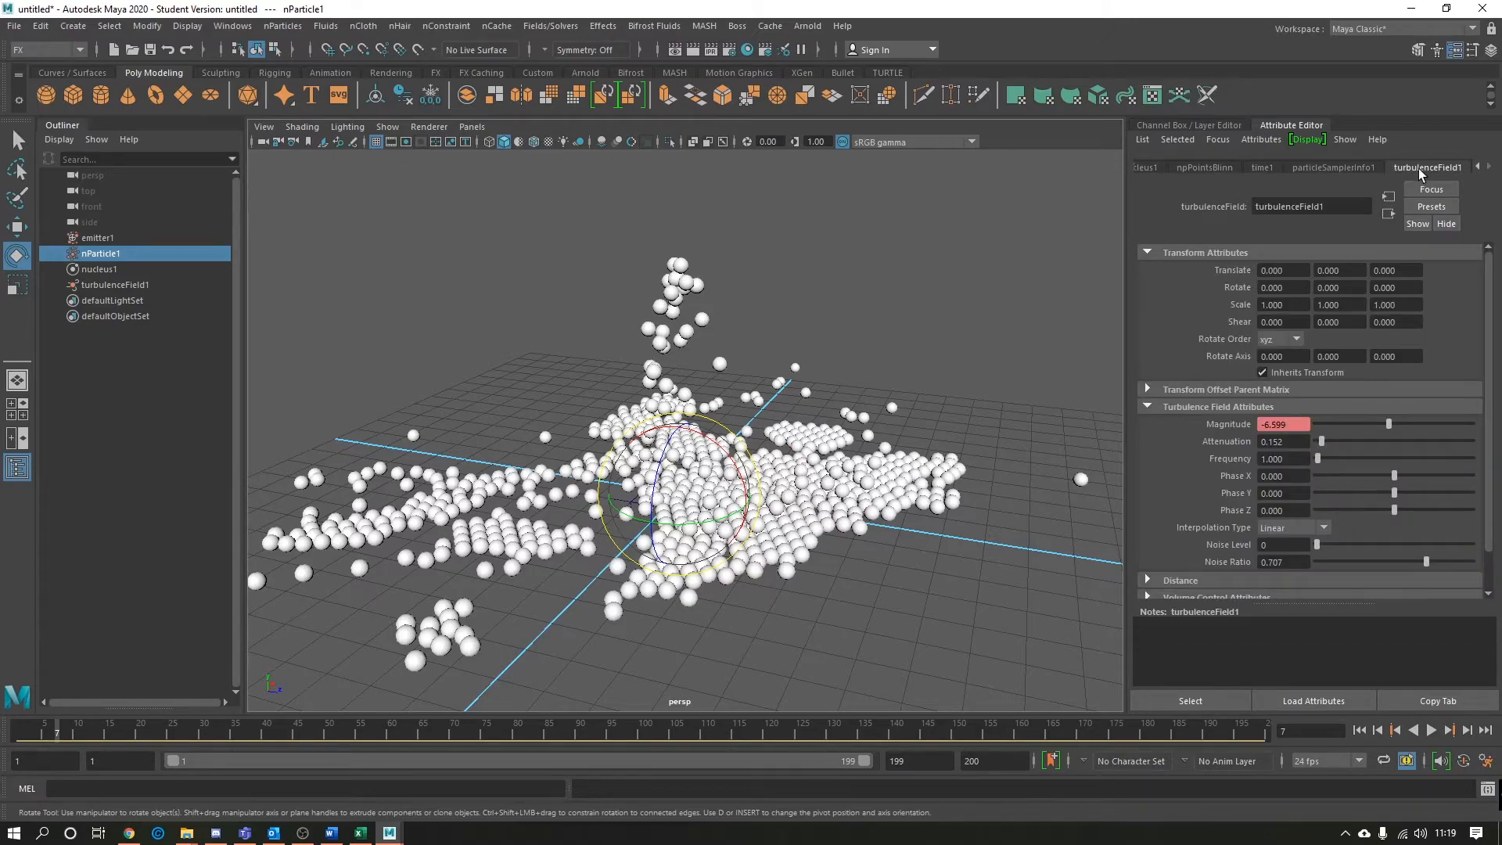
Go back through the particle system's nodes to examine the npPointsBlinn, nParticleShape1 and emitter1 attributes
{"action": "left_click", "coordinate": [1477, 167]}
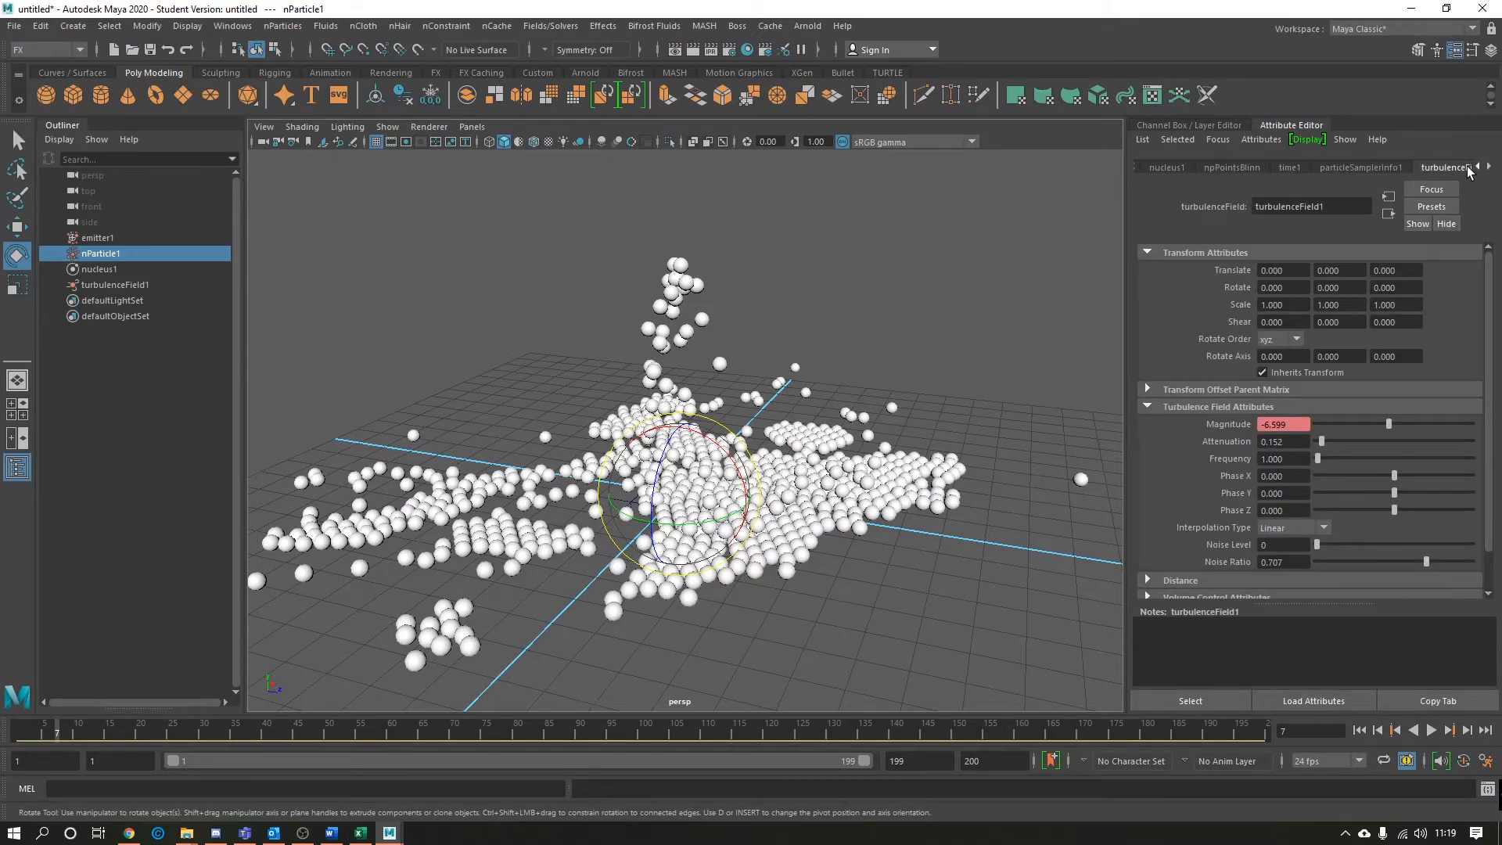
{"action": "left_click", "coordinate": [1233, 168]}
{"action": "left_click", "coordinate": [1478, 168]}
{"action": "left_click", "coordinate": [1477, 167]}
{"action": "left_click", "coordinate": [1478, 168]}
{"action": "left_click", "coordinate": [1250, 168]}
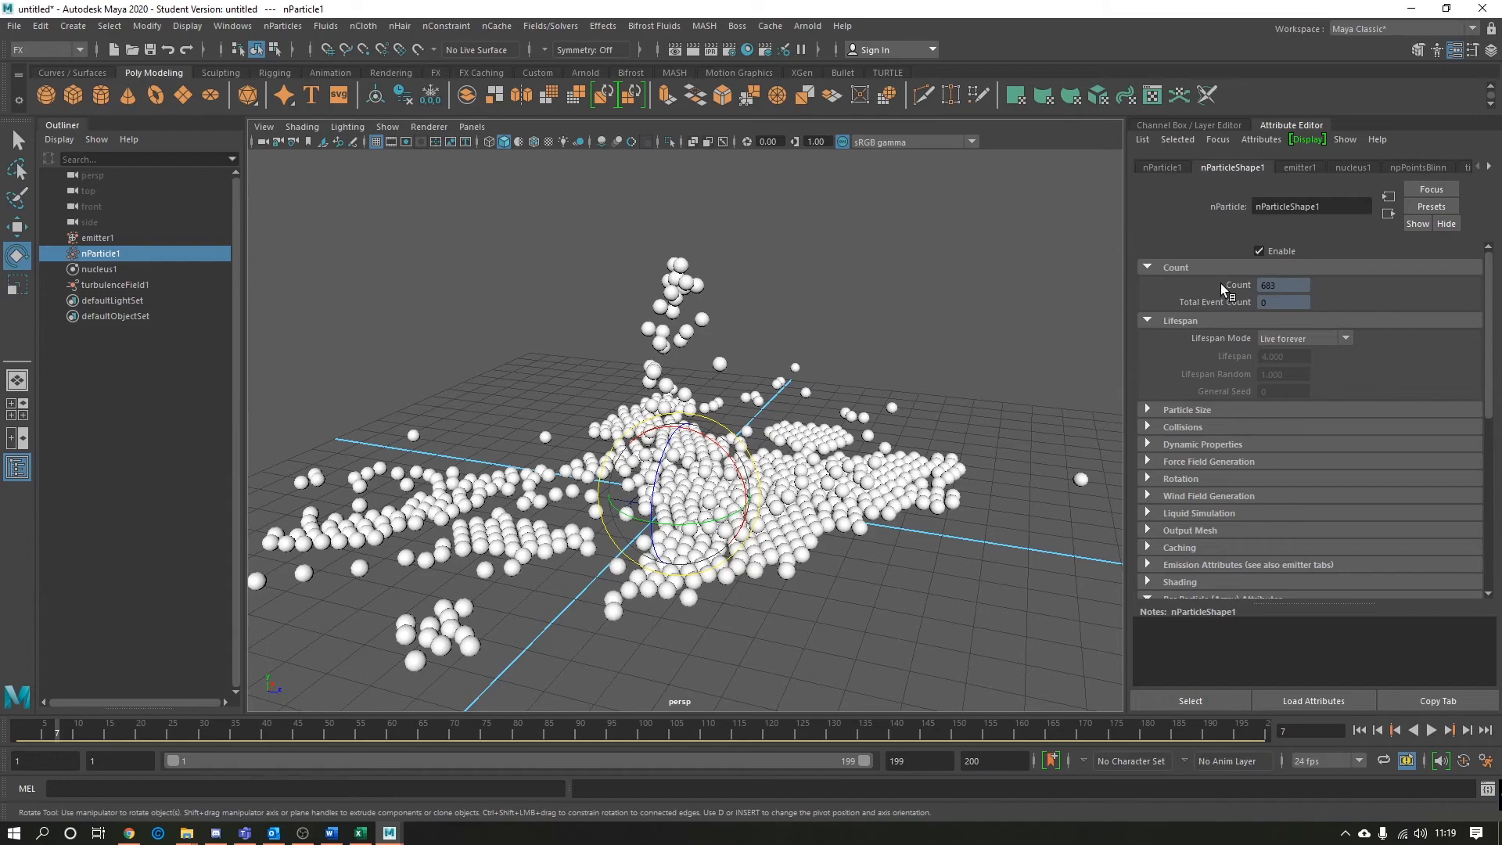
{"action": "left_click", "coordinate": [1298, 168]}
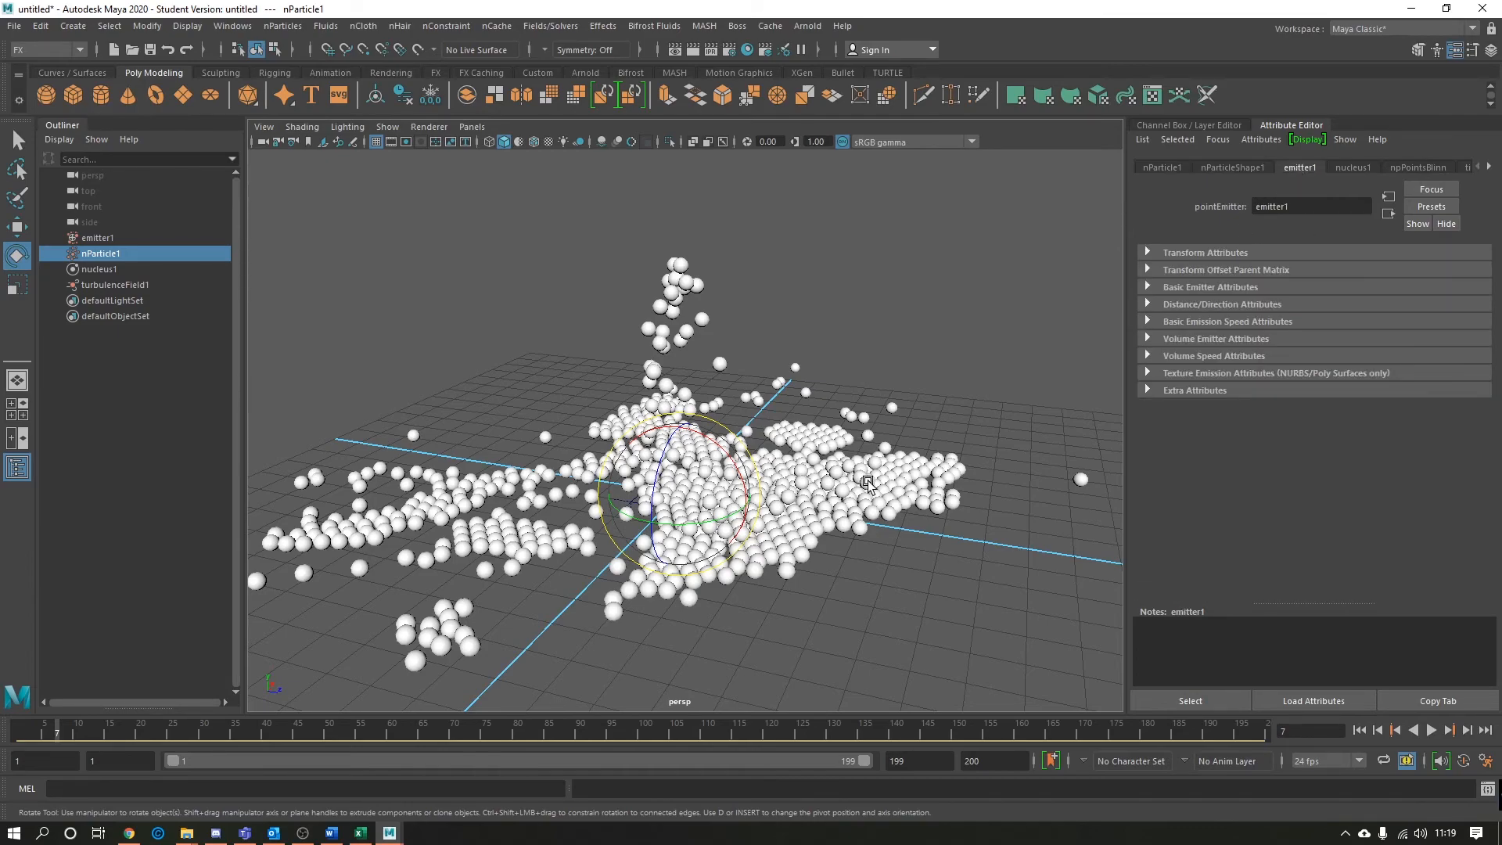